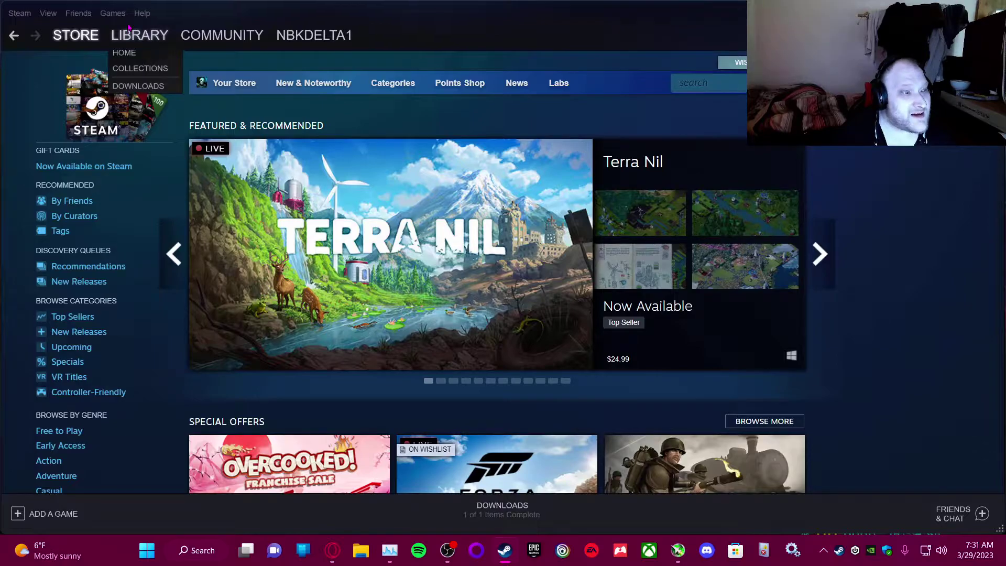
Open Fallout 3 - Game of the Year Edition's local files folder from the Steam library via Manage > Browse local files.
left_click(134, 40)
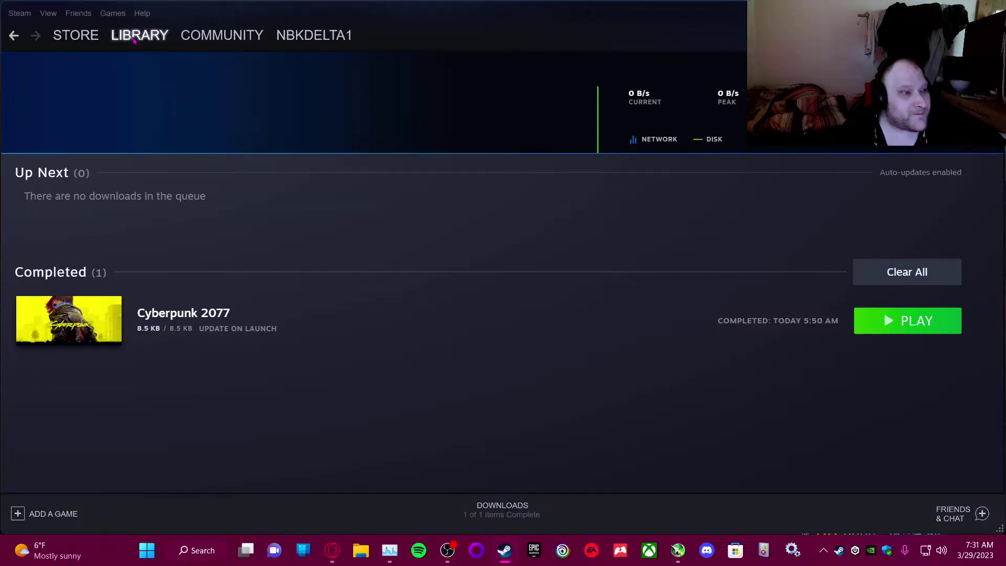
left_click(135, 41)
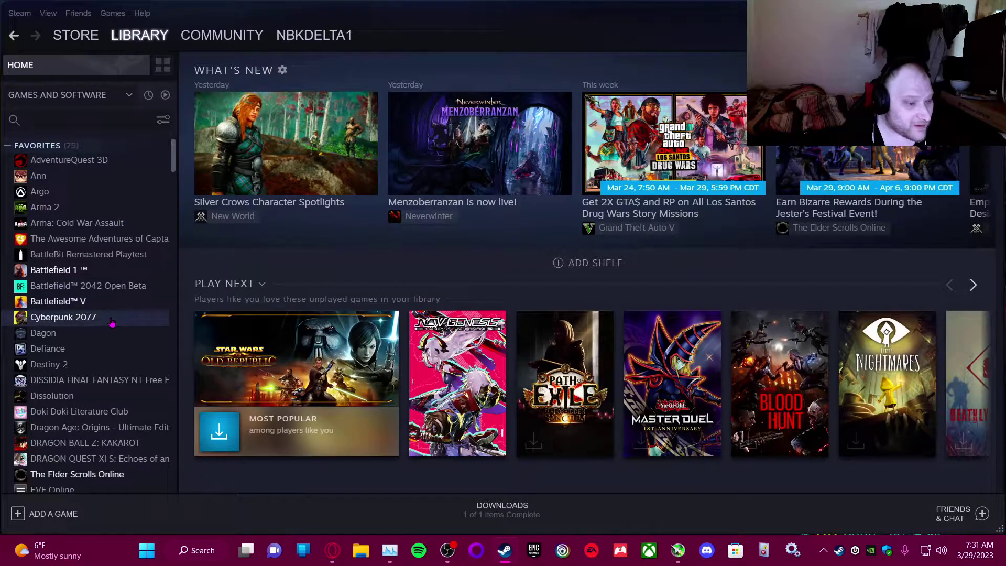
scroll(117, 263, "down", 5)
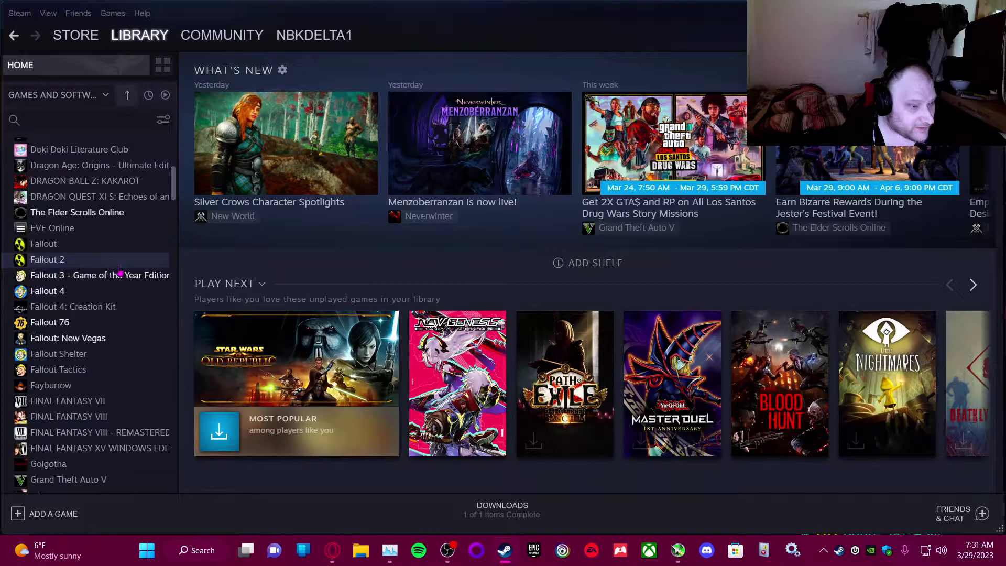
left_click(120, 275)
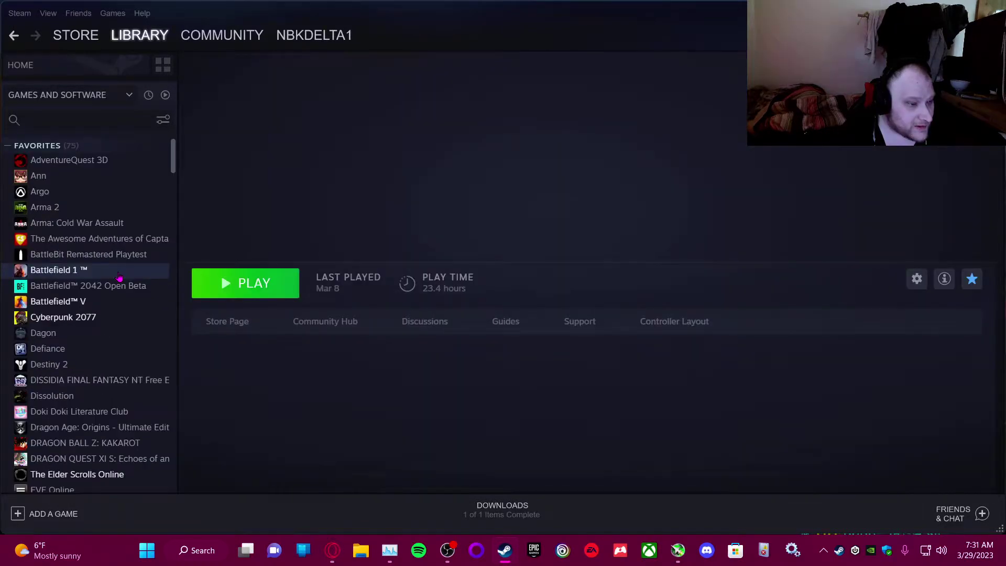
scroll(120, 275, "down", 4)
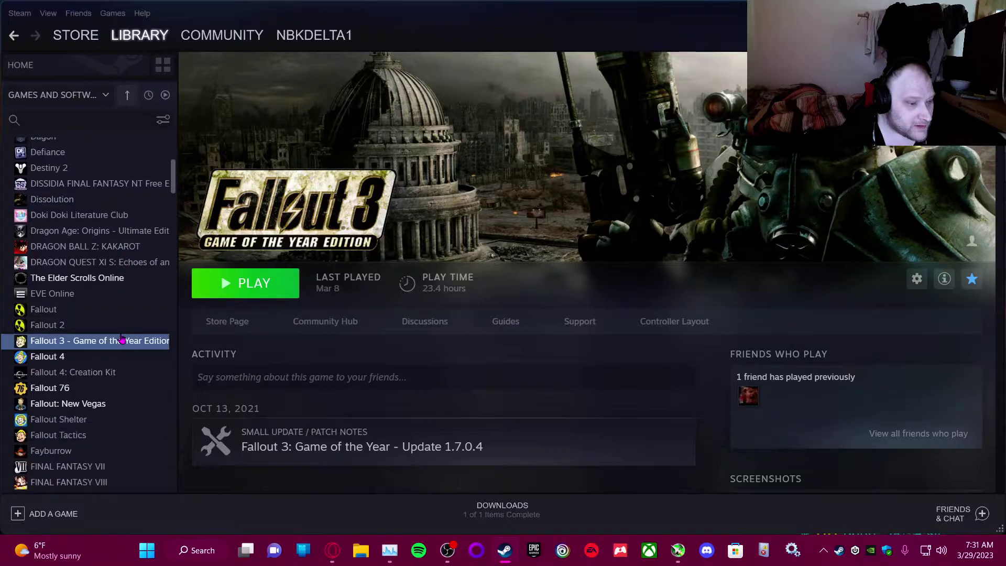
right_click(122, 343)
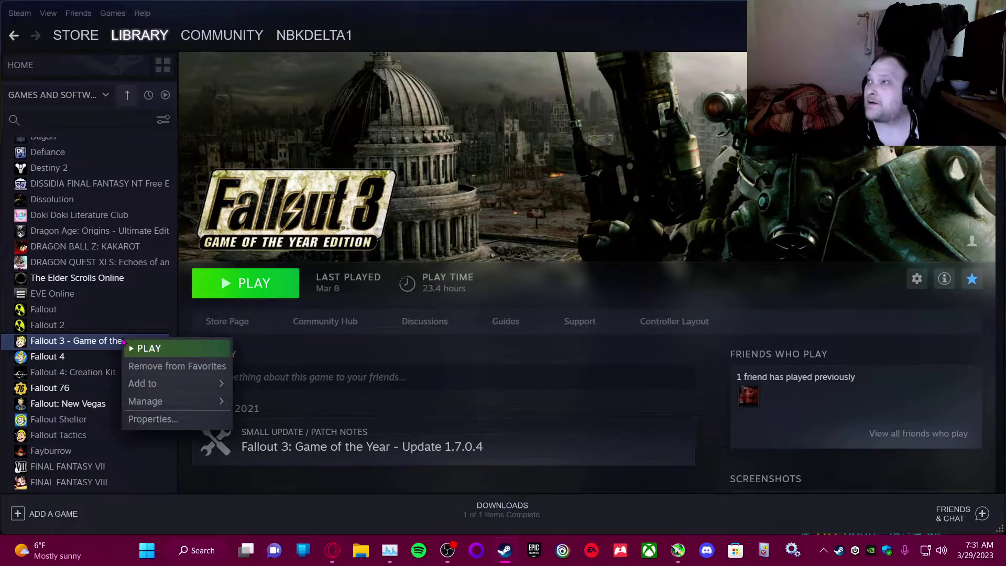
mouse_move(178, 401)
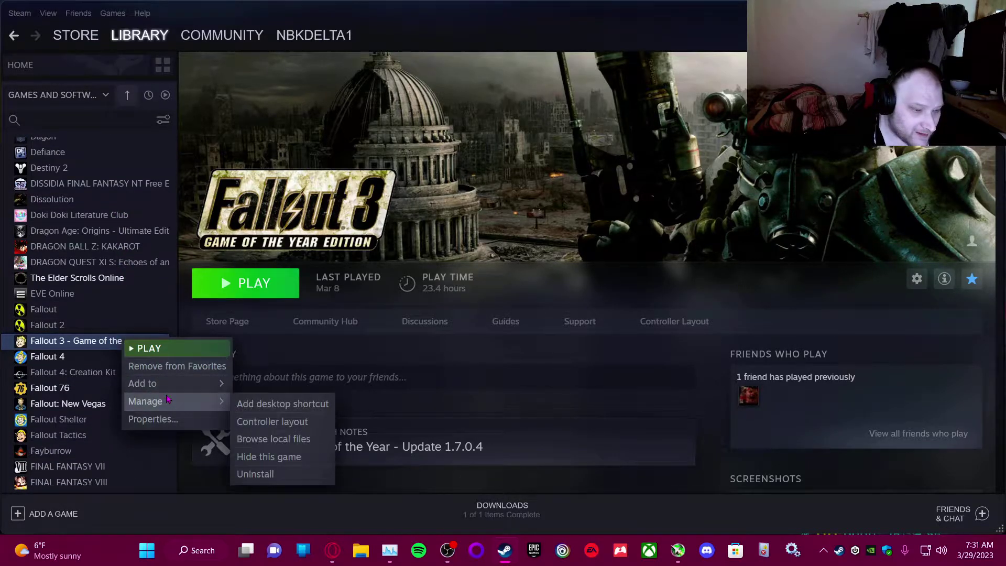
left_click(259, 439)
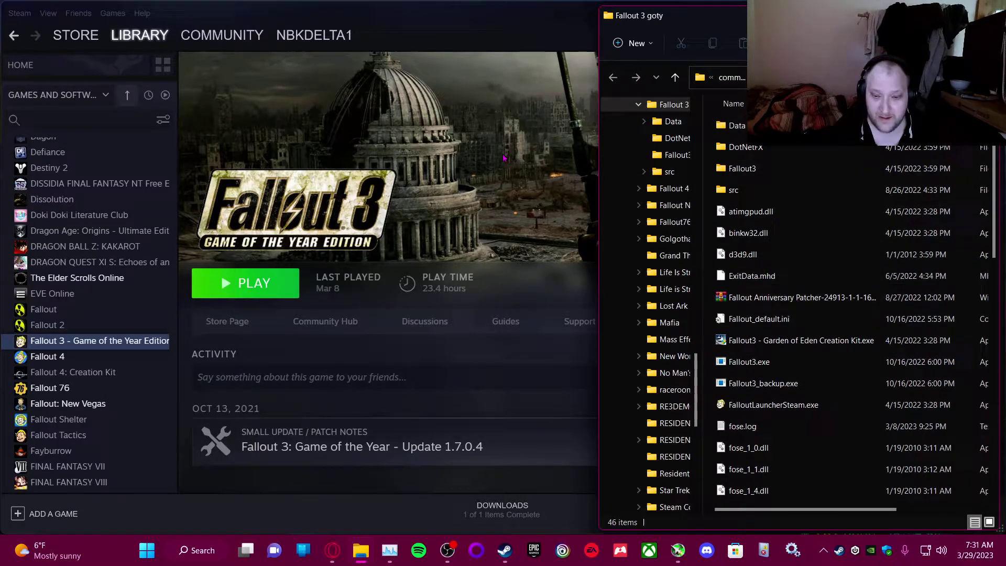
Expand the FOSE tutorial video's description to show the FOSE, Anniversary Patcher and LOOT links.
left_click(339, 558)
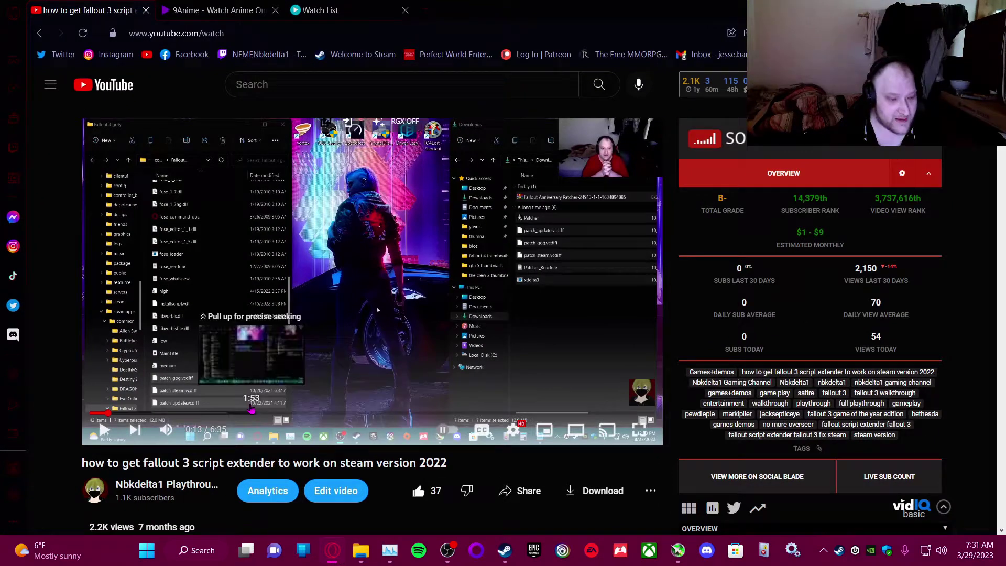
scroll(124, 246, "down", 5)
left_click(124, 245)
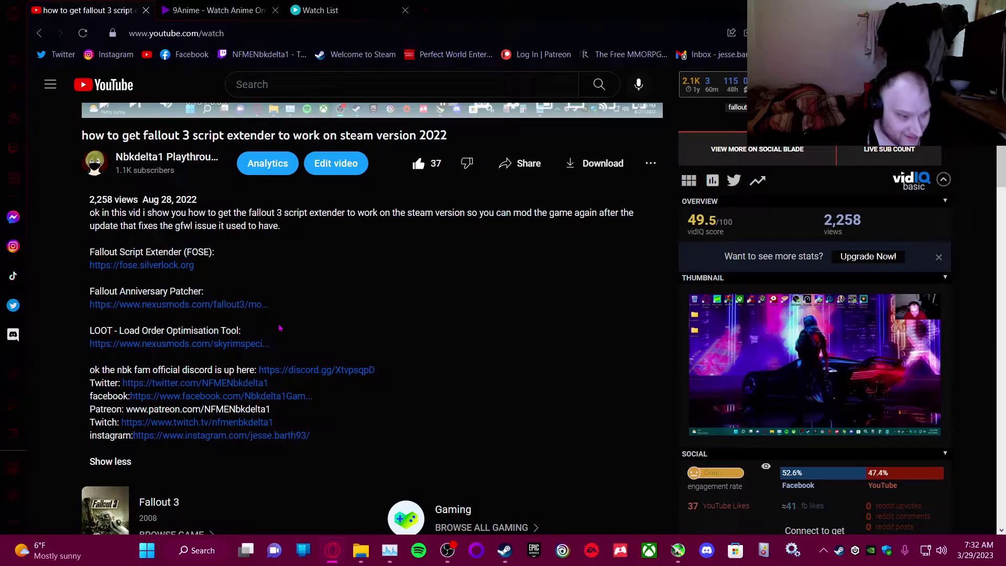
Open fose.silverlock.org and download the fose_v1_2_beta2.7z archive.
left_click(175, 271)
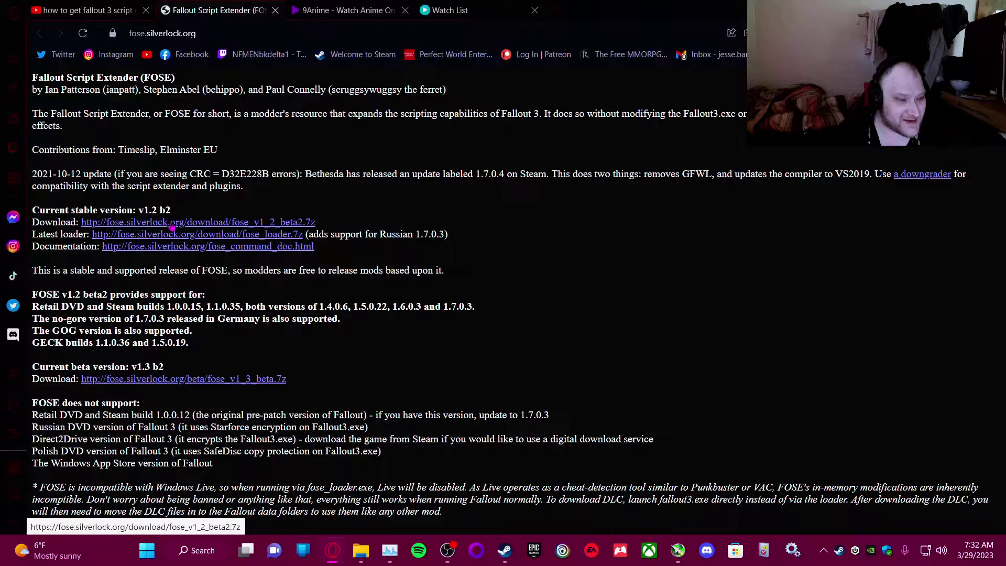
left_click(172, 226)
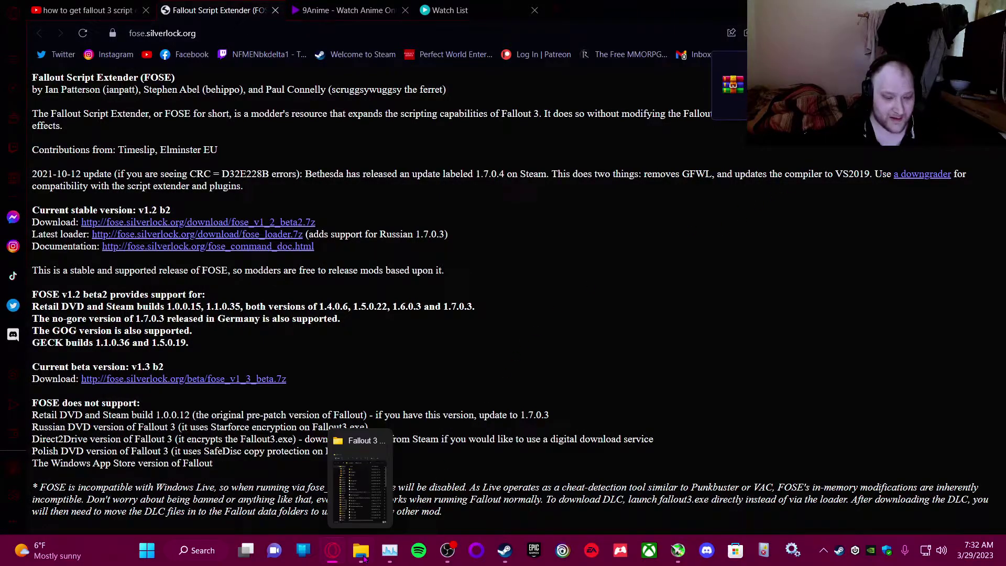
In a second Explorer window, extract fose_v1_2_beta2.7z into Downloads with Extract Here.
left_click(363, 553)
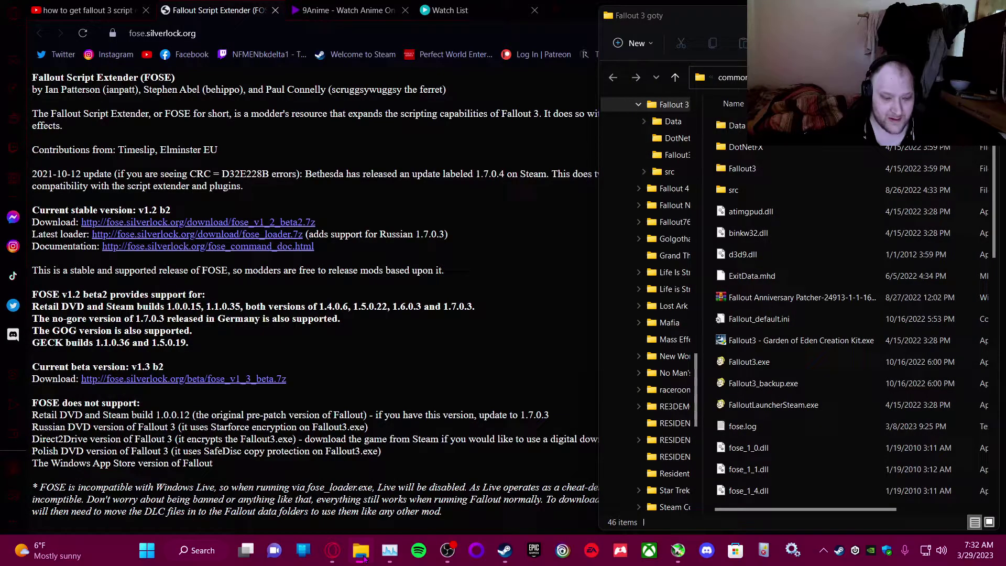
right_click(363, 555)
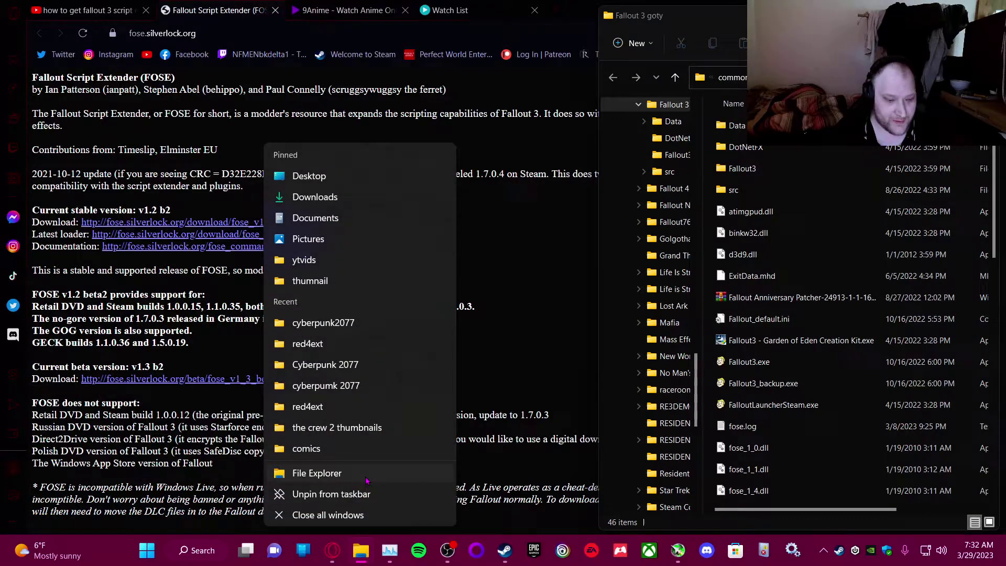
left_click(365, 475)
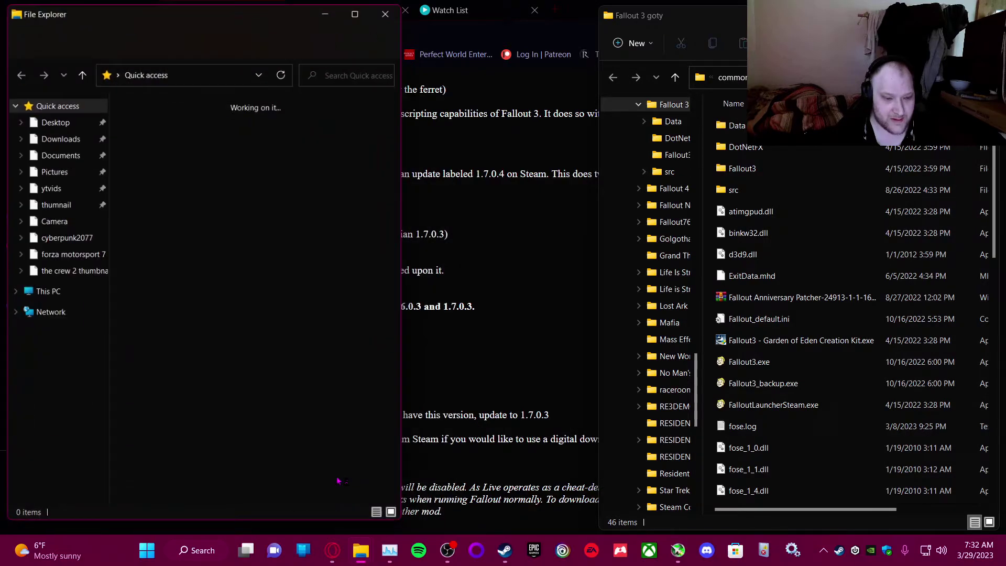
left_click(62, 137)
left_click(184, 139)
right_click(185, 139)
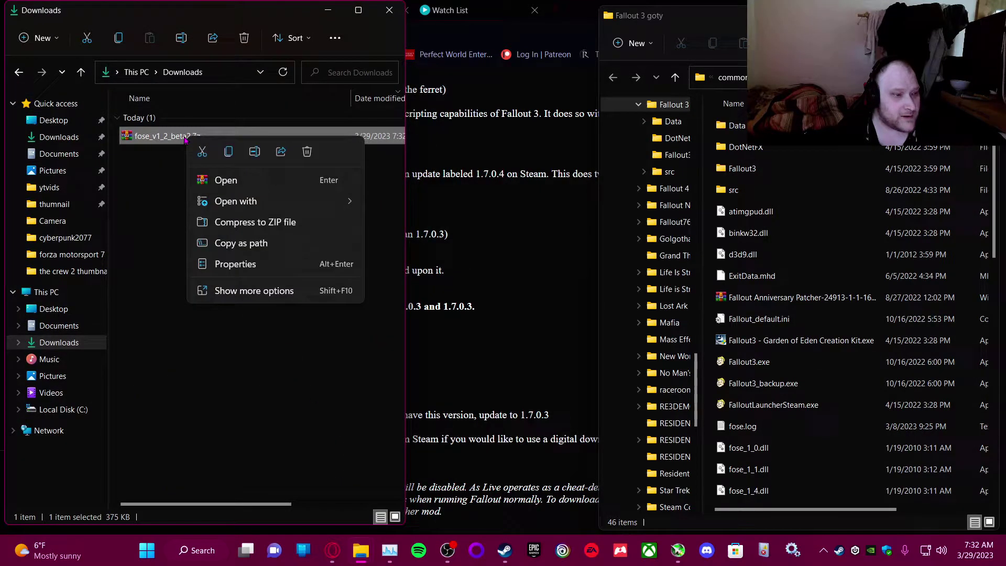
left_click(281, 294)
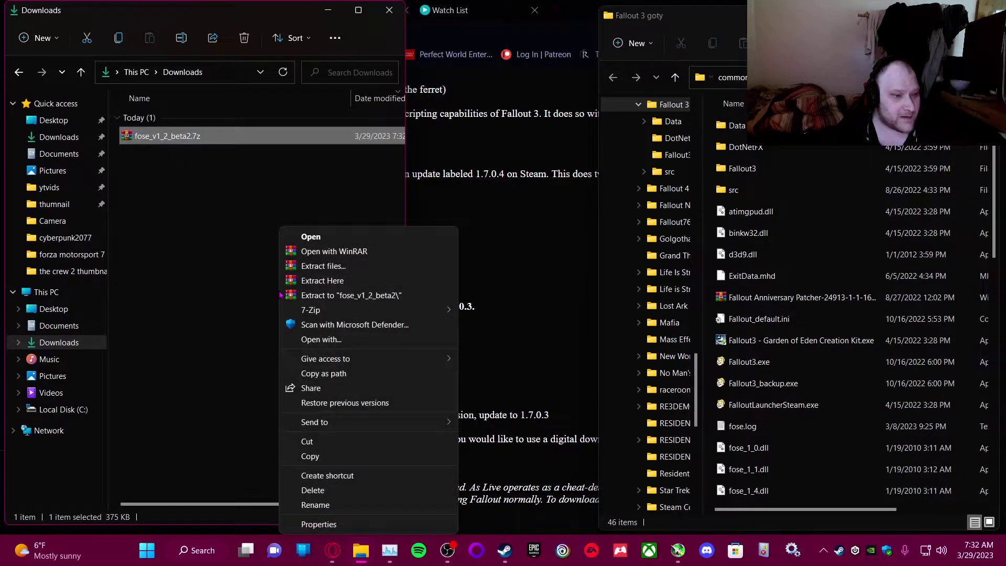
left_click(331, 286)
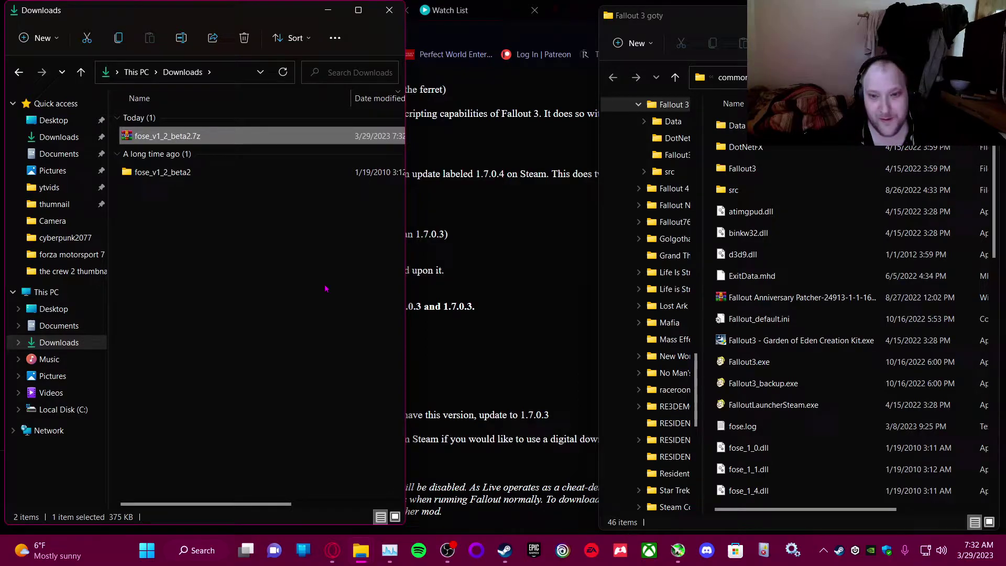
Copy all 15 files from the extracted fose_v1_2_beta2 folder.
double_click(193, 180)
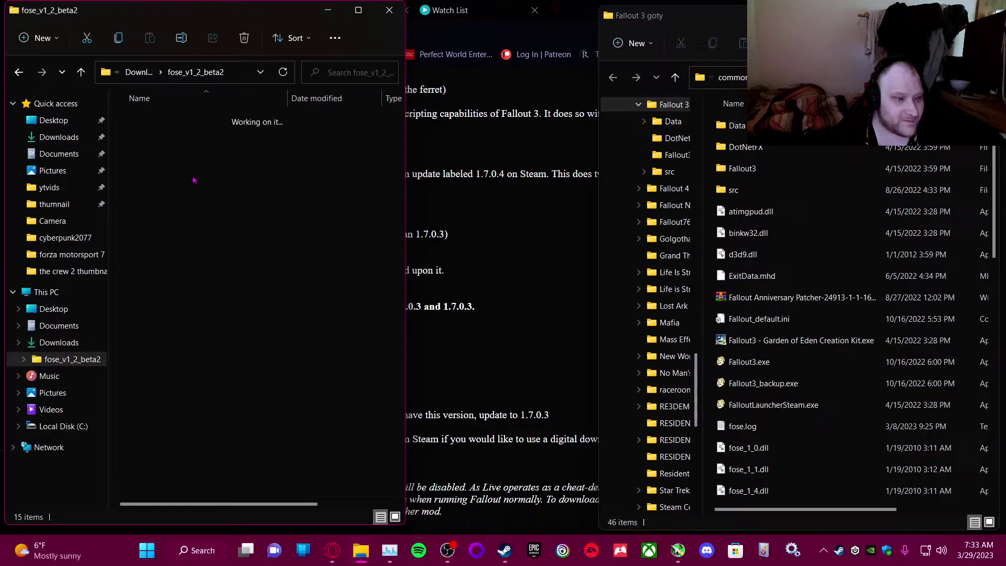
left_click(194, 123)
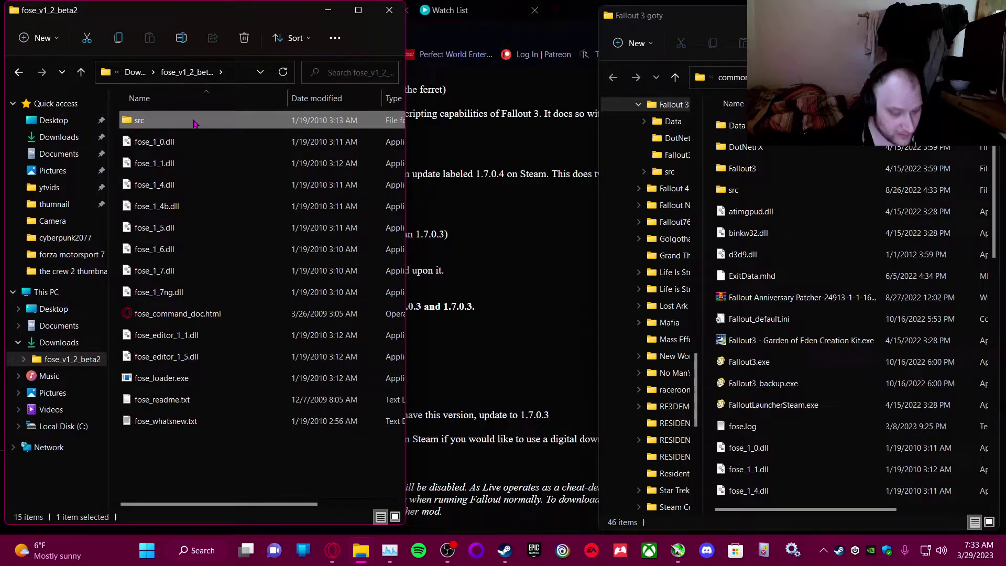
key("ctrl+a")
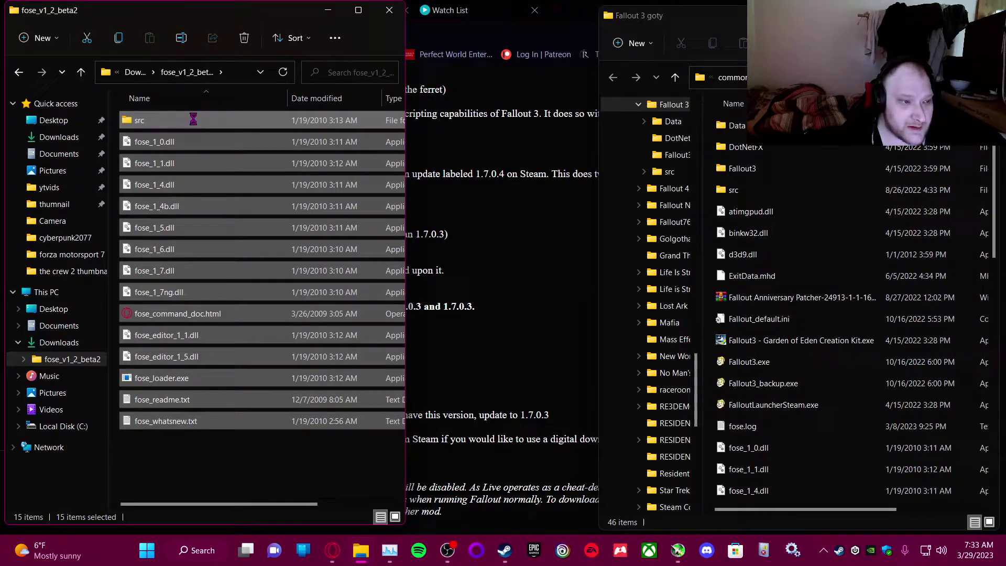
right_click(199, 137)
left_click(238, 135)
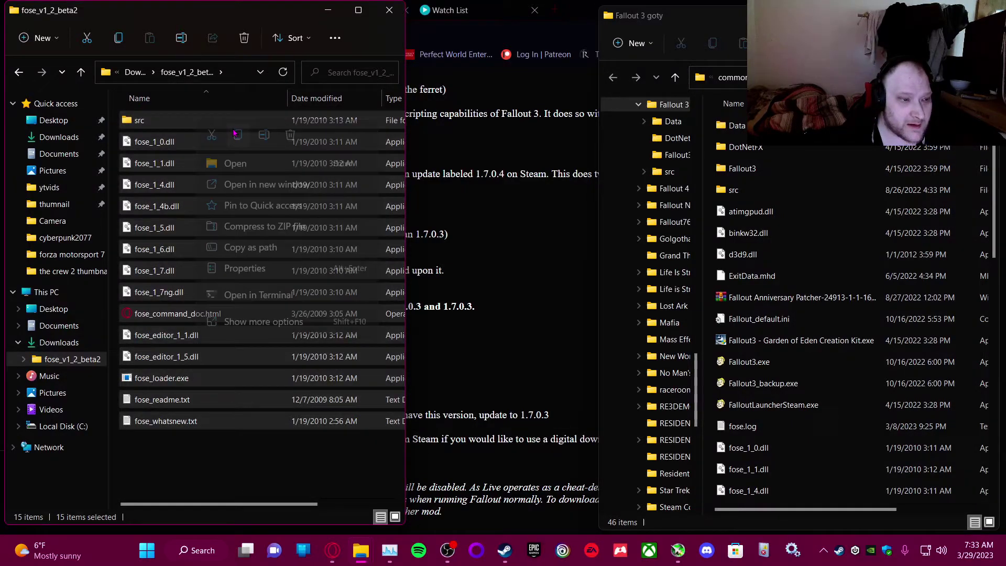
Paste the 15 FOSE files into the Fallout 3 goty folder, replacing existing files.
double_click(682, 15)
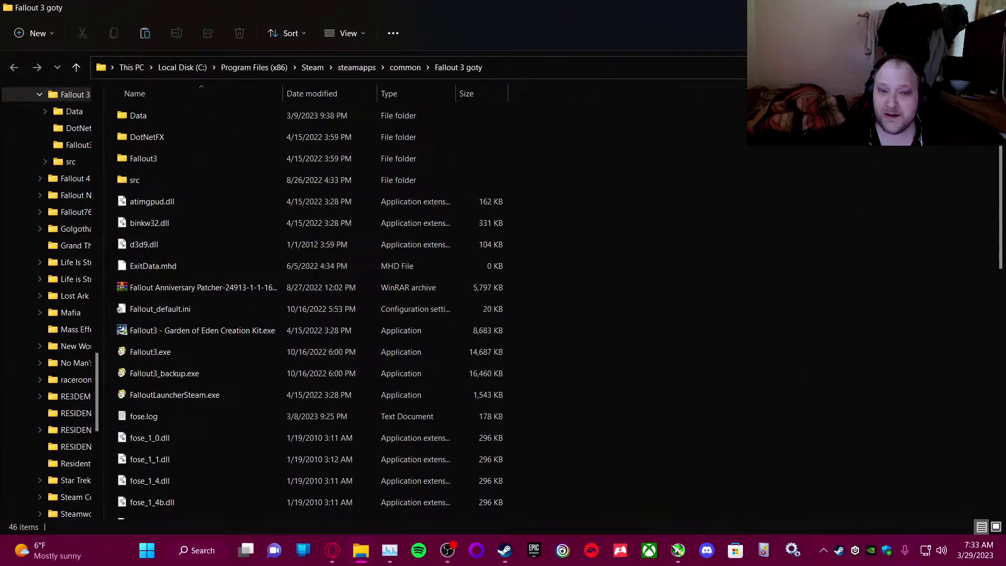
right_click(702, 205)
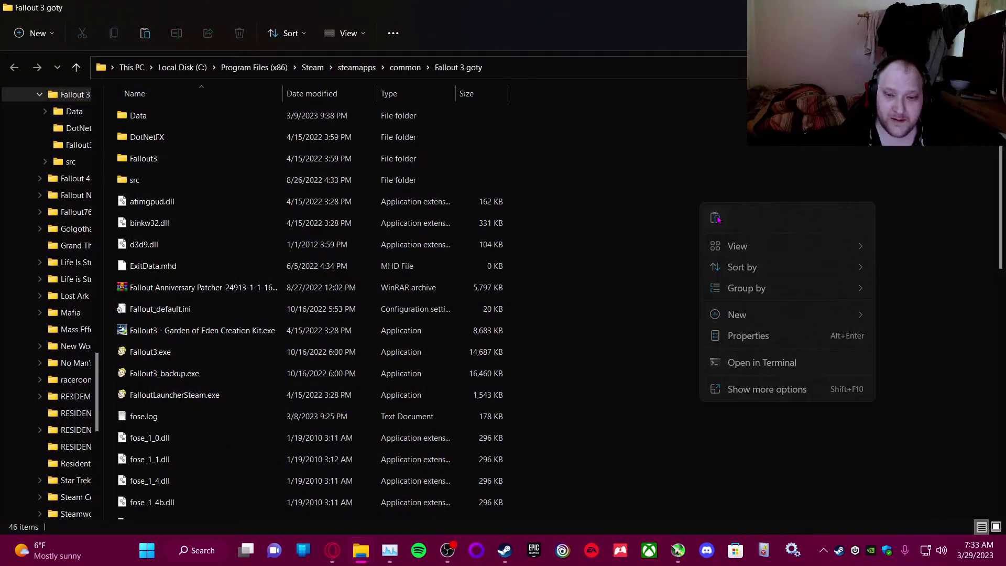
left_click(716, 218)
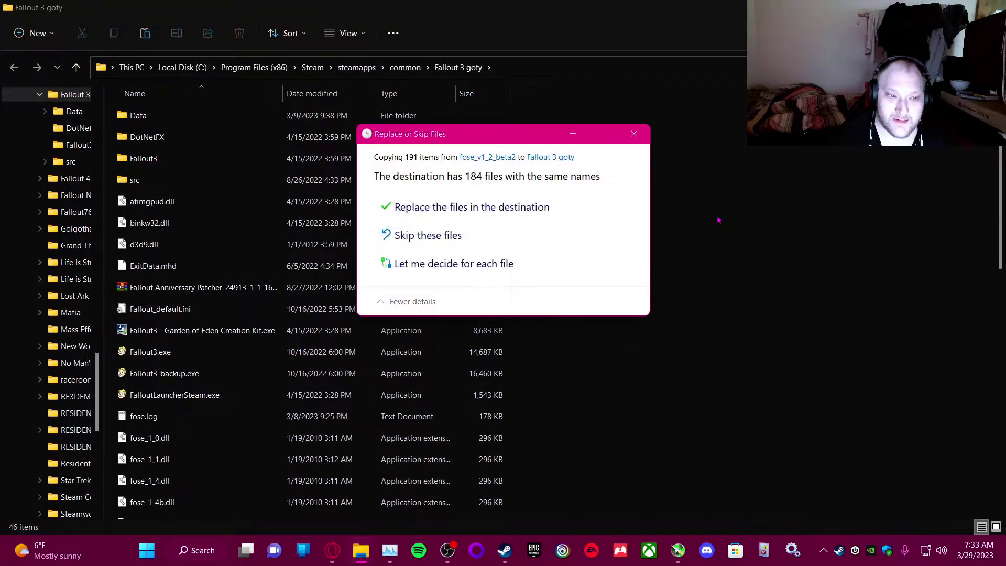
left_click(577, 216)
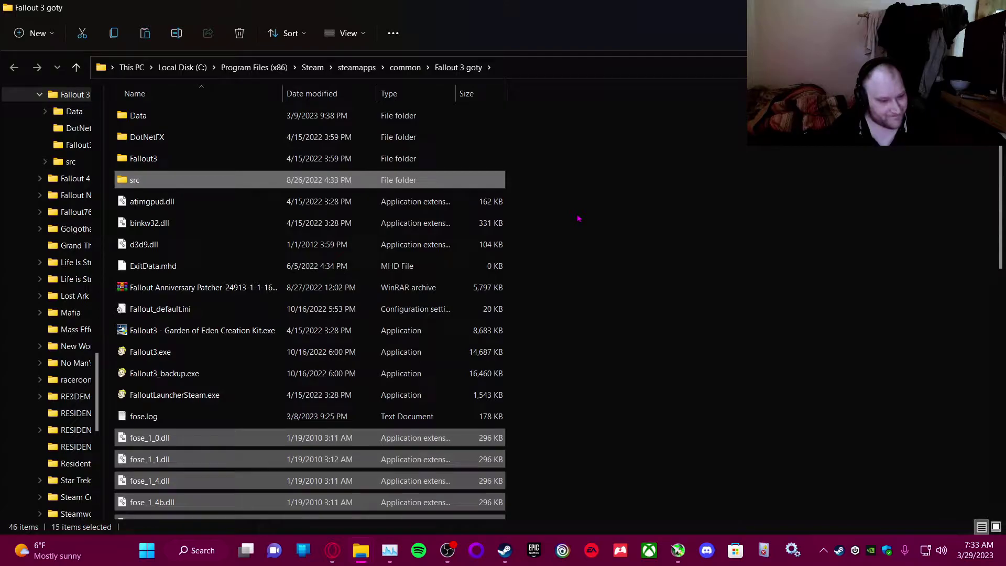
left_click(708, 243)
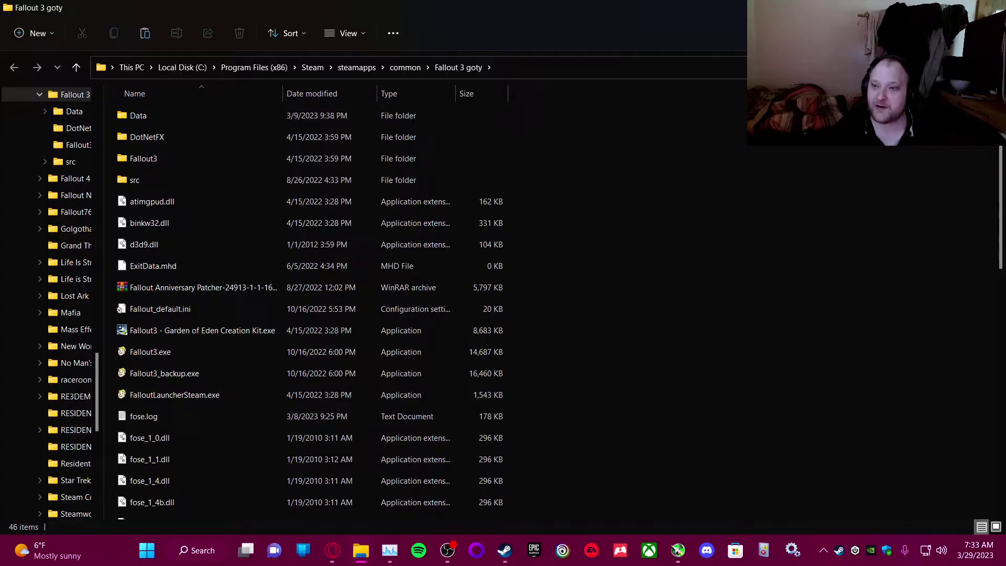
Delete all files from the fose_v1_2_beta2 download folder and return to the FOSE web page.
key("super+Down")
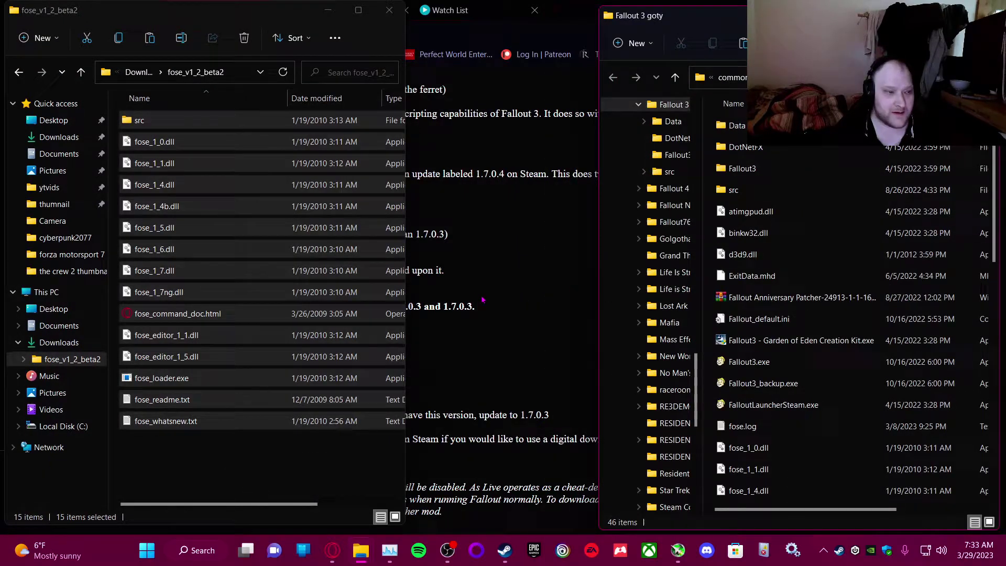
right_click(283, 289)
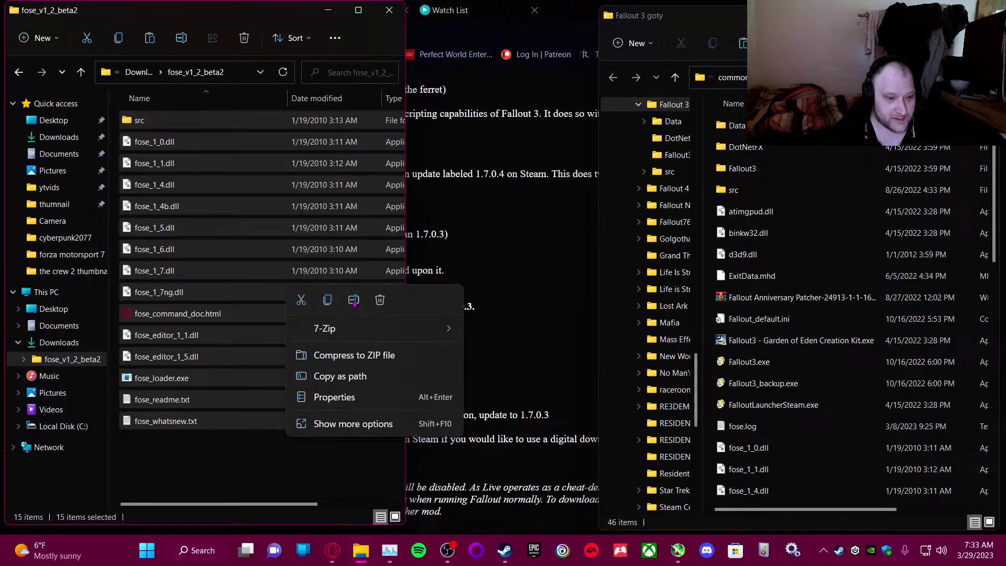
left_click(380, 300)
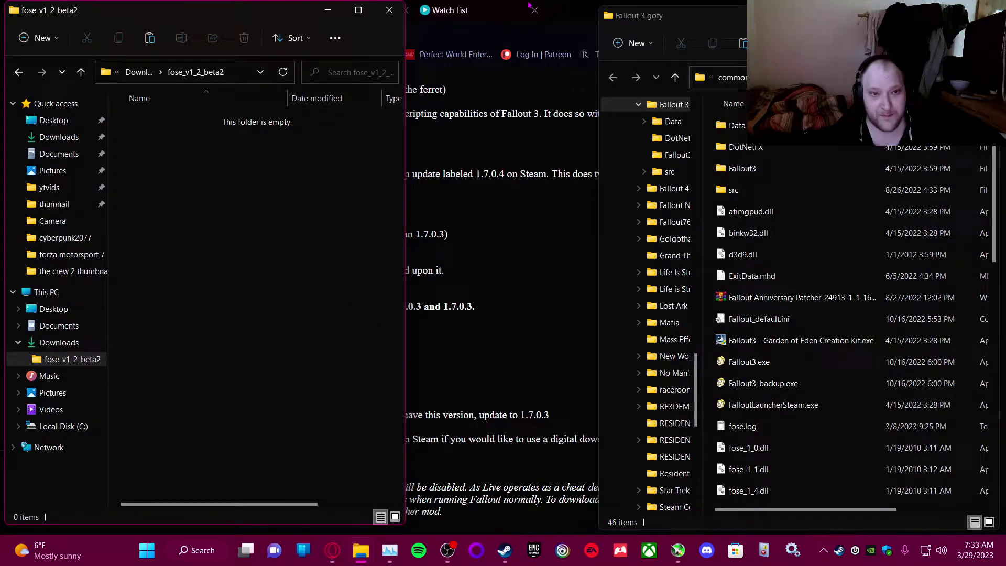
left_click(571, 11)
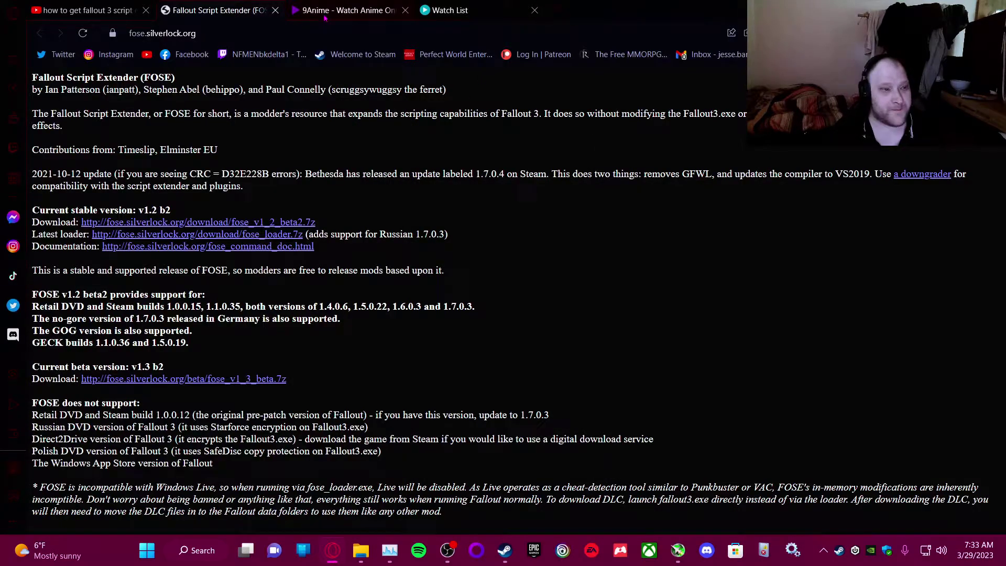
Download the main Fallout Anniversary Patcher file from Nexus Mods using Slow Download.
left_click(109, 15)
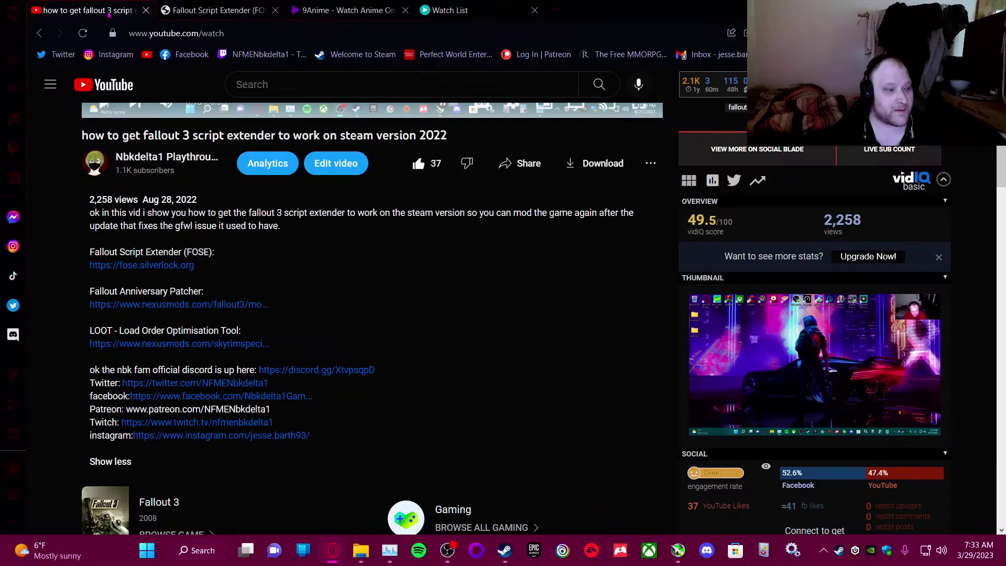
left_click(184, 309)
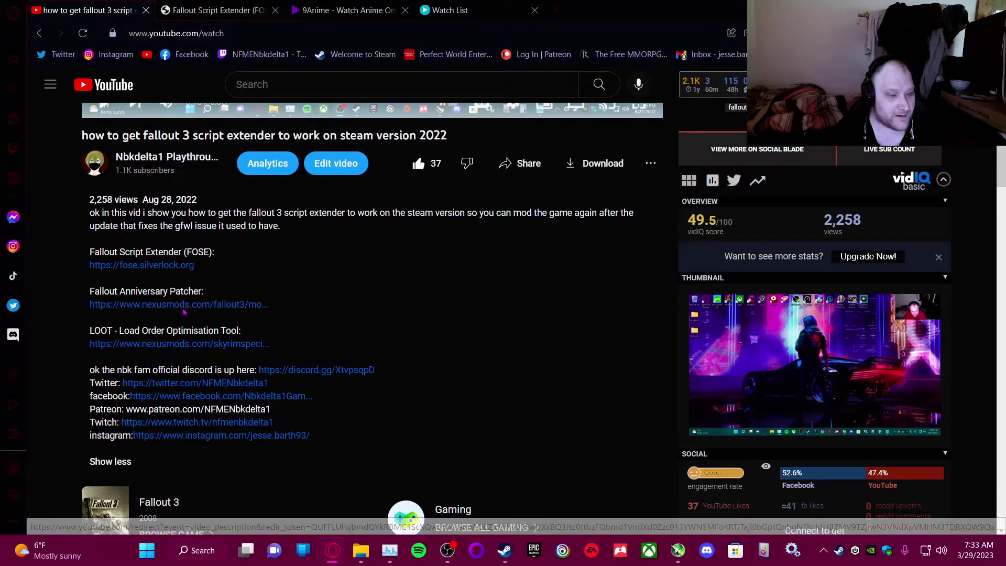
scroll(203, 307, "down", 10)
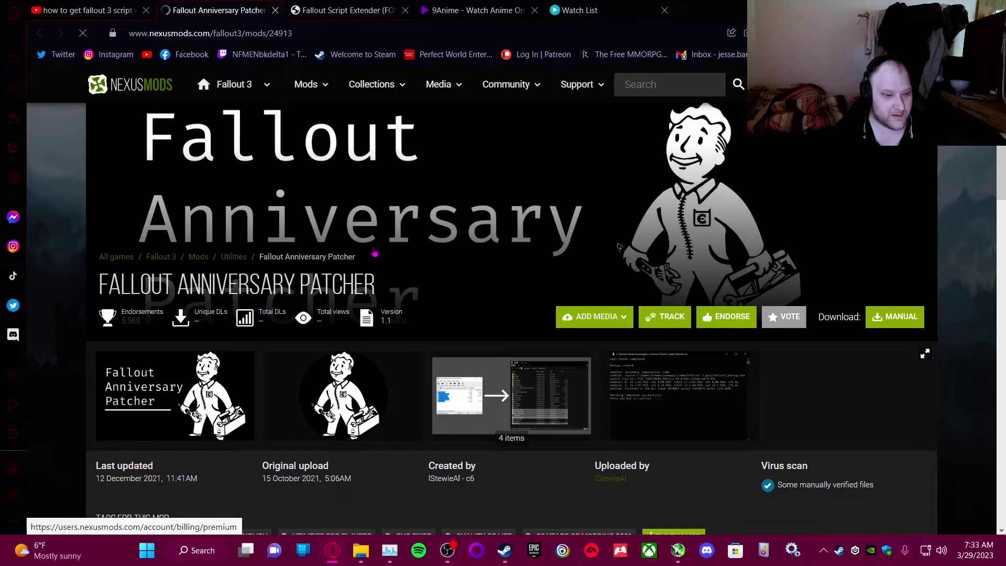
left_click(202, 230)
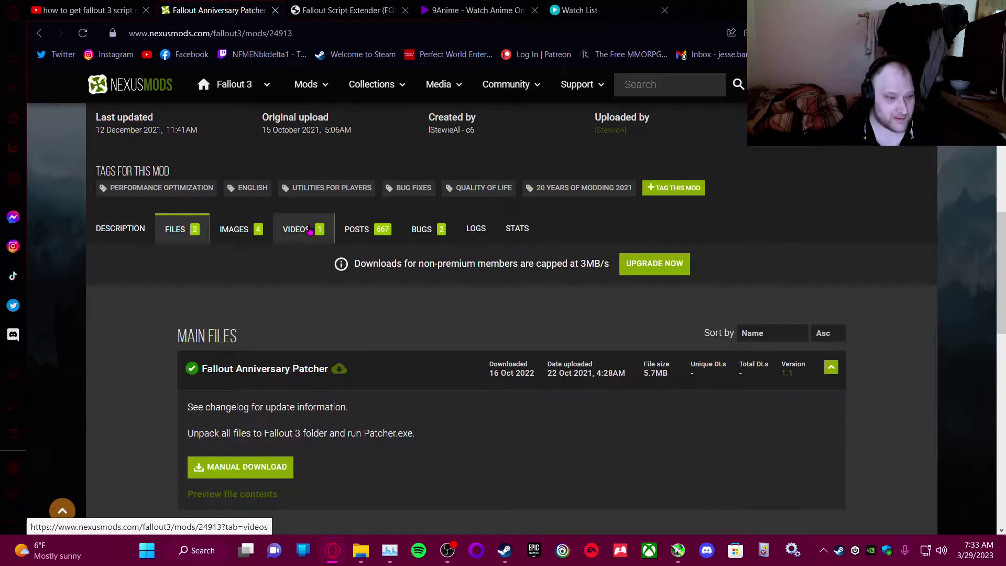
scroll(225, 235, "down", 3)
left_click(271, 342)
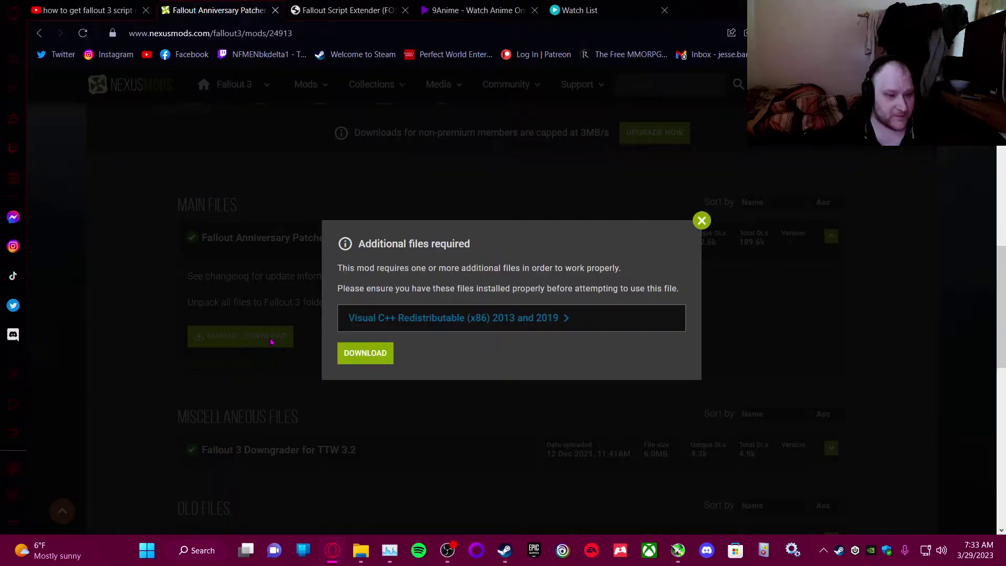
left_click(353, 356)
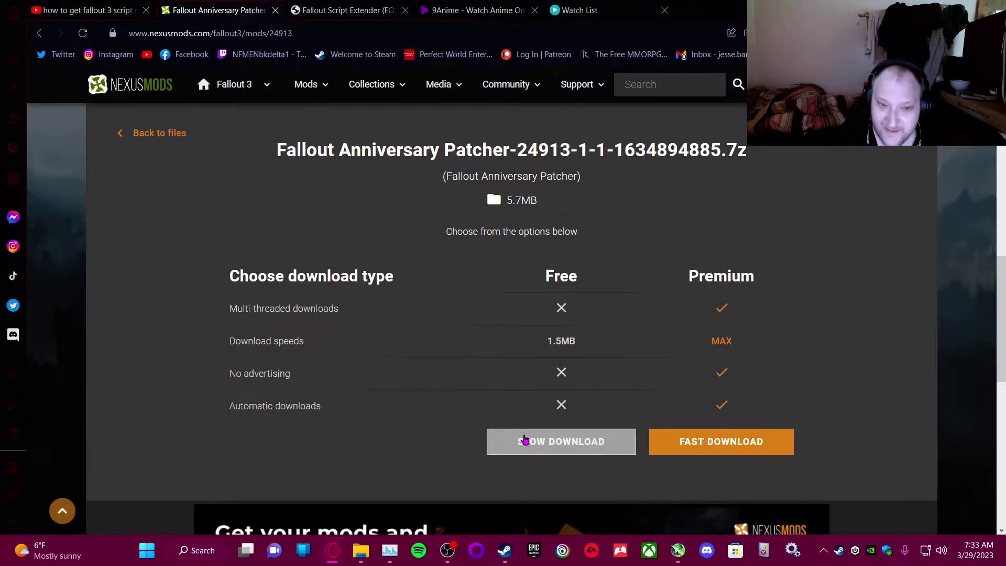
left_click(524, 439)
Copy the 'Visual C++ Redistributable (x86) 2013 and 2019' requirement name into a blank new tab.
scroll(520, 424, "up", 3)
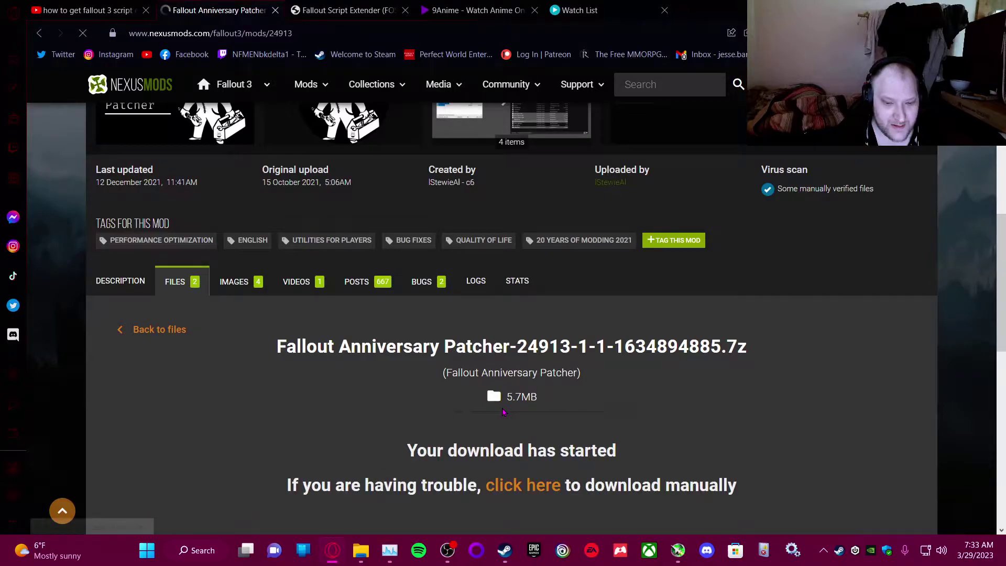
left_click(122, 289)
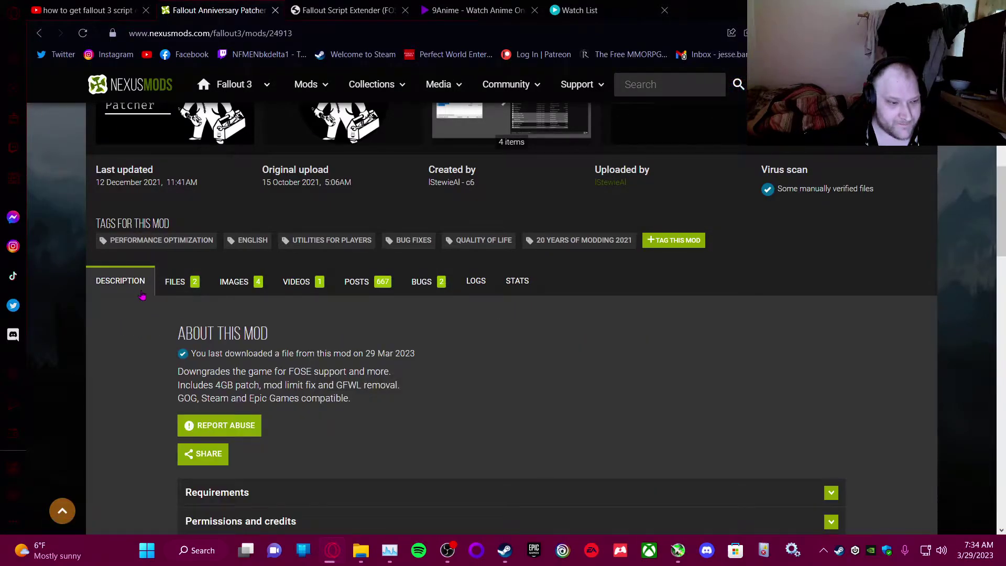
scroll(252, 296, "down", 3)
left_click(253, 296)
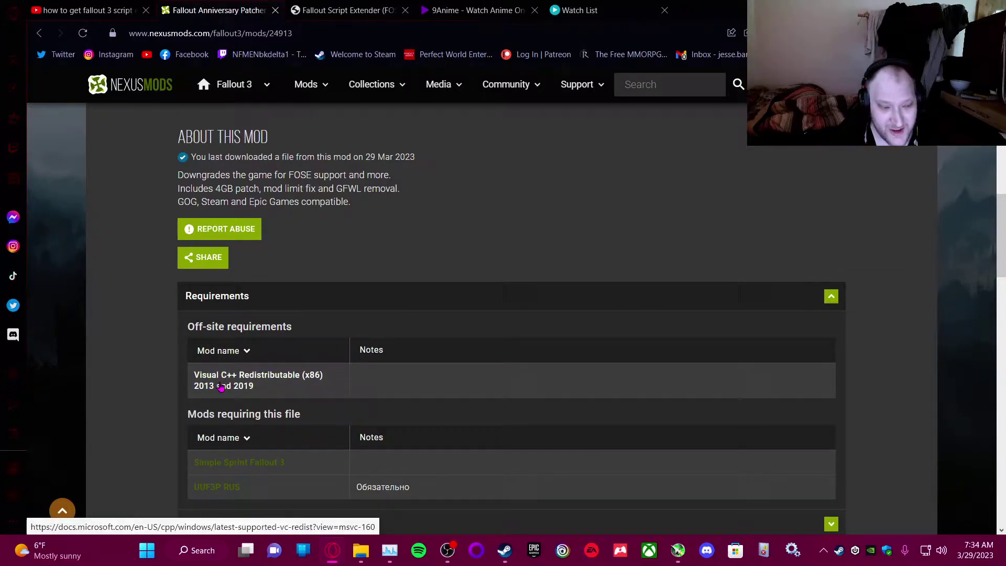
left_click(685, 12)
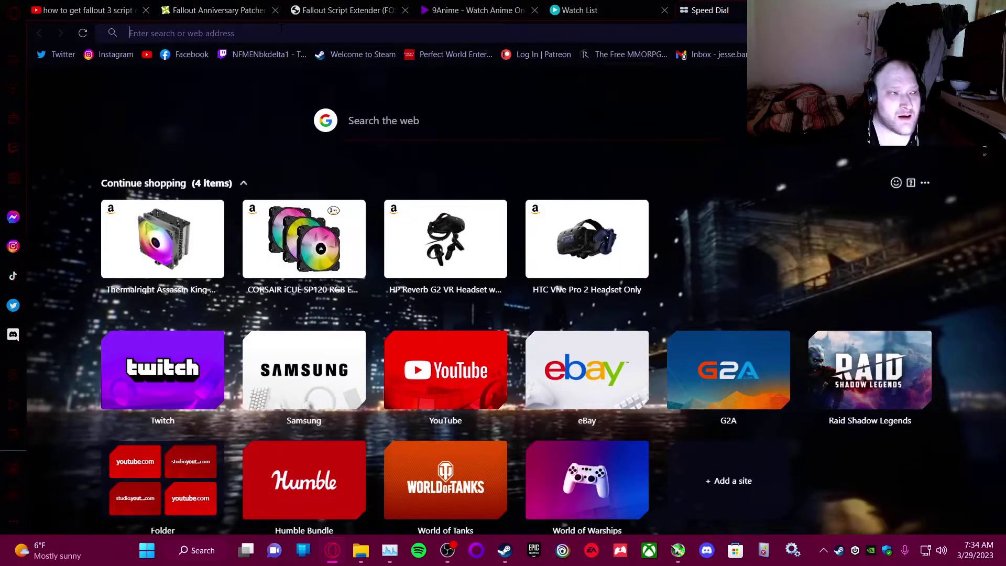
left_click(210, 90)
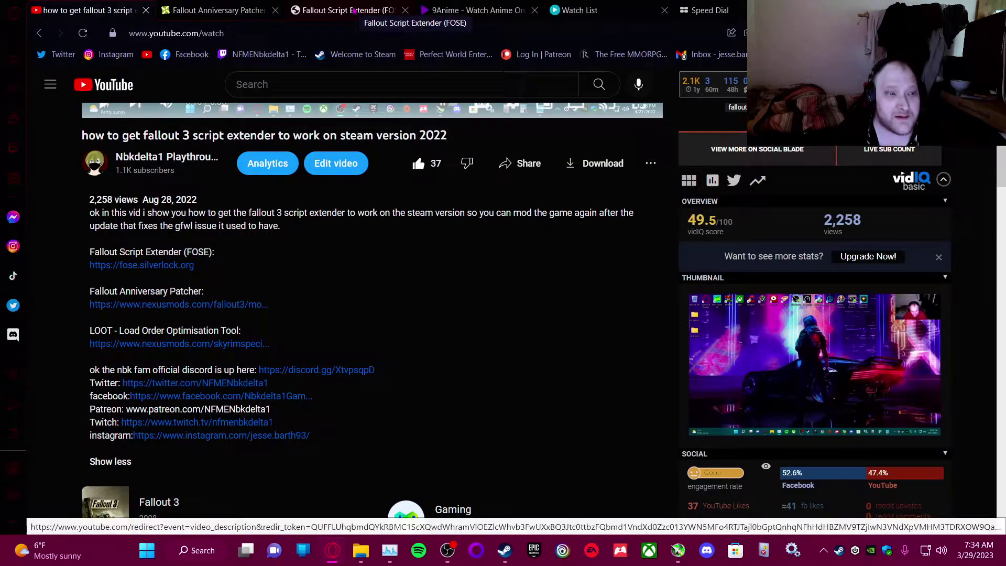
left_click(220, 10)
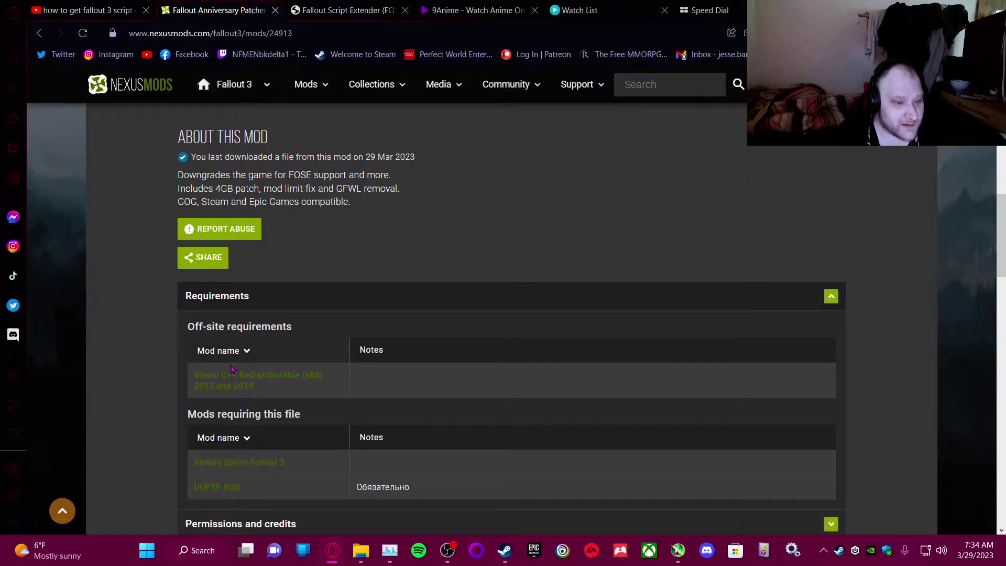
left_click_drag(199, 376, 276, 389)
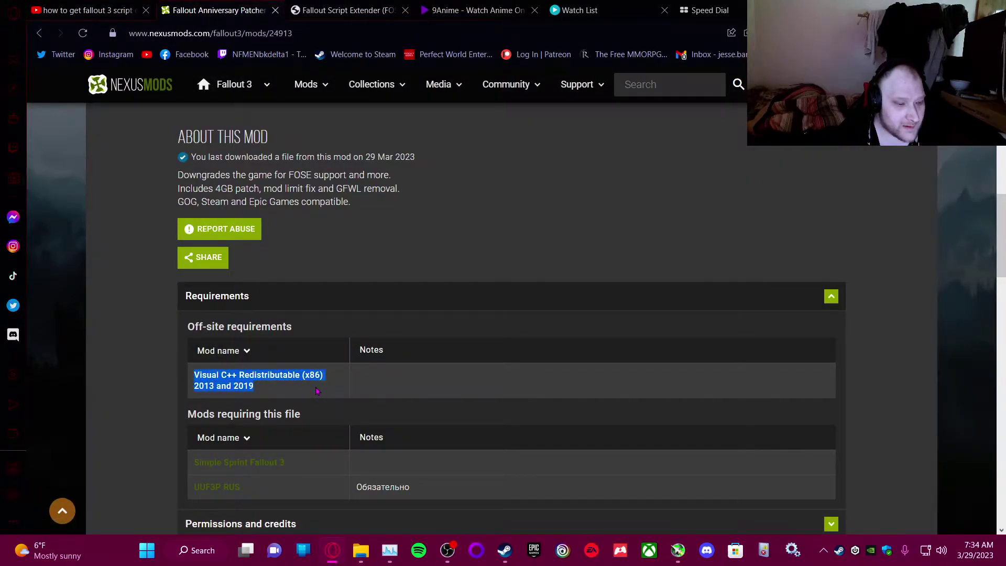
left_click(253, 352)
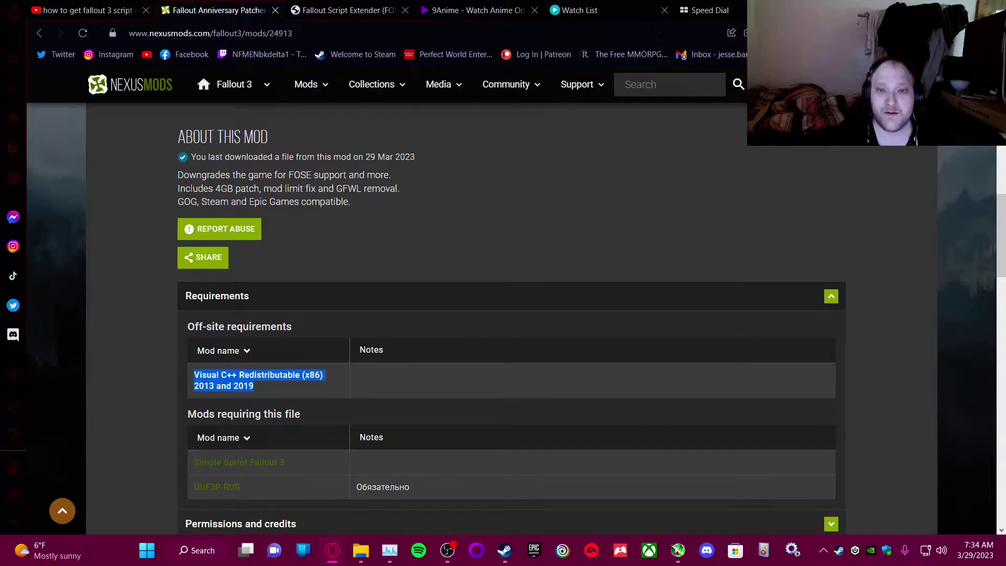
left_click(699, 10)
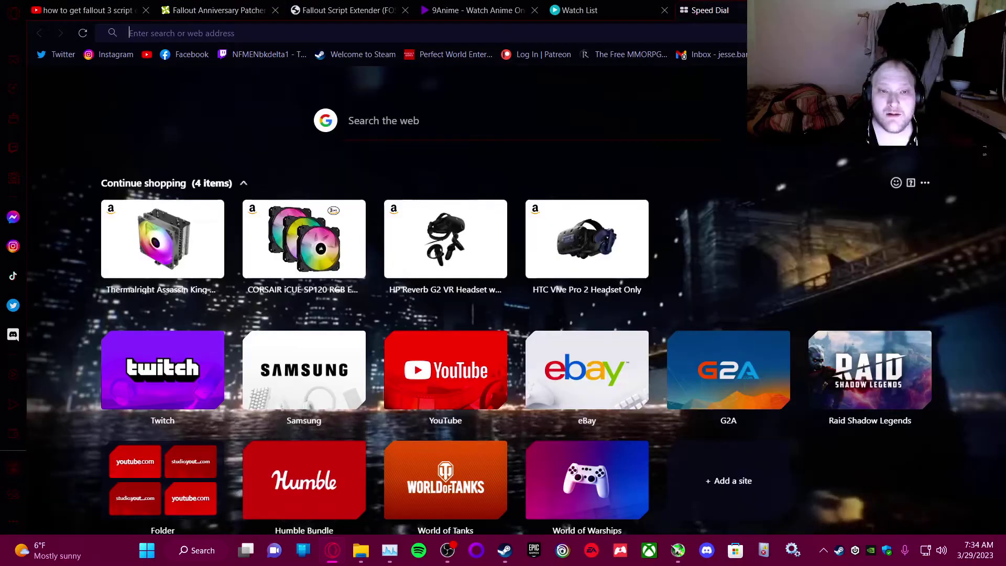
Google how to know if Visual C++ Redistributable (x86) 2013 and 2019 is installed.
right_click(612, 35)
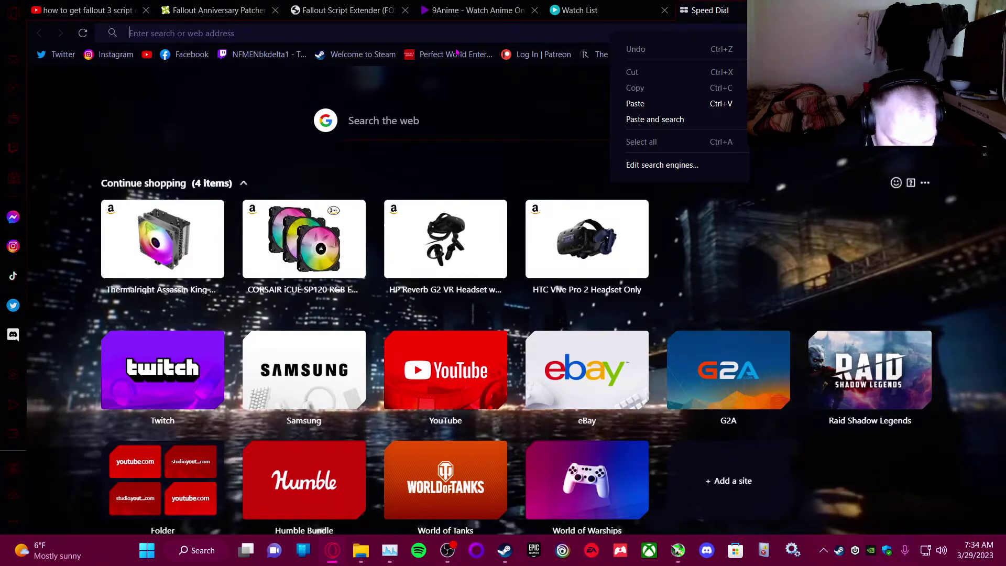
left_click(371, 29)
type("ho")
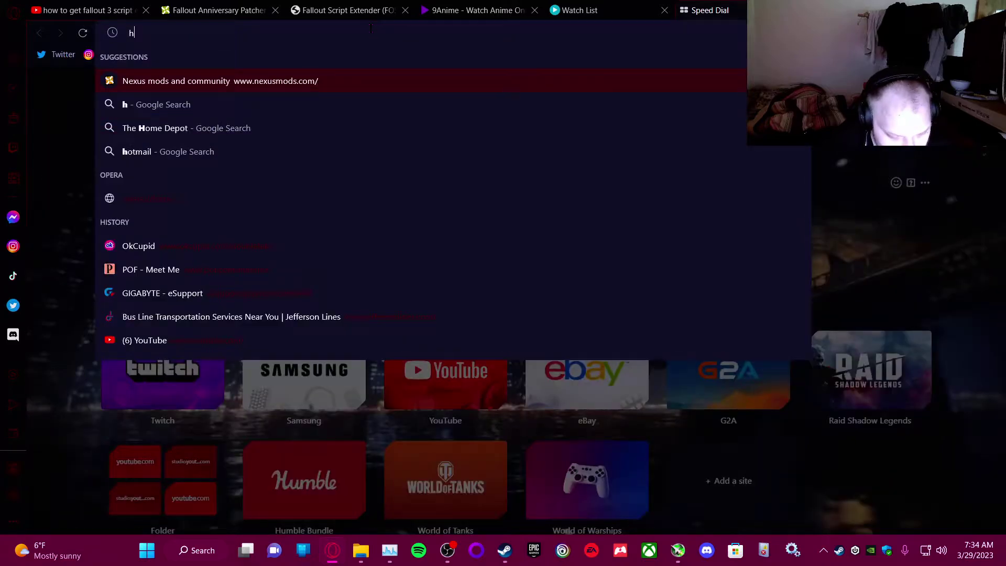
type("w to")
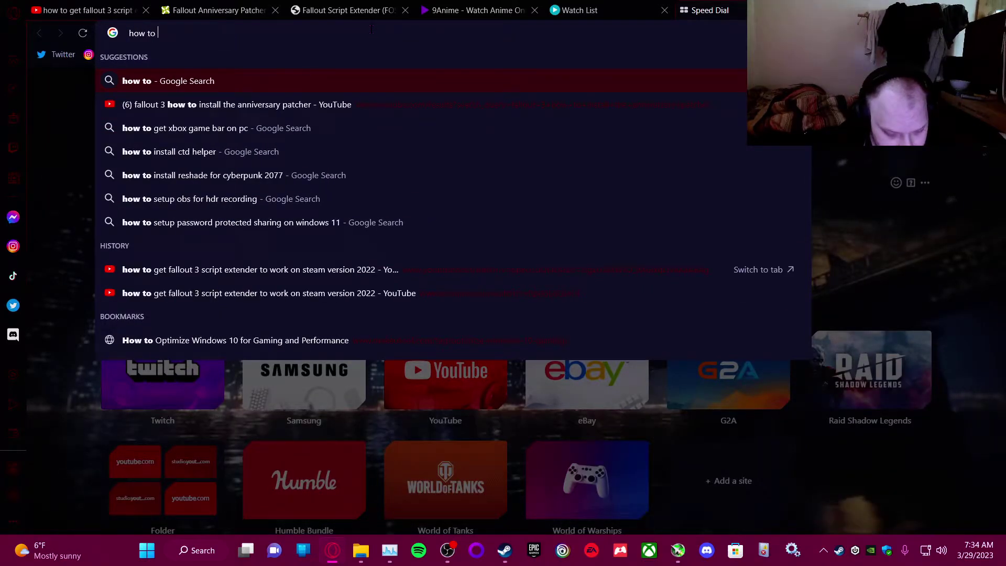
type("now")
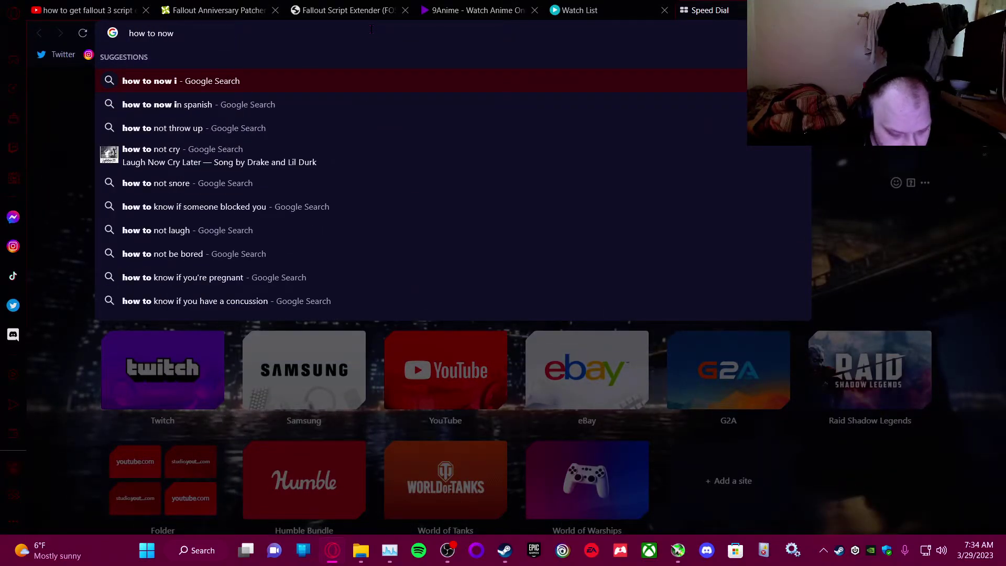
type(" if you")
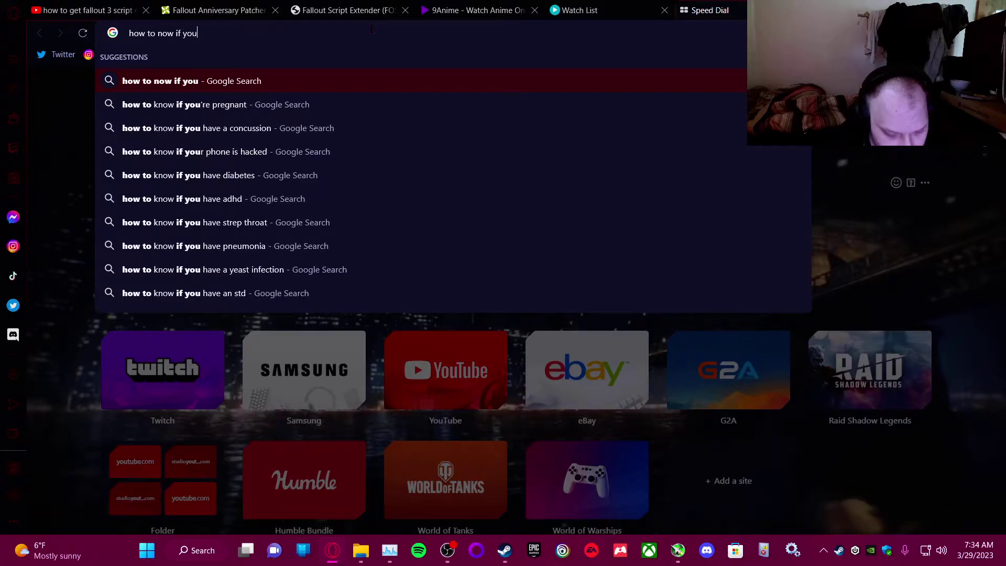
type(" have")
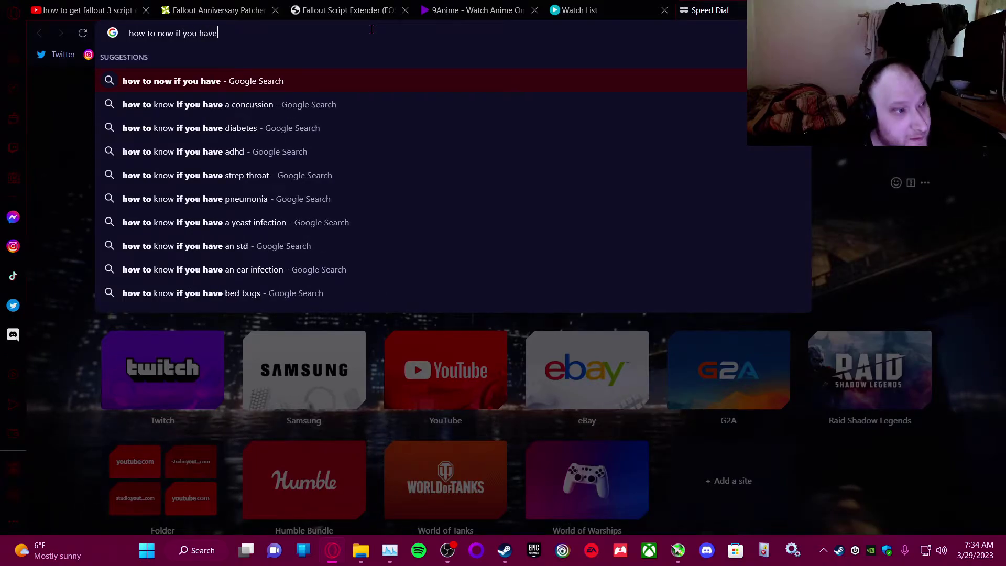
right_click(382, 50)
left_click(396, 110)
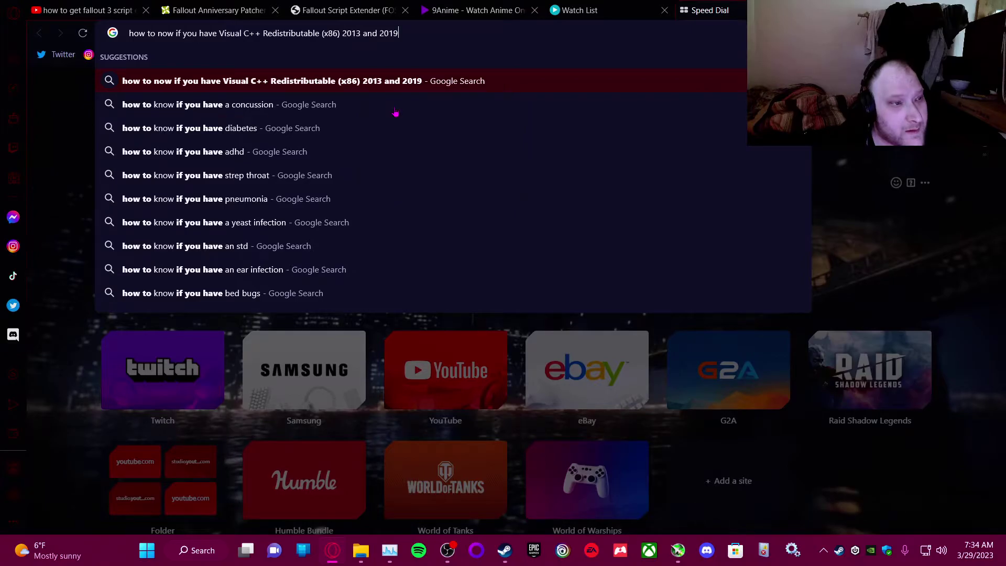
key("Return")
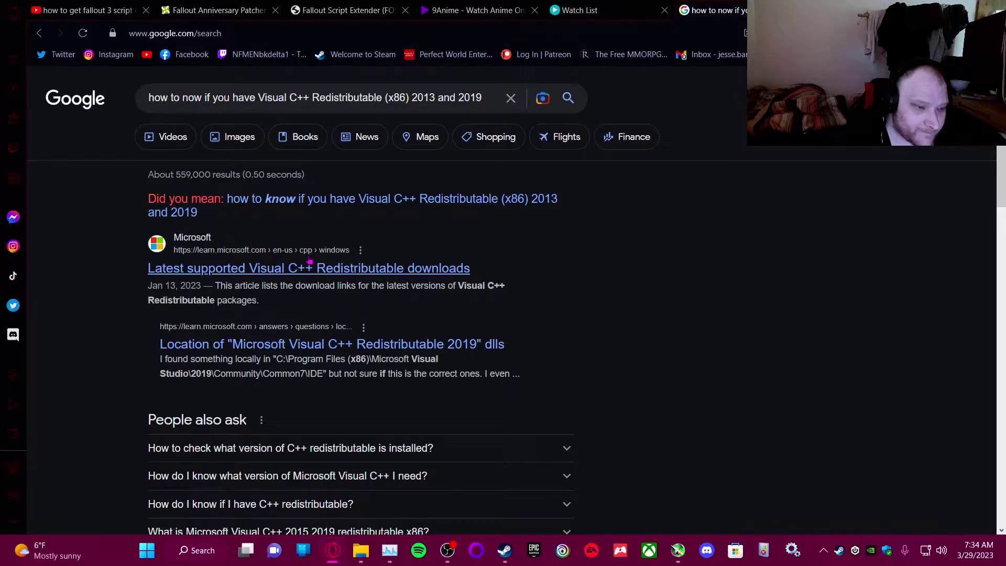
Skim the search results, then return to the Fallout Anniversary Patcher mod page.
scroll(595, 272, "down", 5)
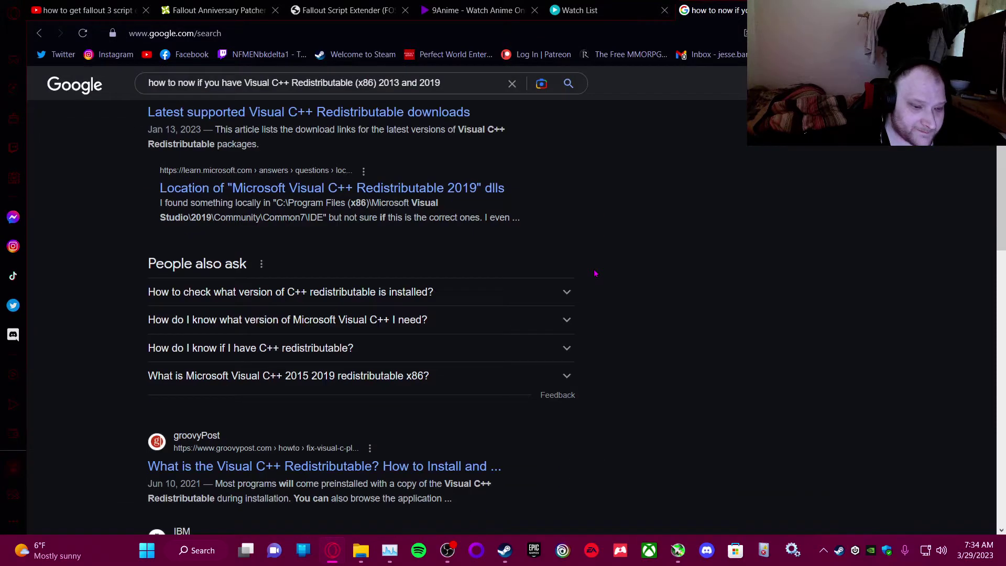
scroll(595, 272, "up", 5)
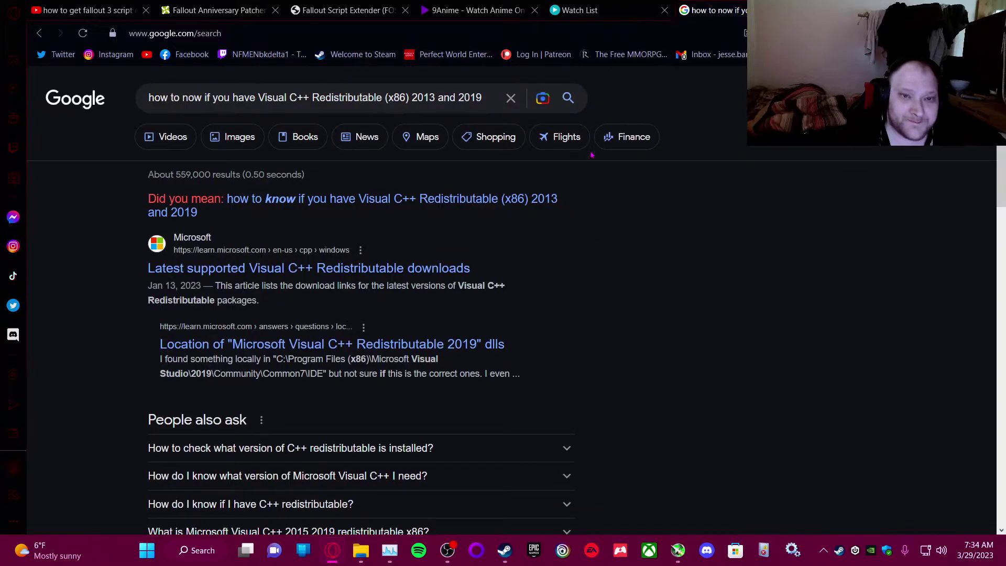
left_click(220, 11)
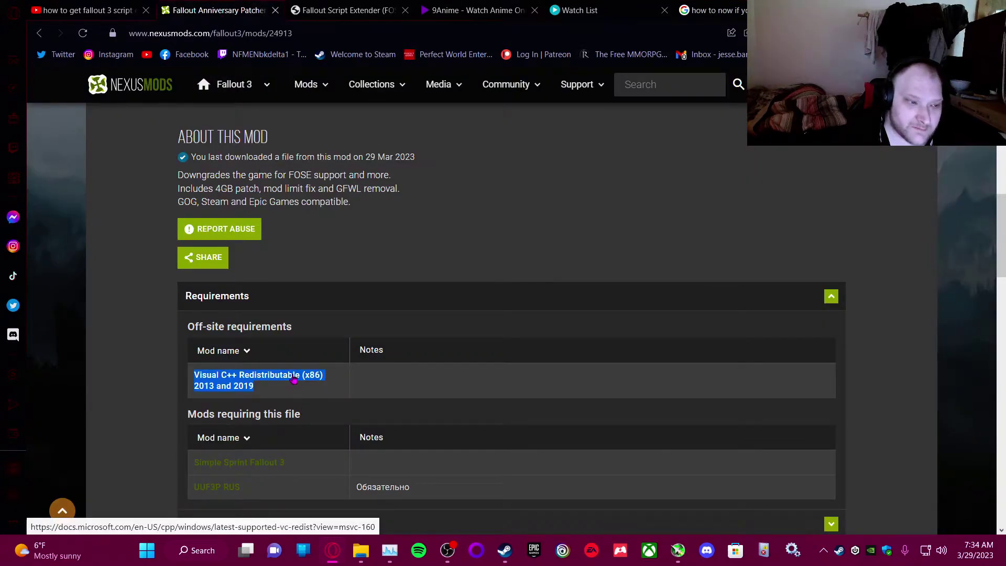
left_click(709, 12)
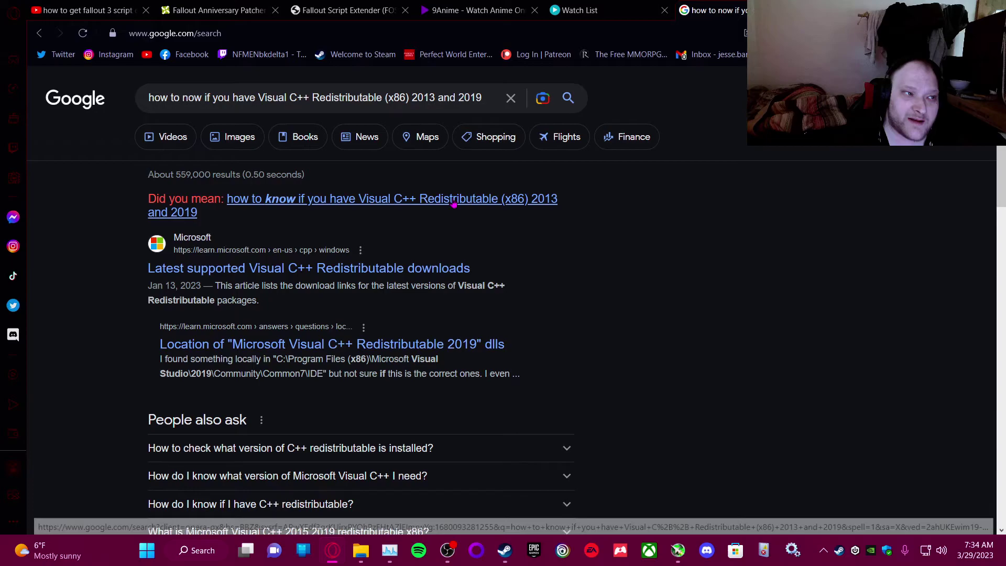
left_click(279, 18)
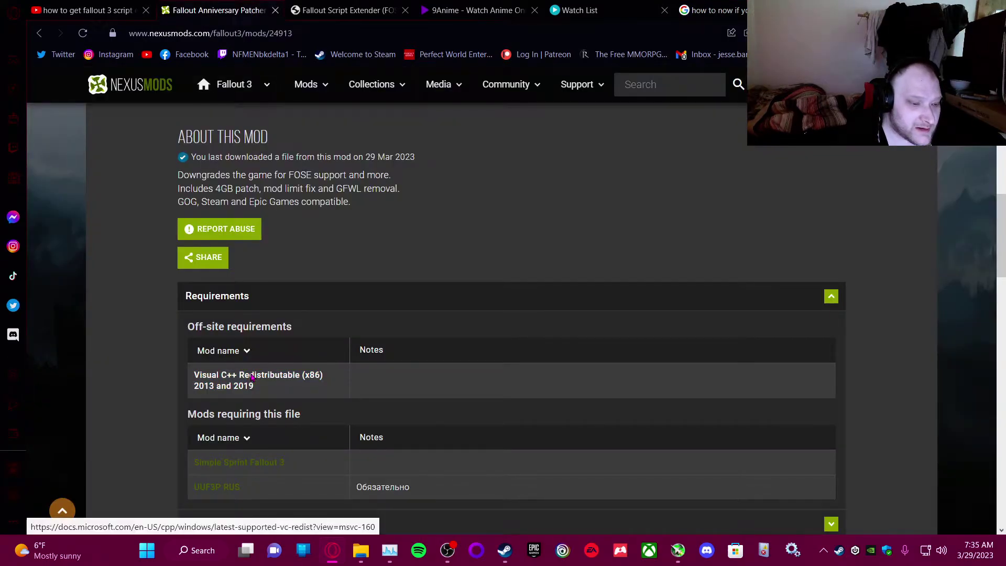
Open the Visual C++ Redistributable requirement link and browse its 2015–2022 and 2013 download tables.
left_click(255, 374)
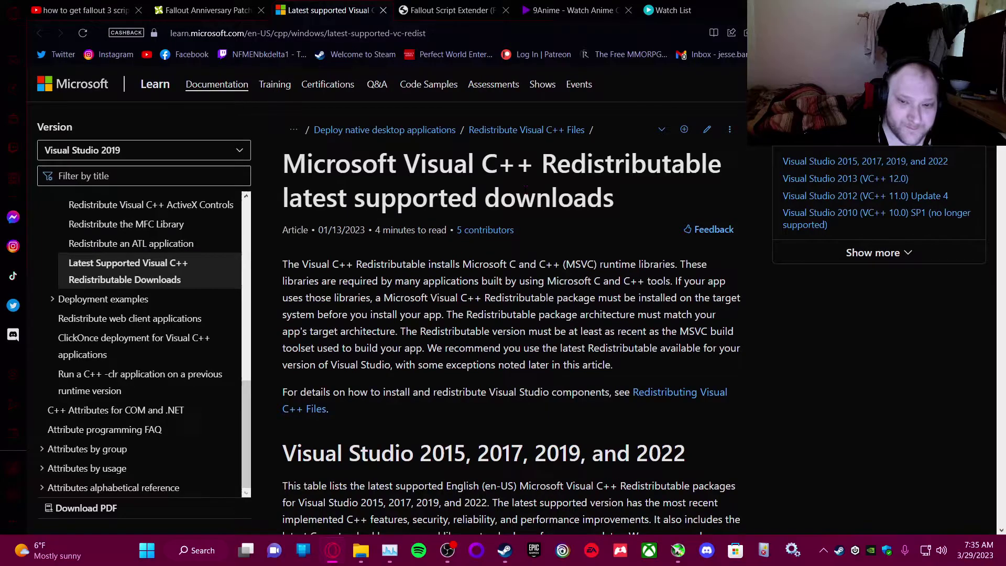
scroll(544, 195, "down", 4)
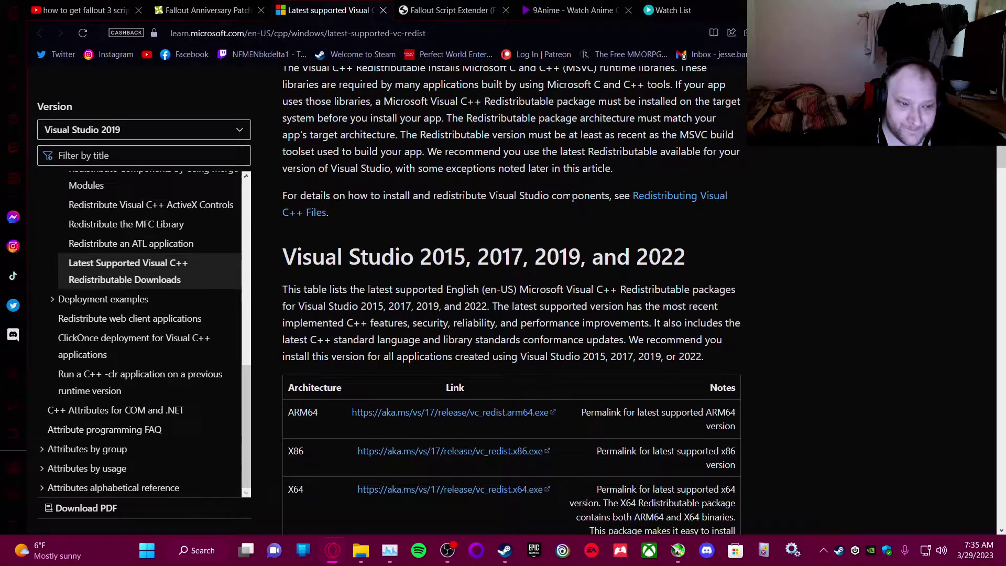
scroll(571, 196, "down", 3)
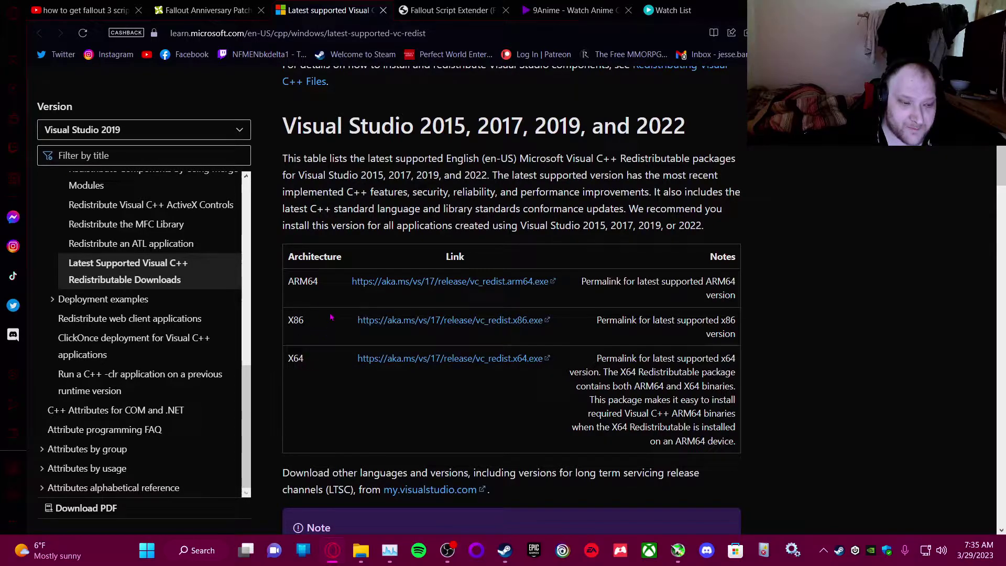
scroll(350, 277, "down", 3)
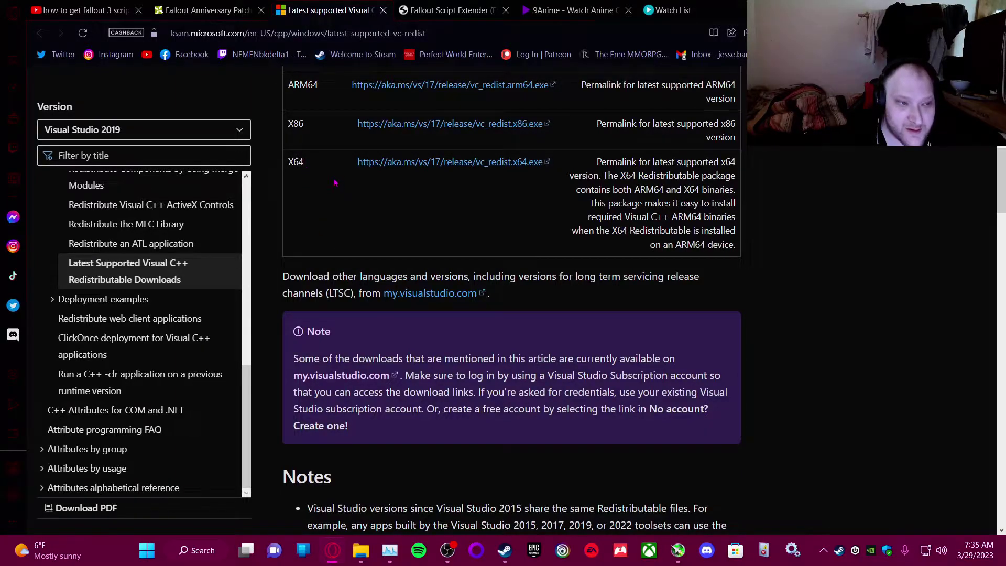
scroll(336, 182, "up", 2)
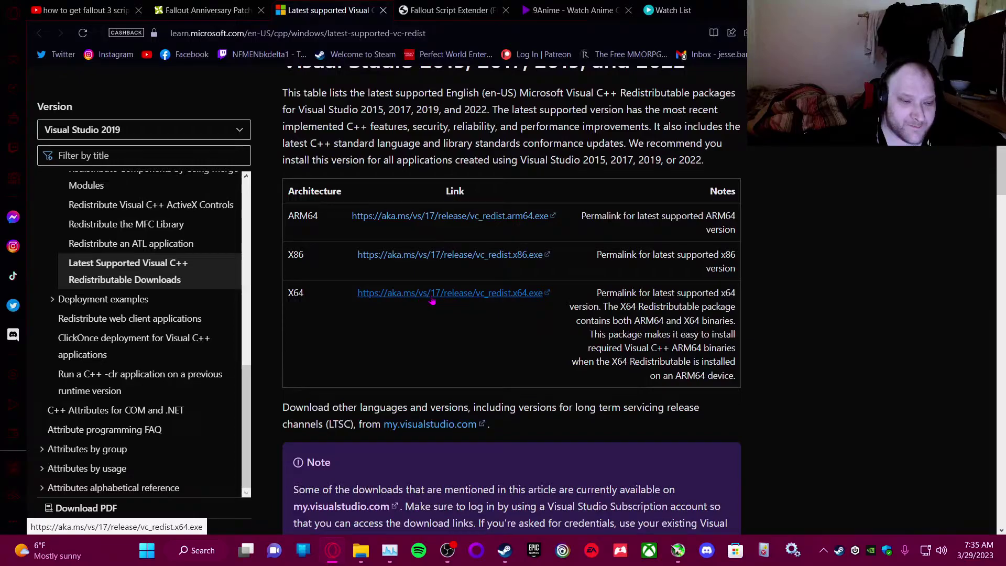
scroll(433, 301, "down", 10)
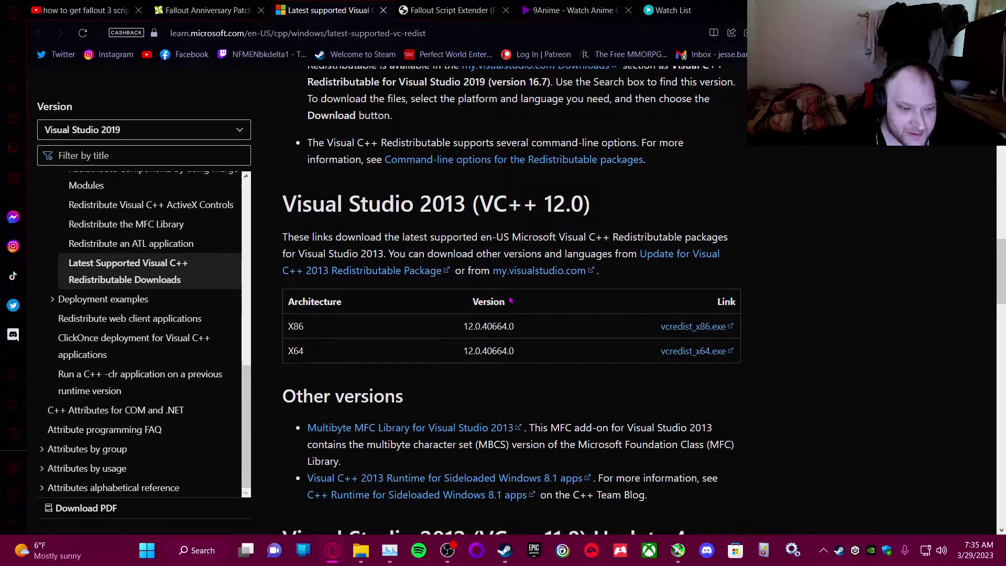
scroll(511, 301, "up", 10)
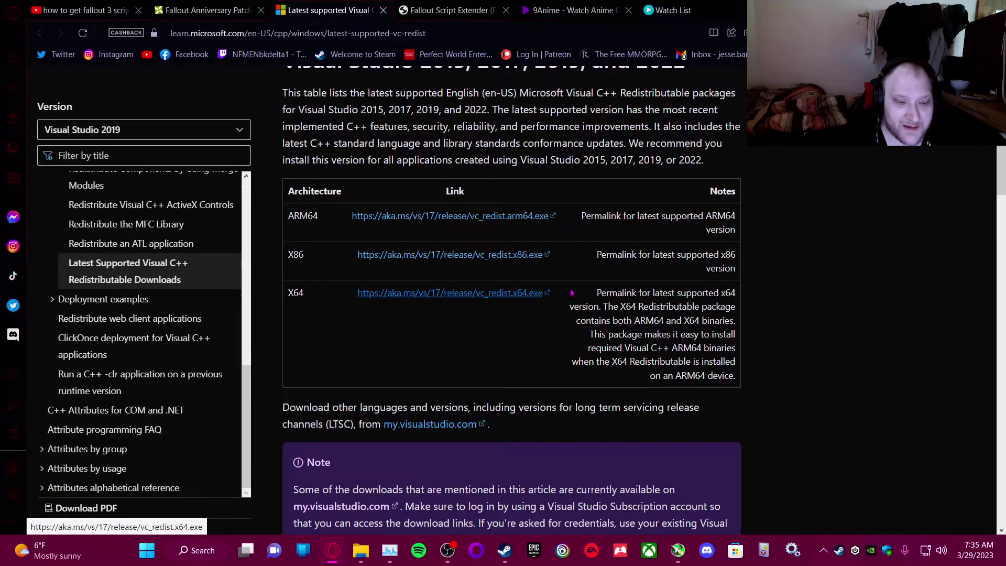
scroll(620, 375, "up", 5)
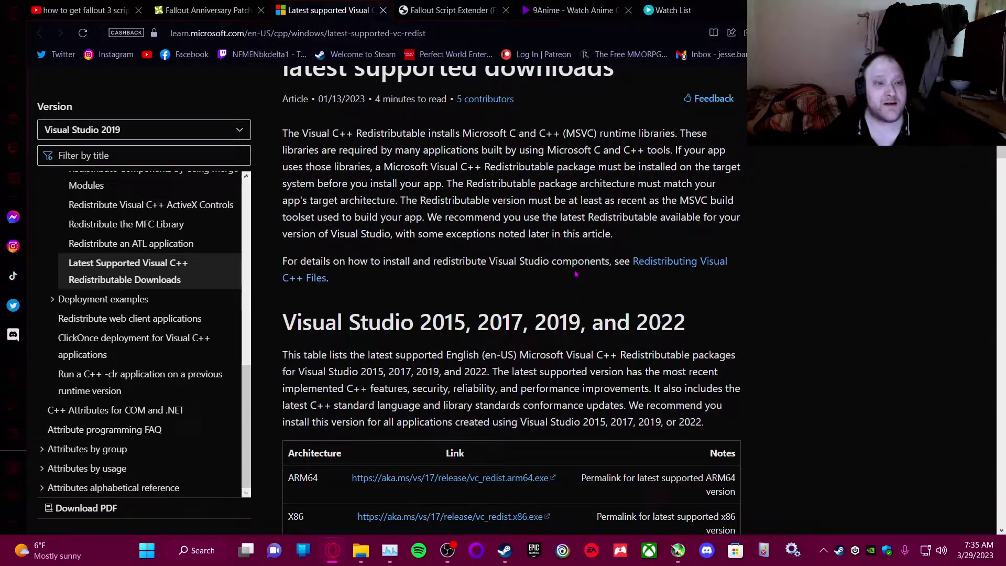
scroll(385, 13, "up", 3)
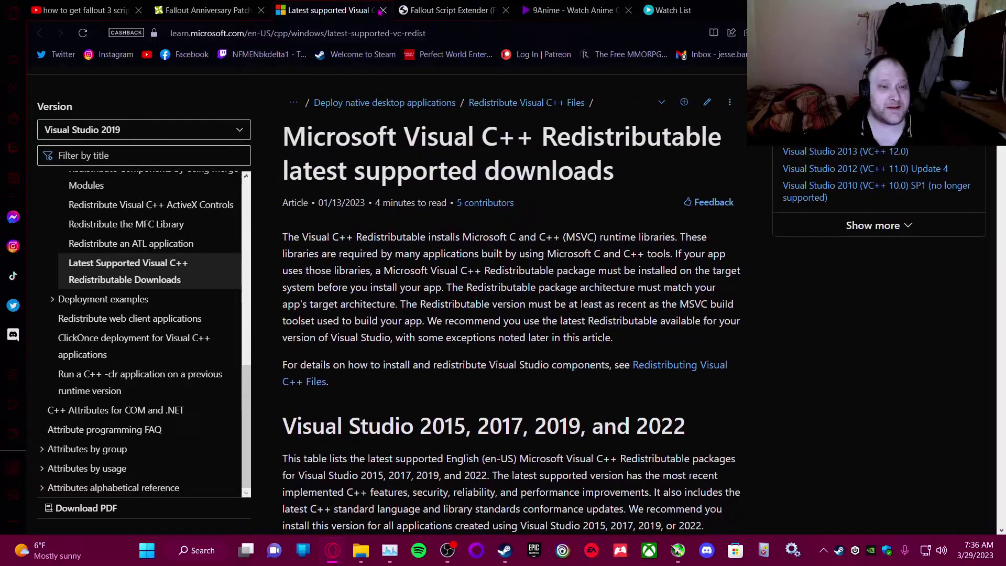
Close the Microsoft Learn and Google tabs and go back to the Anniversary Patcher page's top.
left_click(383, 11)
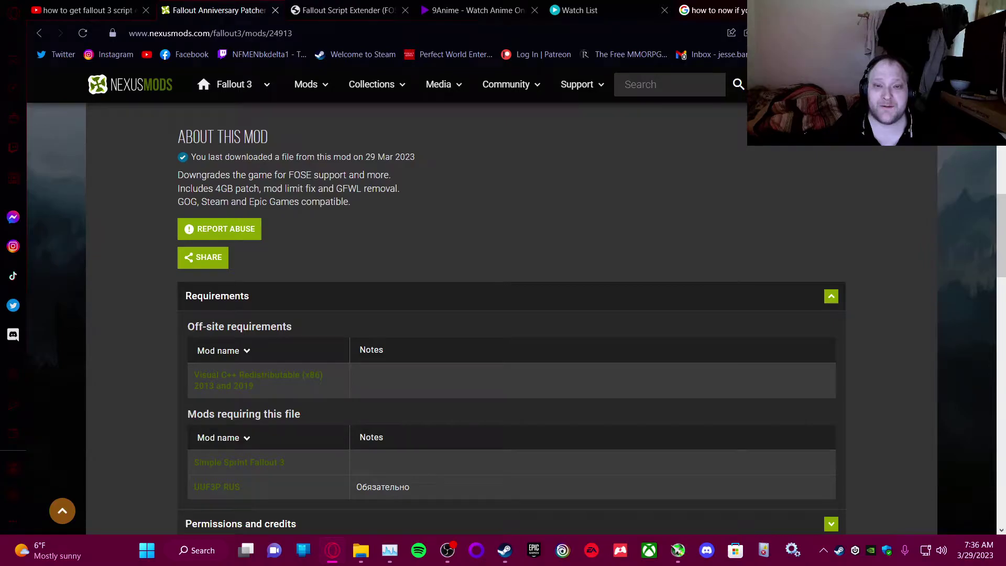
left_click(794, 10)
left_click(388, 10)
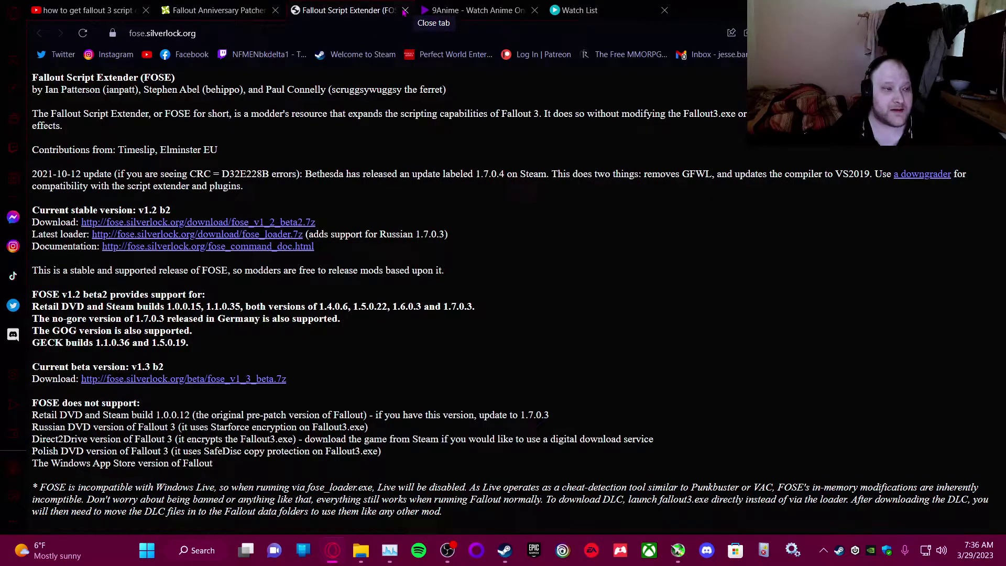
left_click(211, 12)
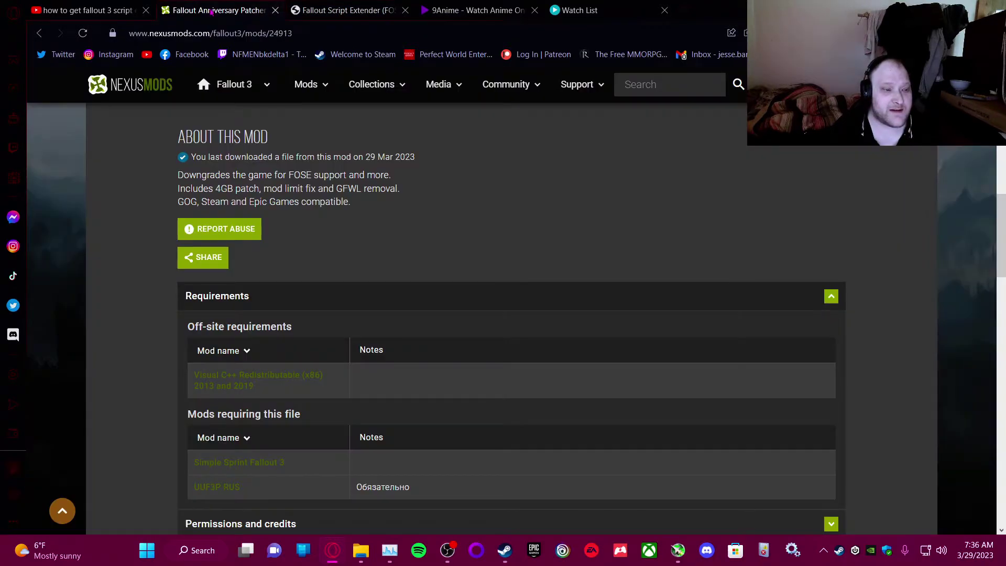
scroll(376, 297, "up", 10)
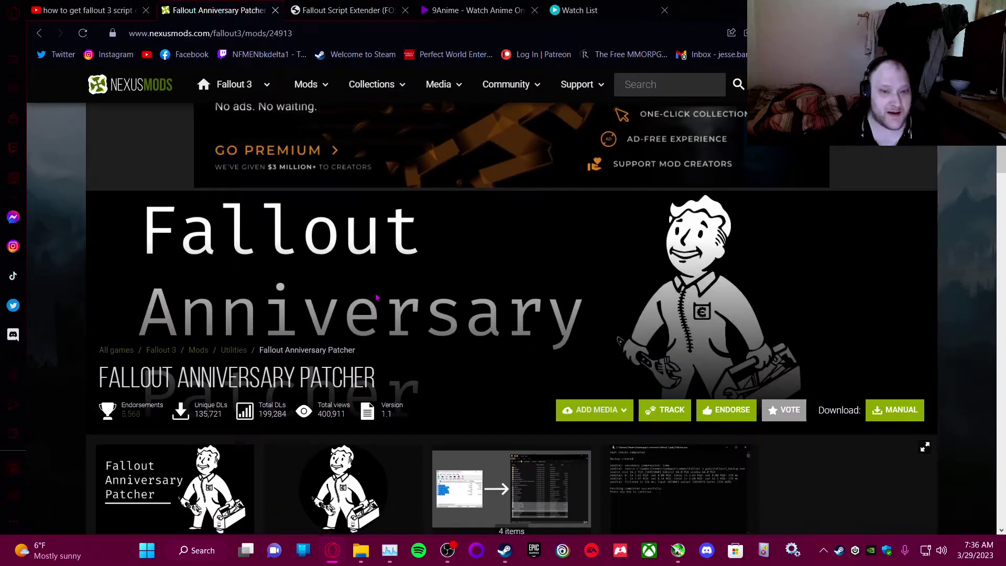
scroll(376, 297, "down", 3)
Delete the fose_v1_2_beta2.7z archive and fose_v1_2_beta2 folder from Downloads.
mouse_move(357, 552)
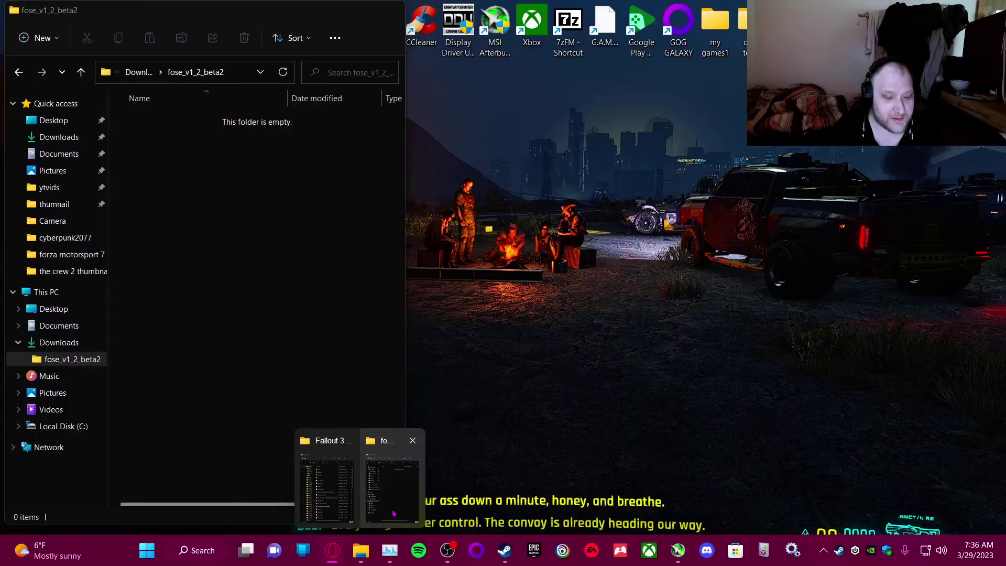
left_click(392, 490)
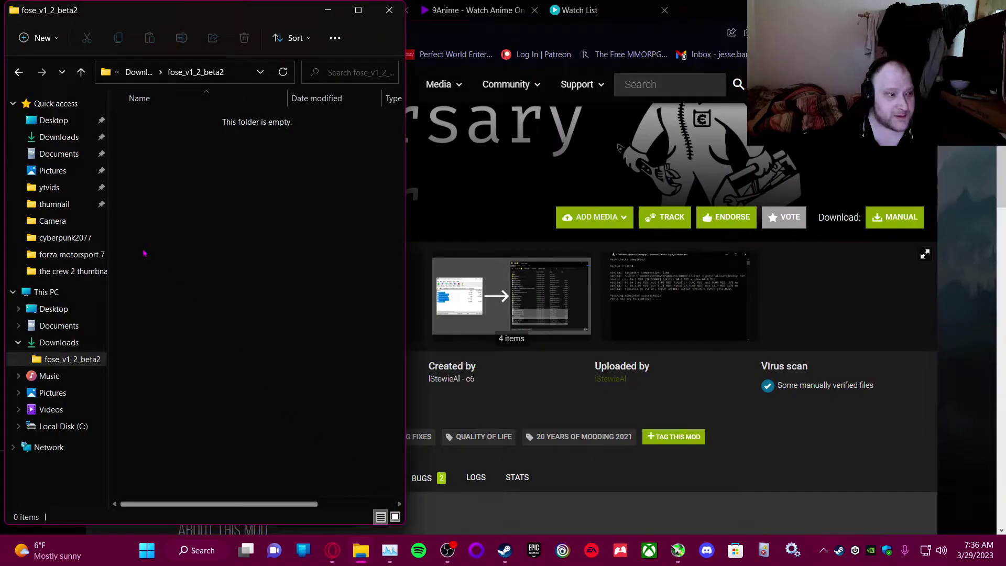
left_click(19, 72)
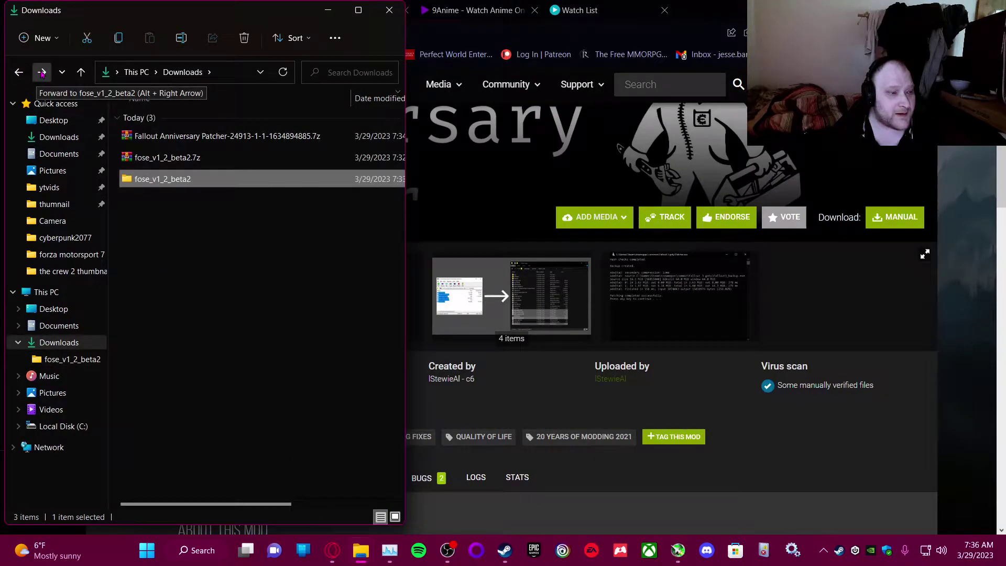
left_click(49, 139)
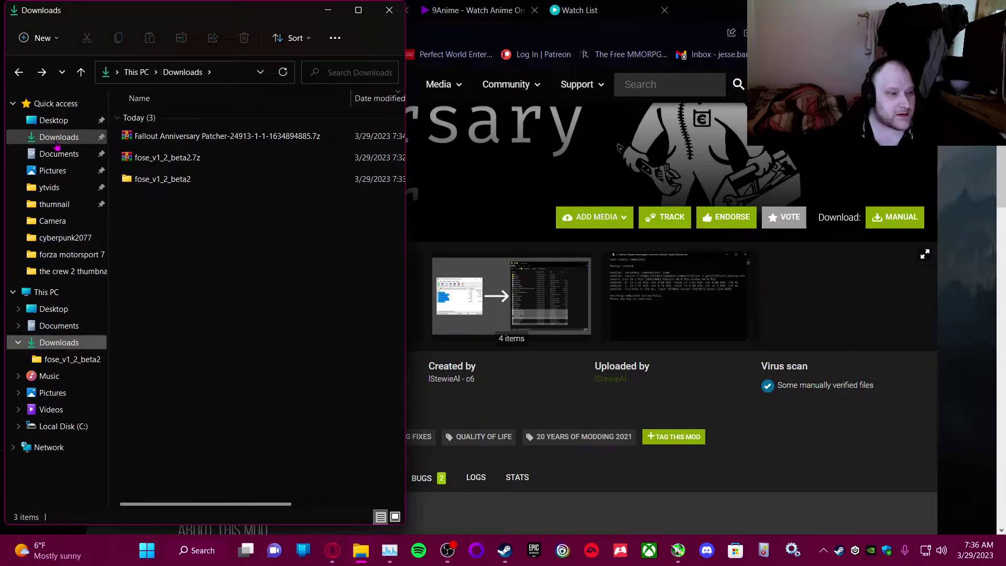
left_click(147, 162)
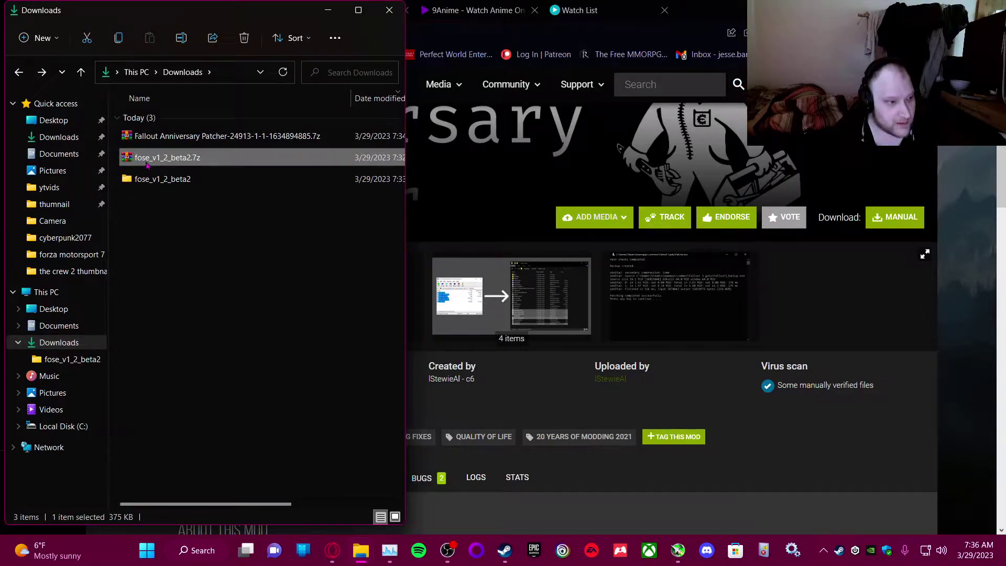
left_click(150, 179, "ctrl")
right_click(151, 178)
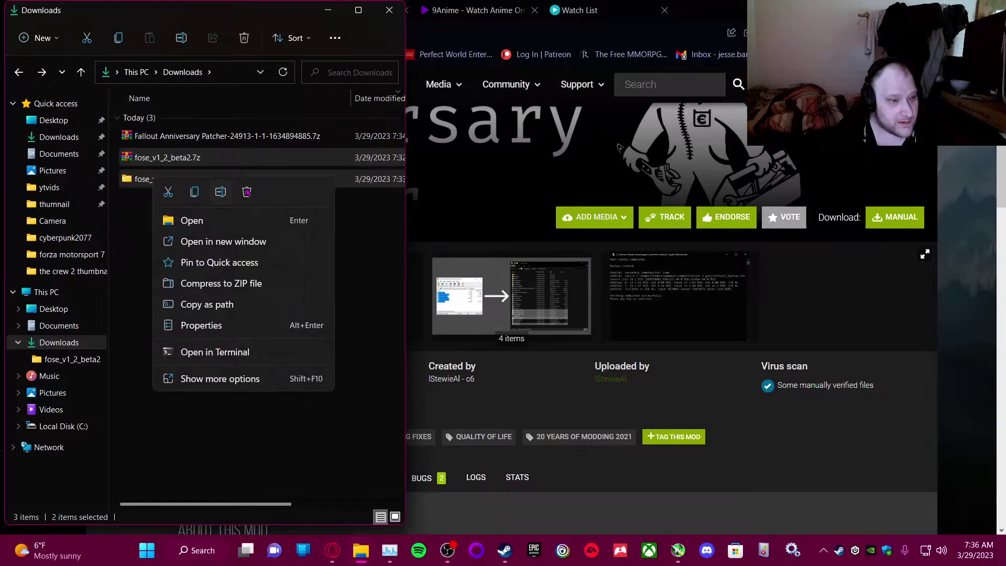
left_click(247, 192)
Extract the Fallout Anniversary Patcher archive into Downloads with Extract Here.
right_click(228, 139)
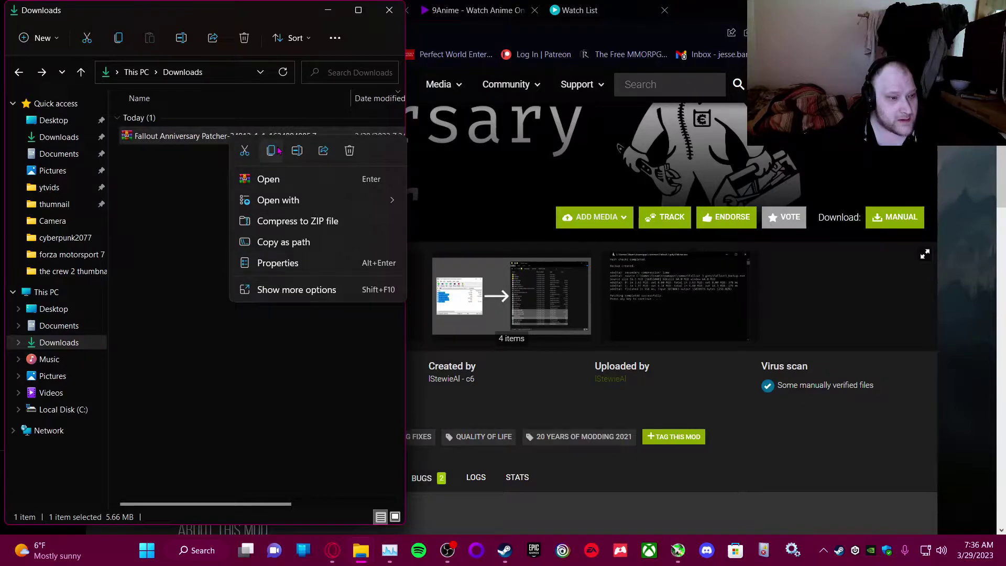
left_click(283, 290)
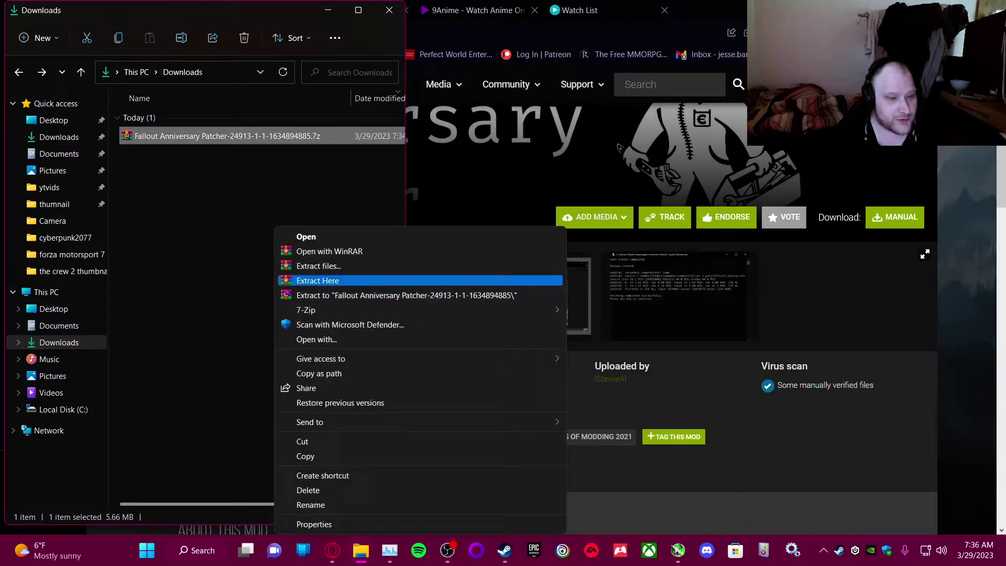
left_click(340, 284)
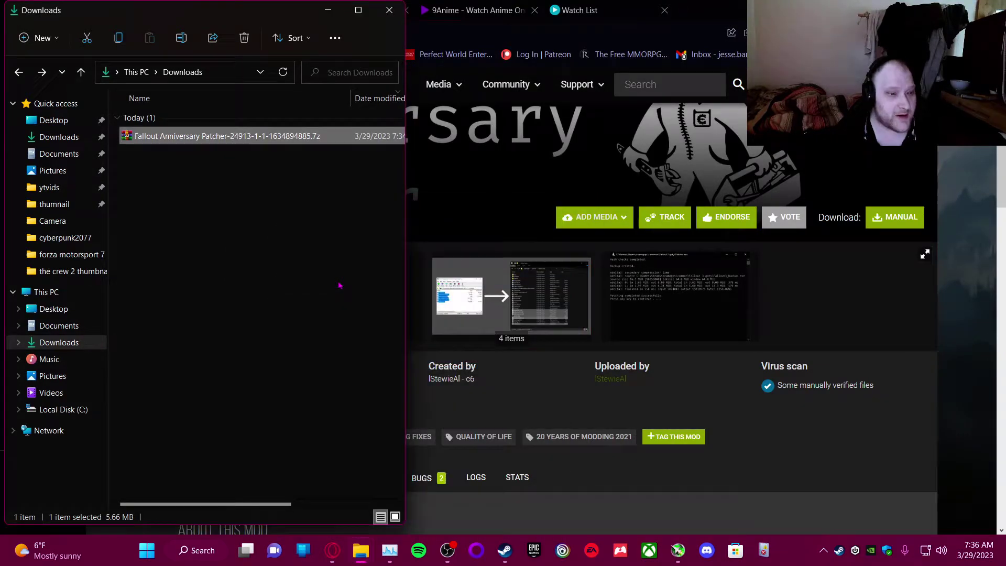
Copy the six extracted patcher files, including Patcher.exe, leaving the archive out.
left_click(255, 175)
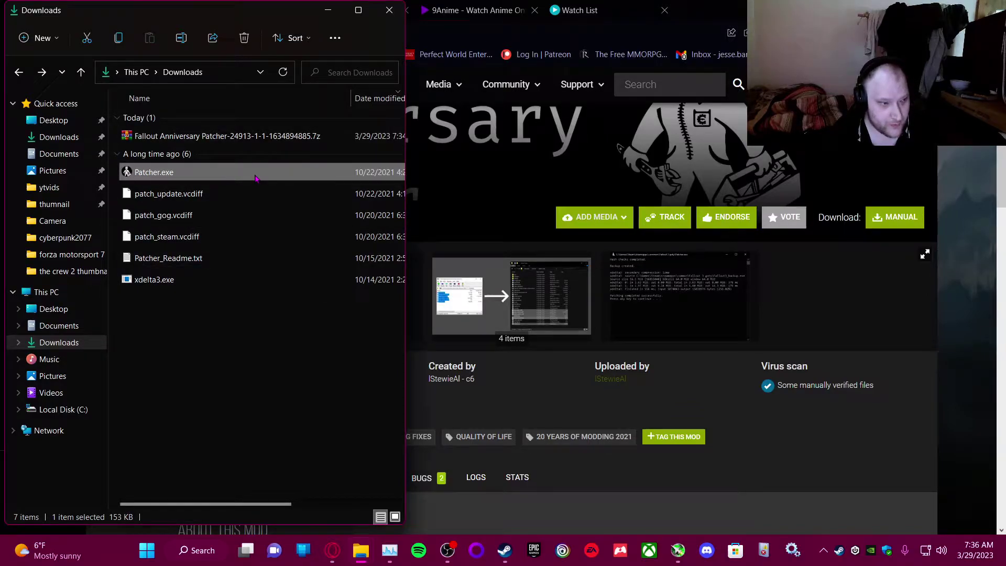
key("ctrl+a")
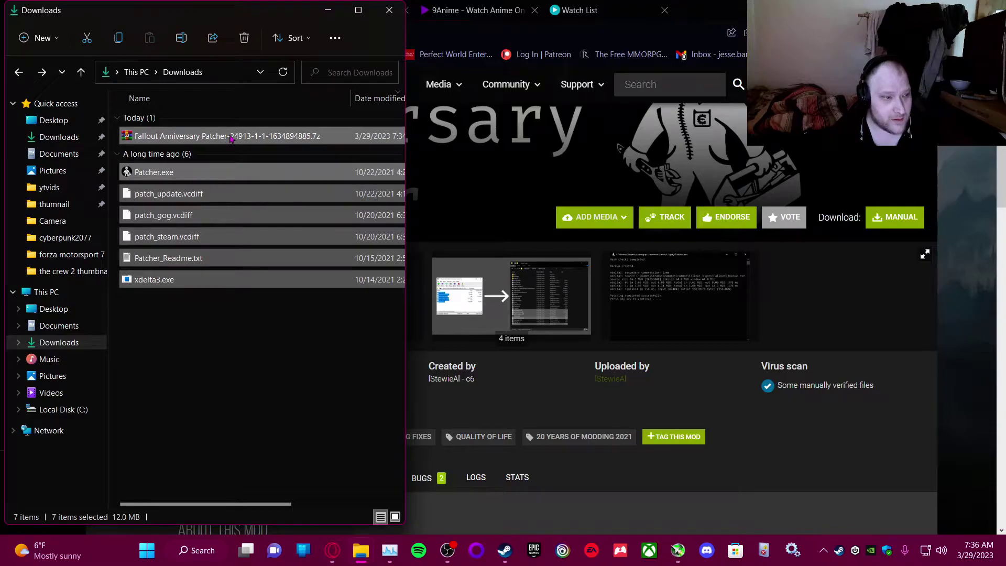
left_click(231, 138, "ctrl")
right_click(232, 178)
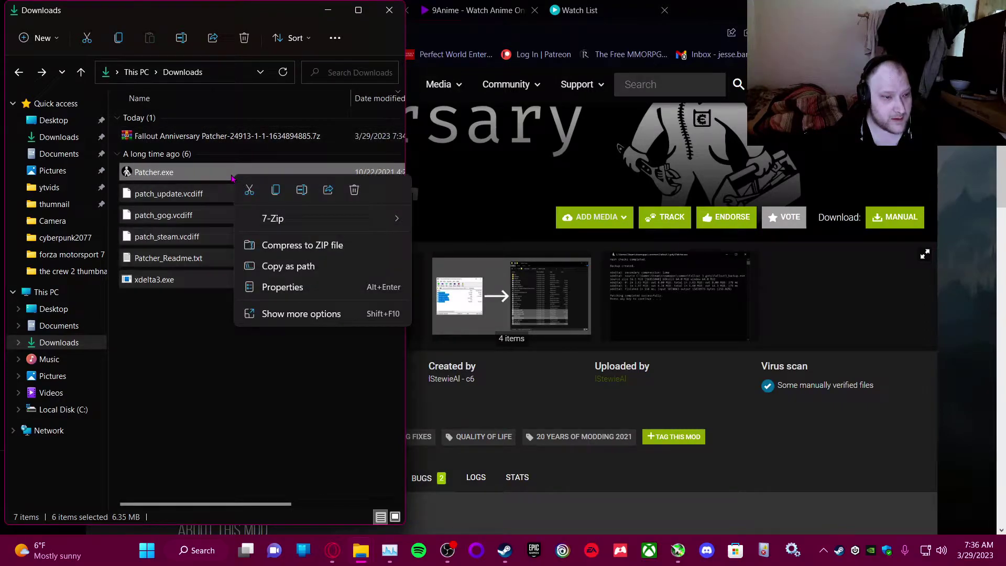
key("Escape")
Paste the six patcher files into the maximized Fallout 3 goty folder, replacing the existing copies.
mouse_move(362, 553)
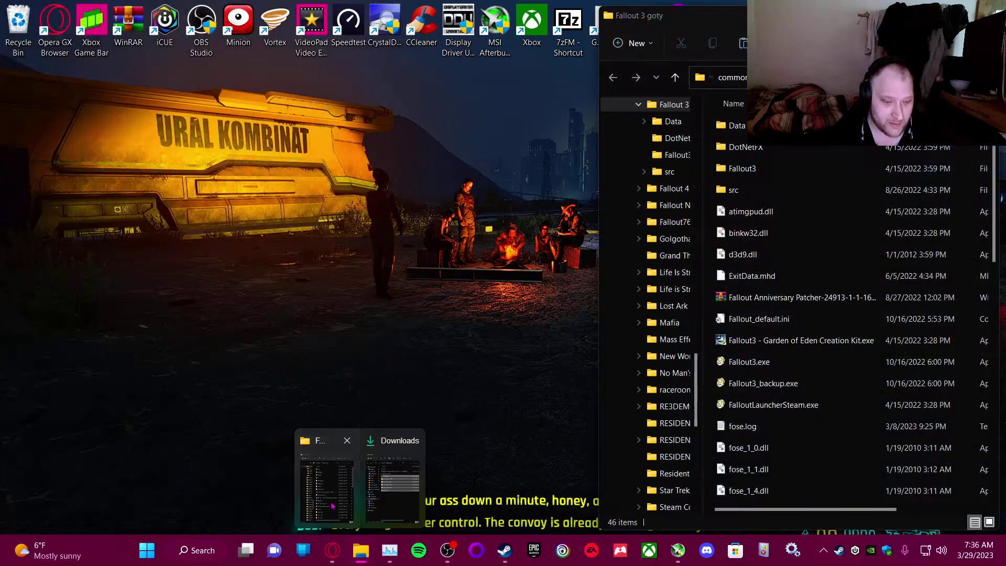
left_click(326, 487)
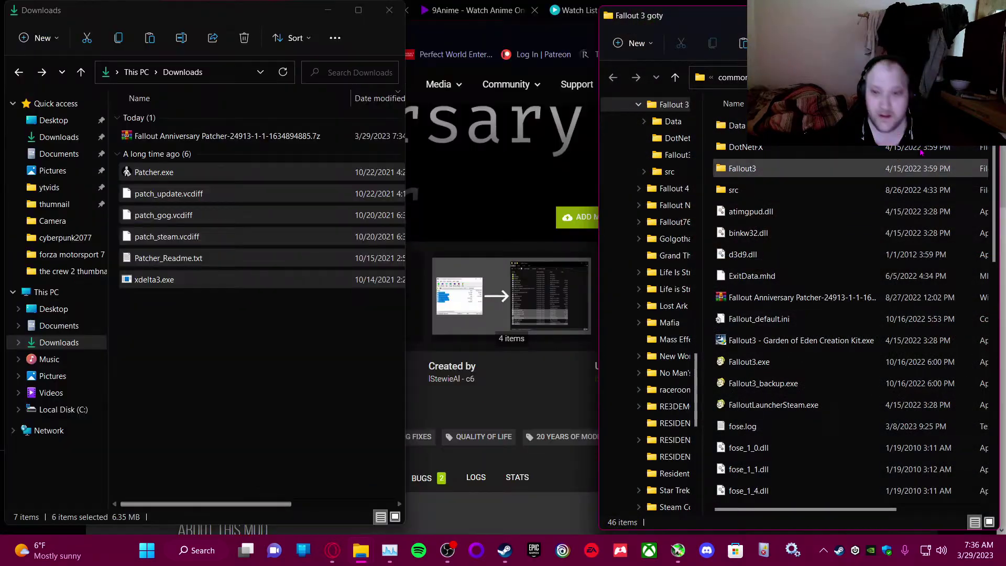
left_click(962, 13)
right_click(686, 221)
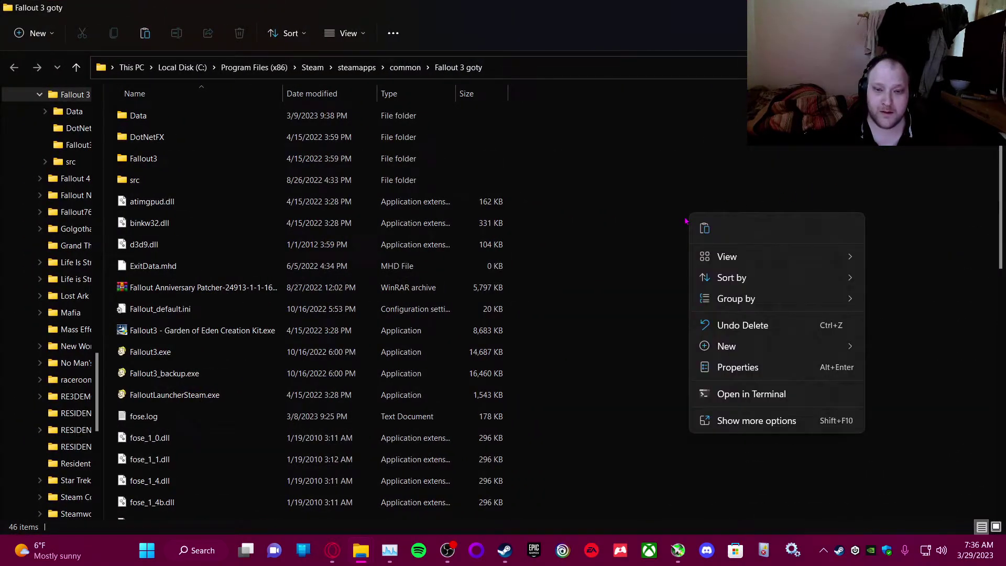
left_click(704, 229)
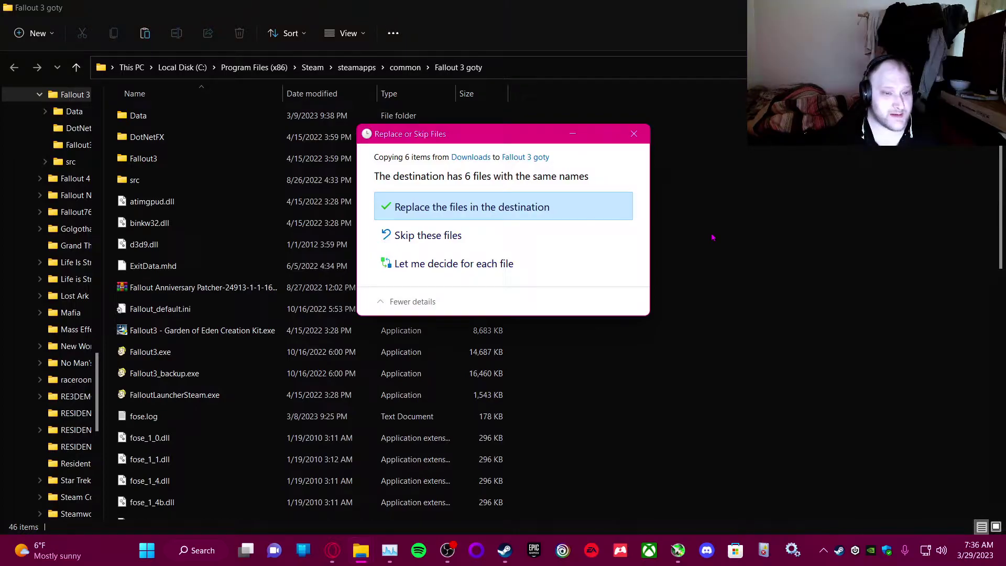
left_click(534, 207)
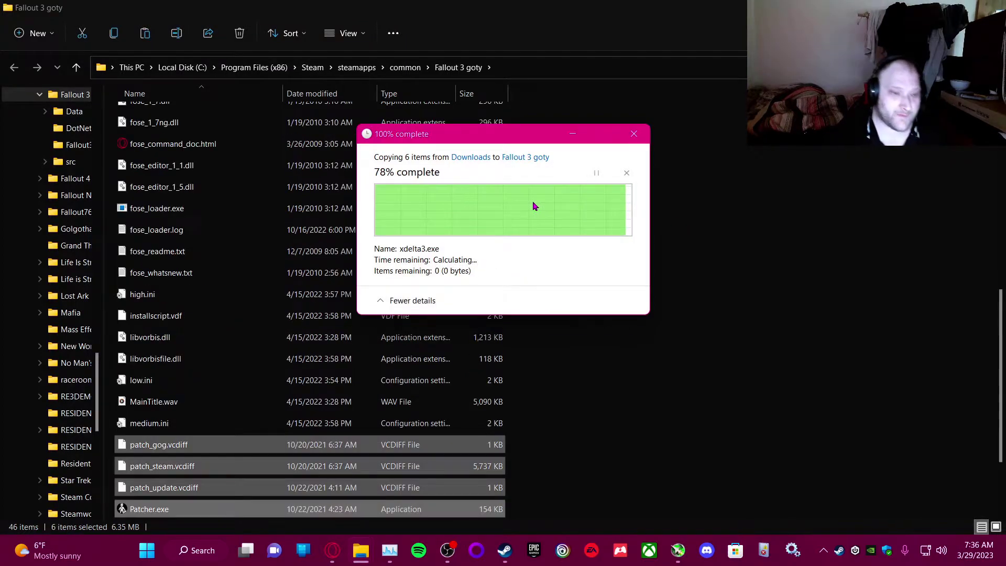
left_click(656, 258)
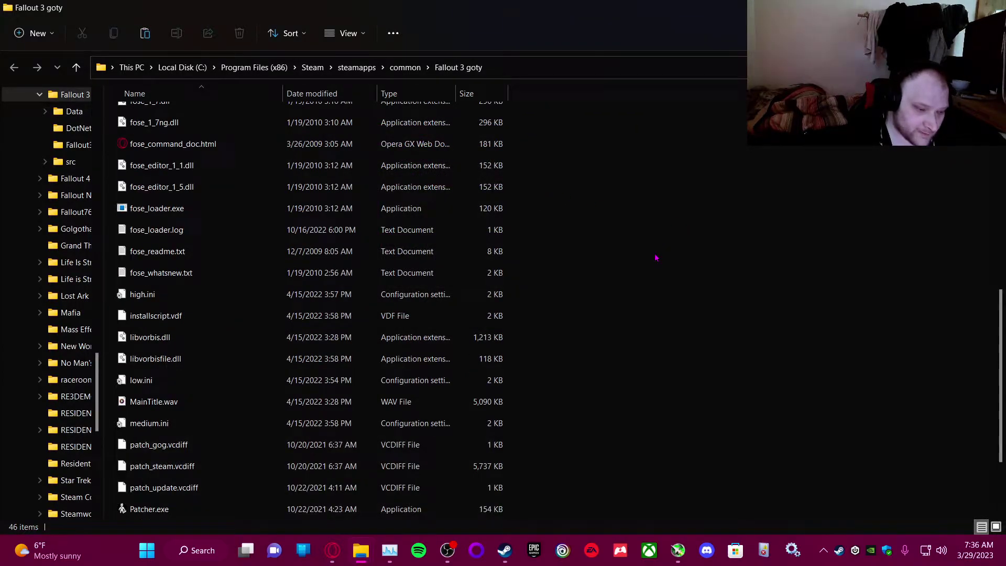
Run Patcher.exe, which reports the game is already patched, and close its console.
scroll(275, 275, "down", 2)
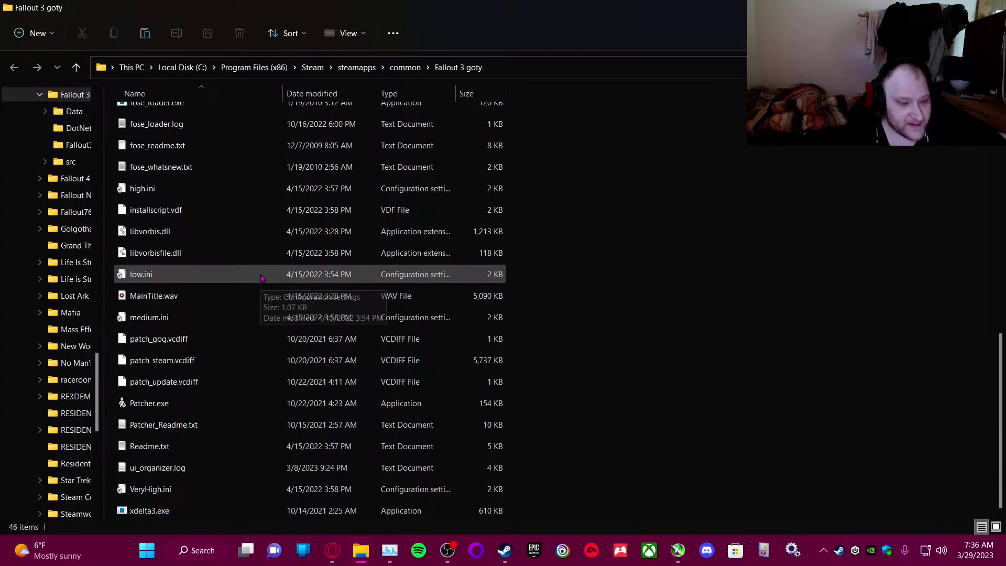
double_click(205, 410)
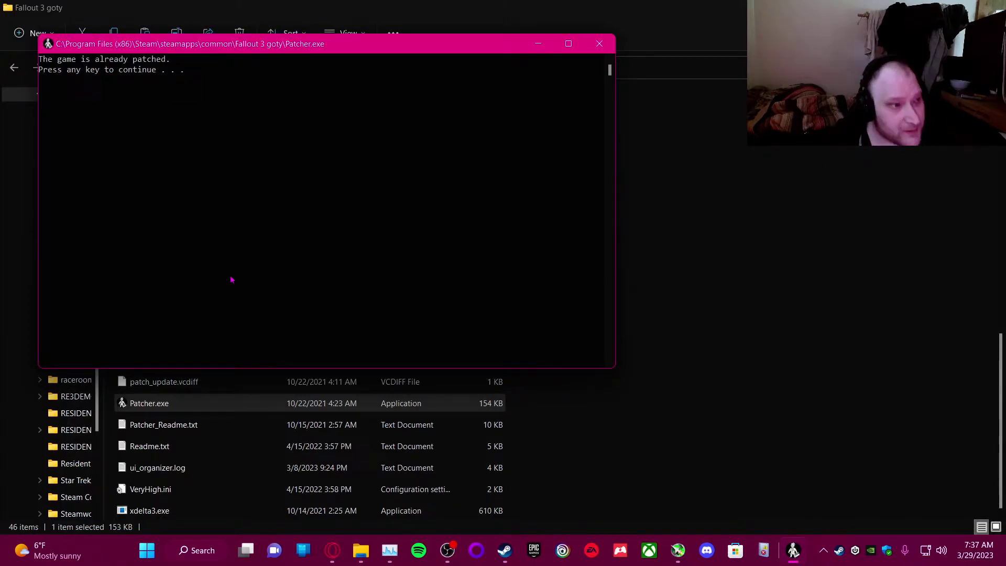
key("Return")
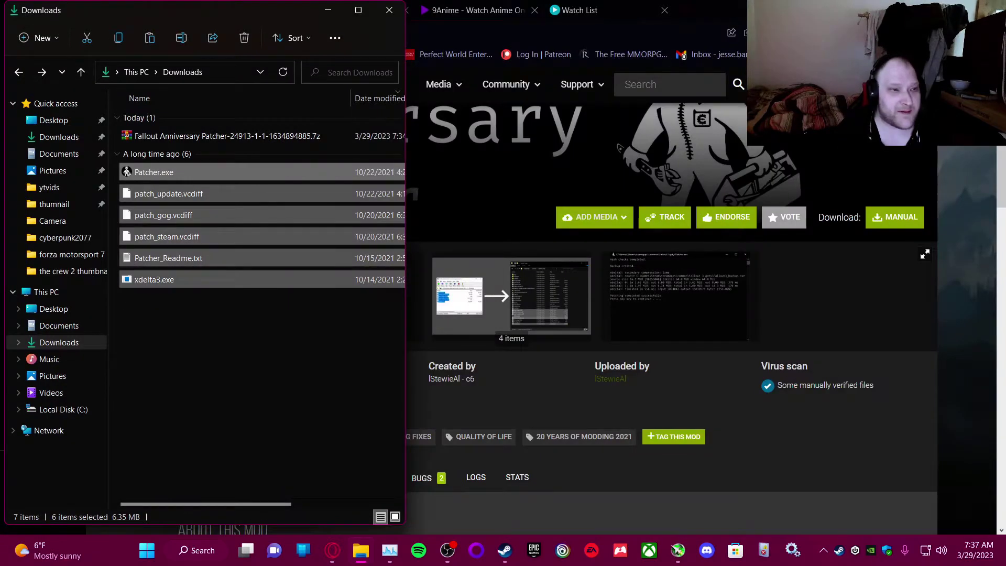
Return to the YouTube script extender tutorial and scroll to the LOOT link in its description.
left_click(716, 12)
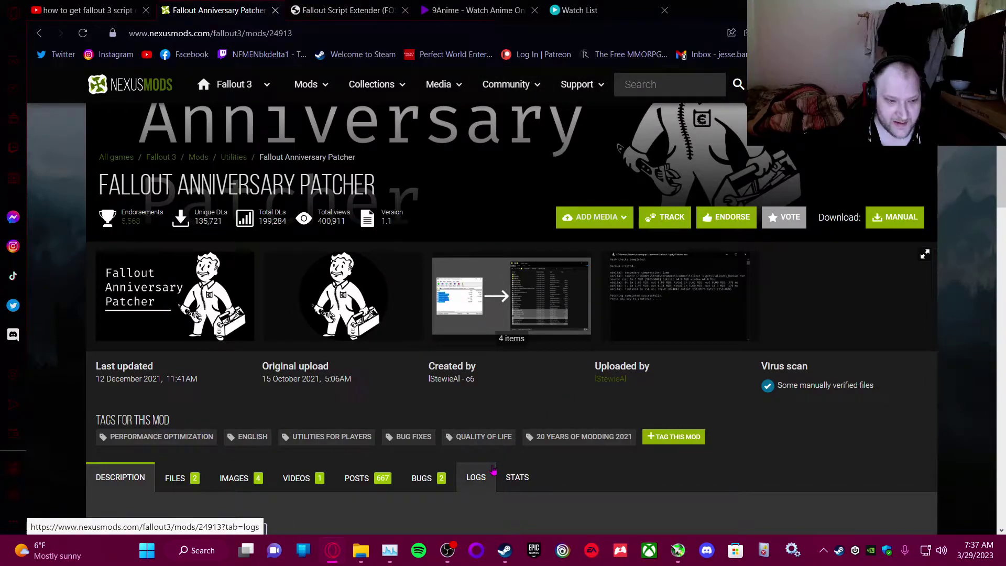
mouse_move(447, 551)
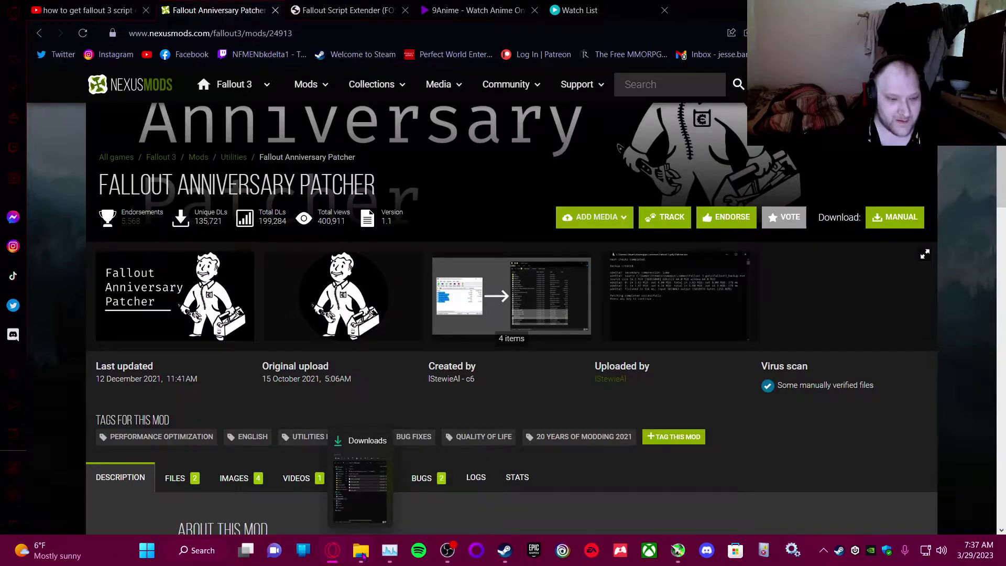
left_click(84, 10)
scroll(190, 108, "down", 3)
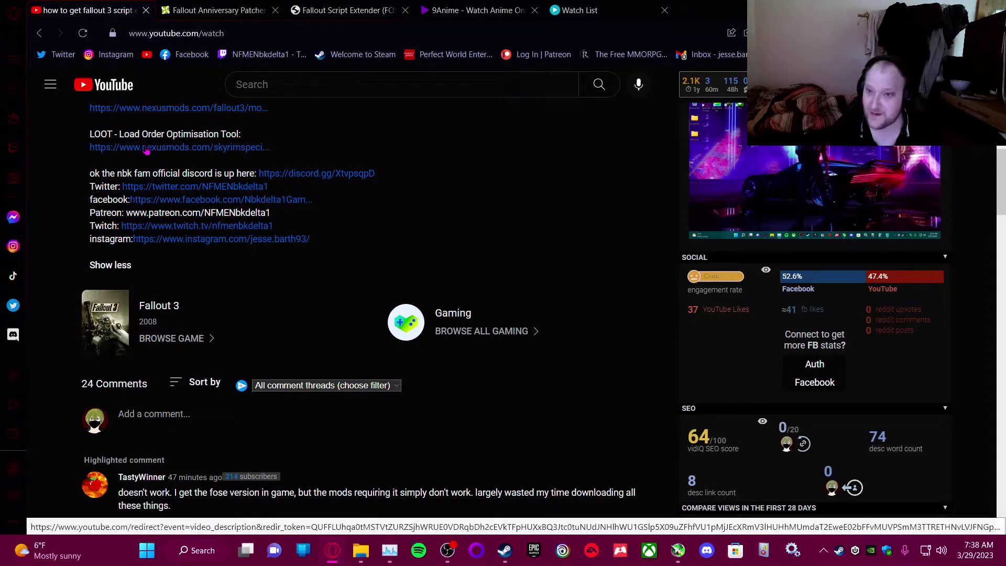
Alt+Tab past the browser and Steam to reach LOOT, showing the Fallout 4 load order.
key("alt+Tab")
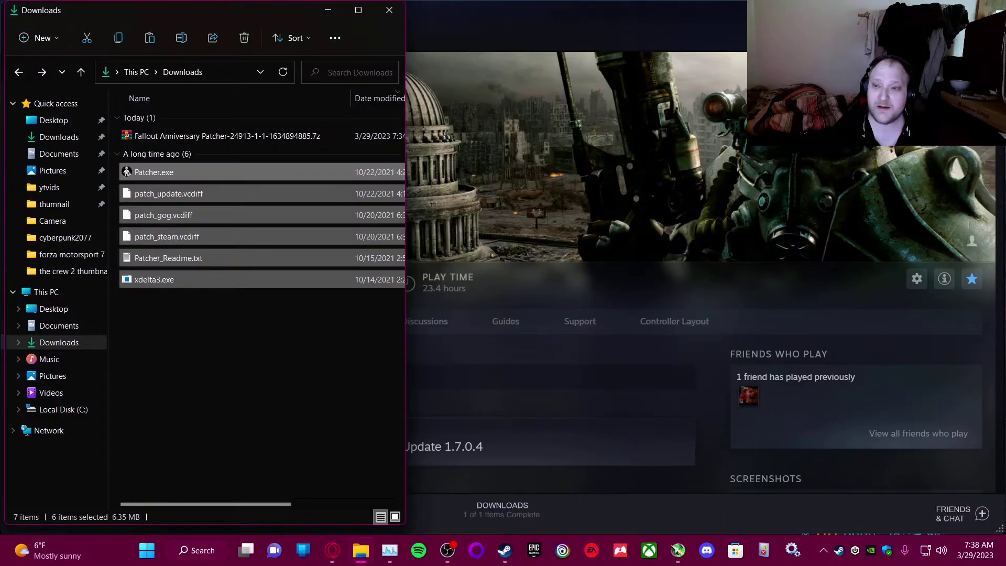
key("alt+Tab")
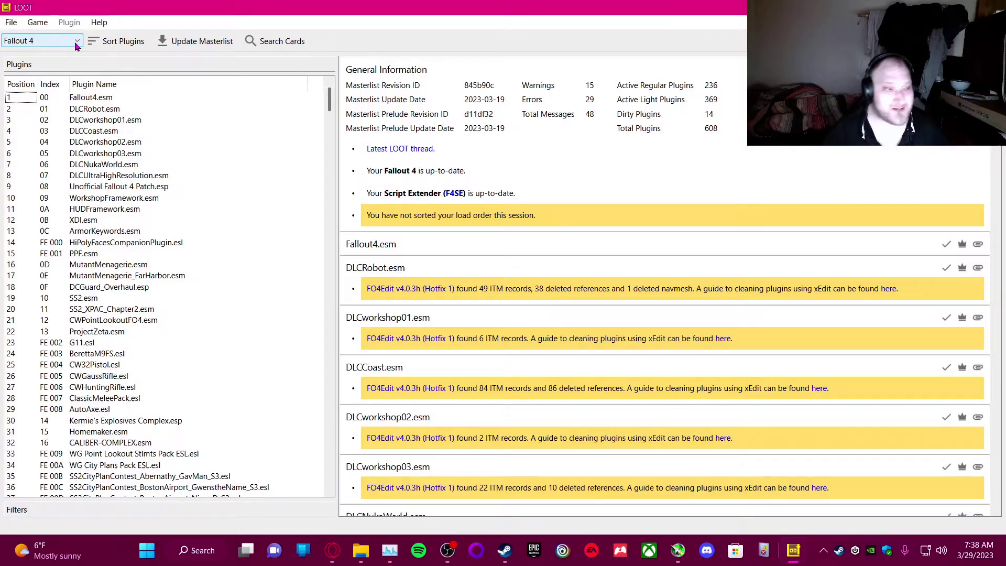
Switch LOOT to Fallout 3 and sort its plugins, acknowledging that nothing changed.
left_click(76, 41)
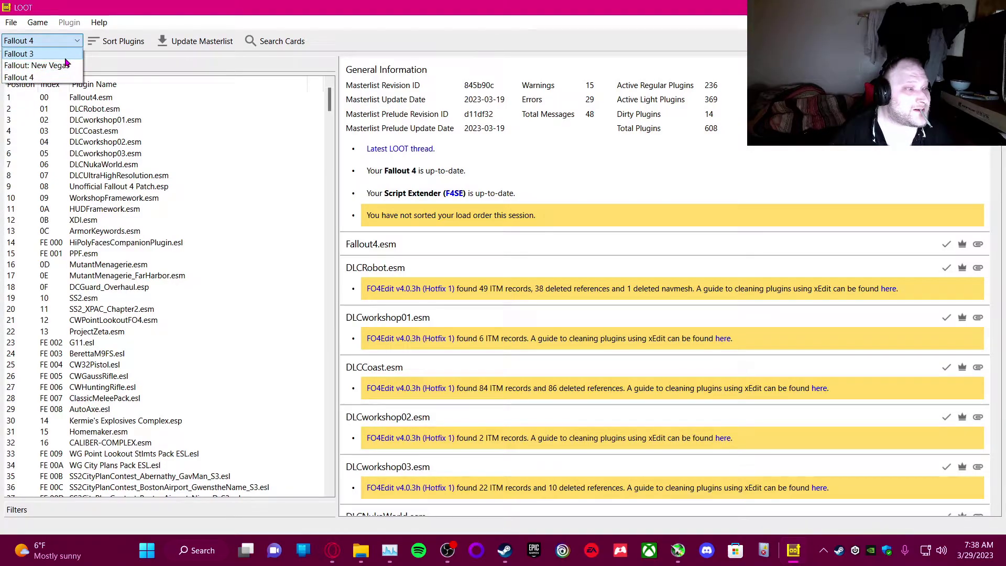
left_click(65, 52)
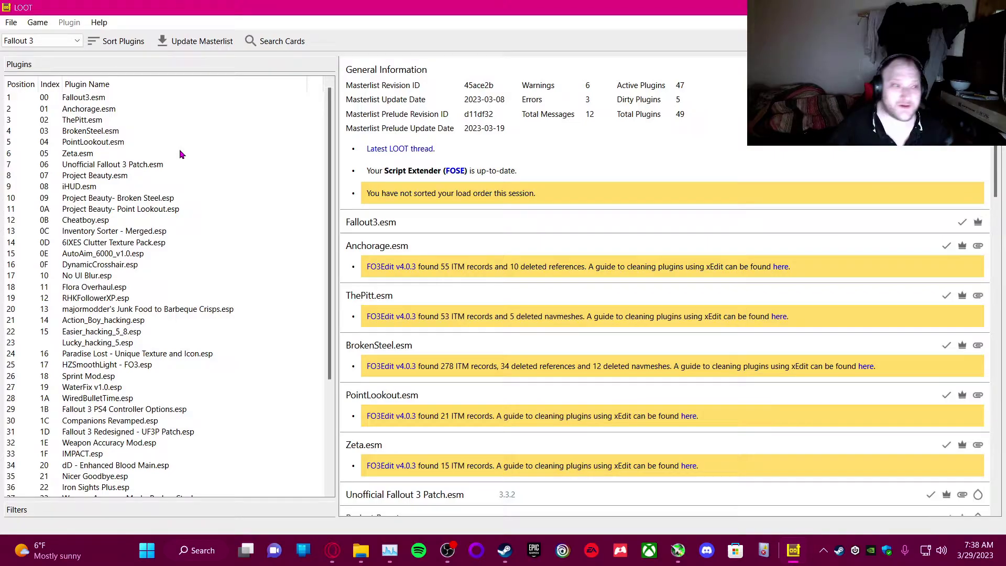
left_click(131, 44)
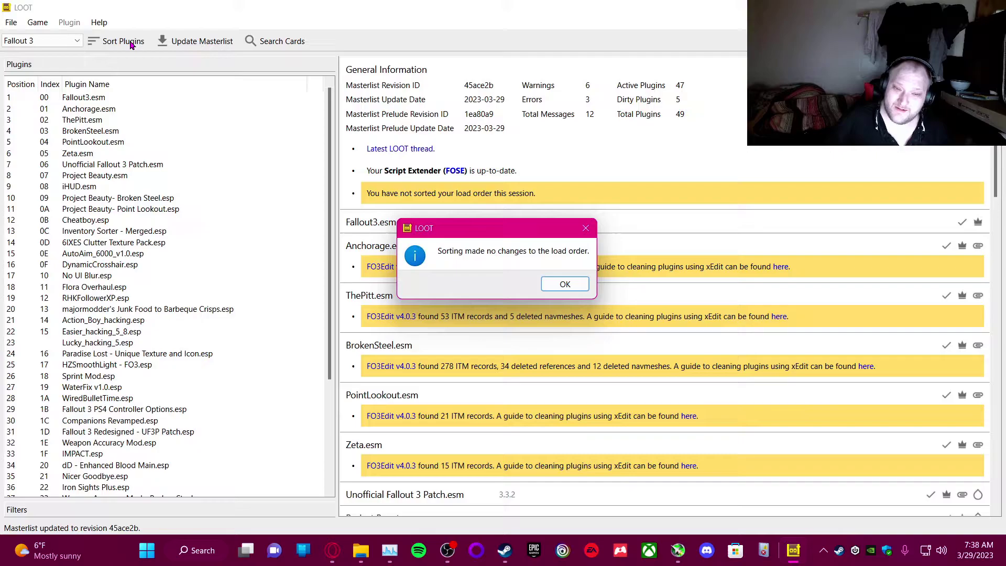
left_click(556, 282)
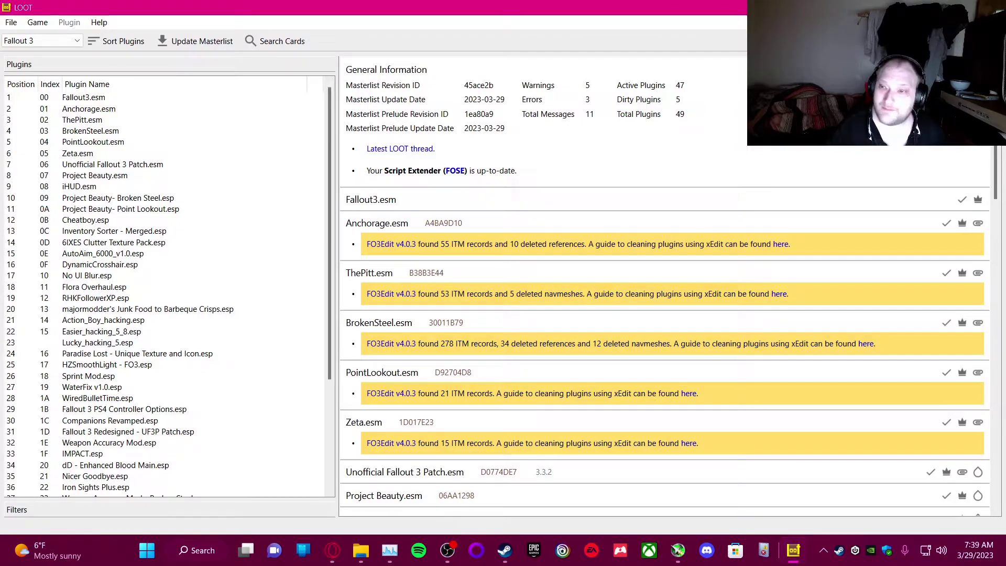
Close LOOT and the Downloads window, then launch Fallout 3 GOTY from the my games1 folder.
key("alt+F4")
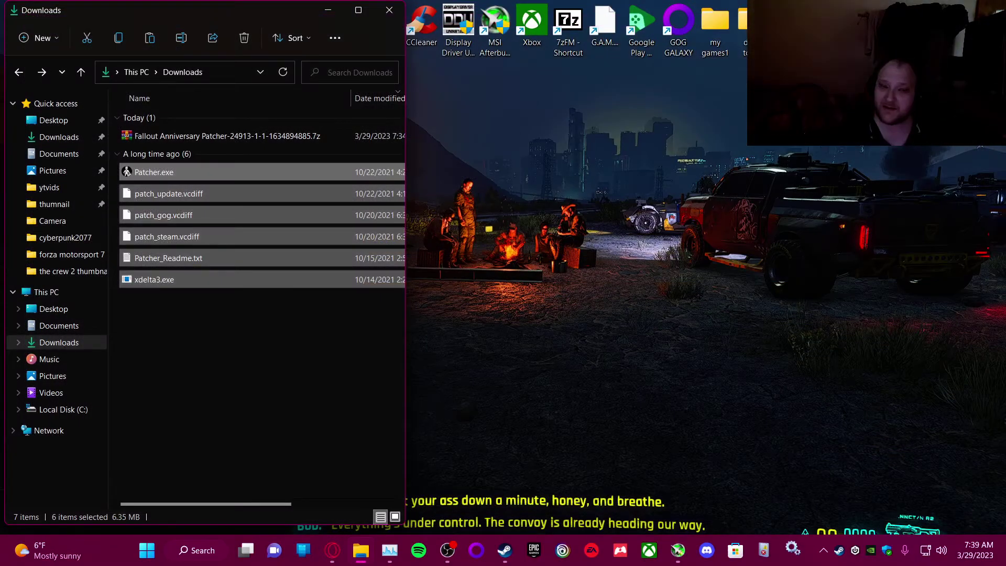
key("alt+F4")
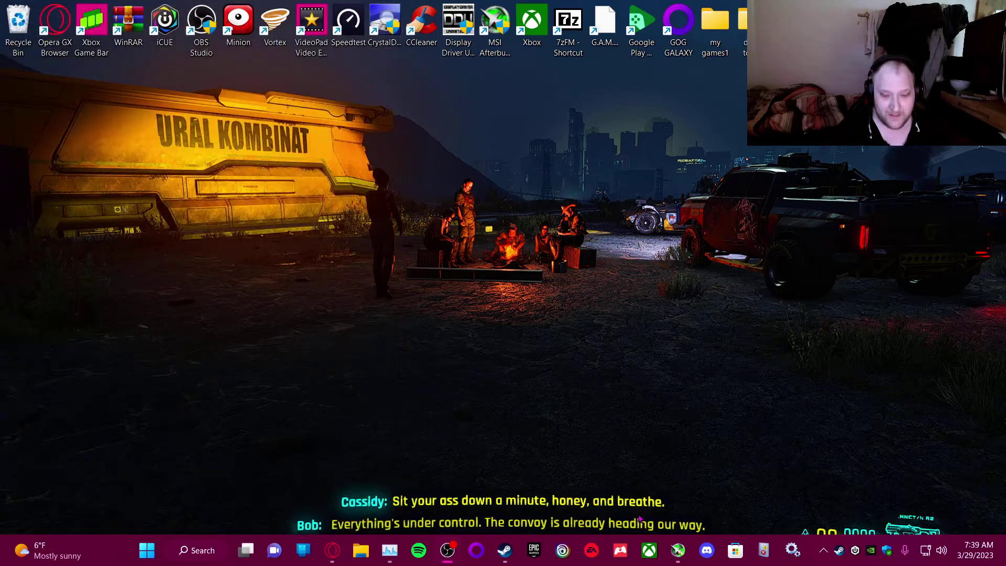
mouse_move(447, 550)
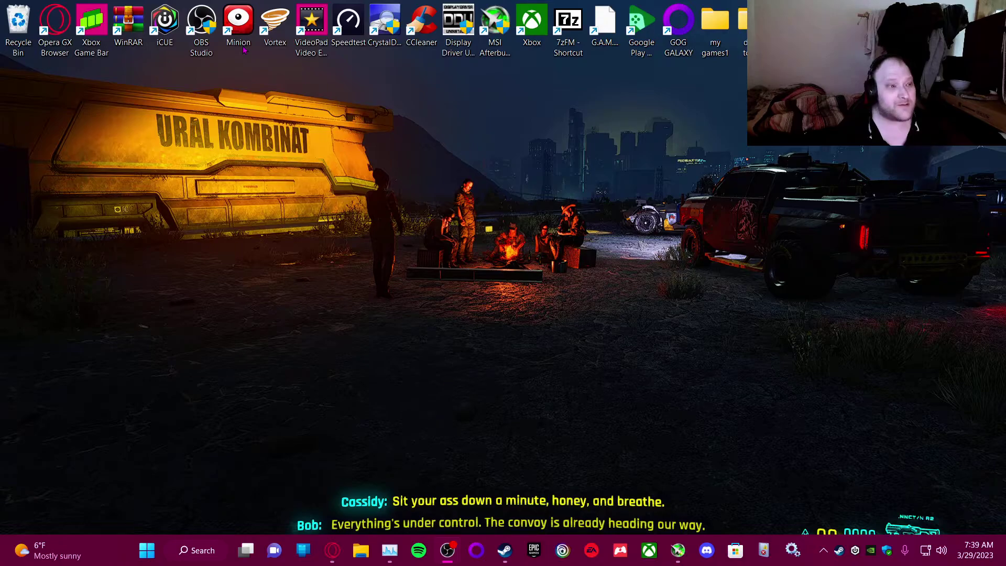
double_click(726, 30)
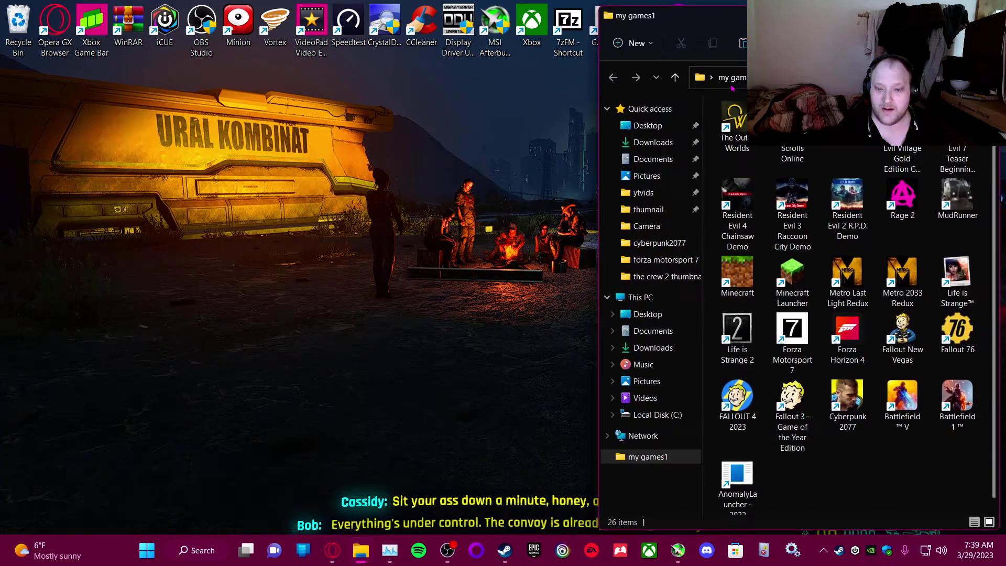
double_click(791, 403)
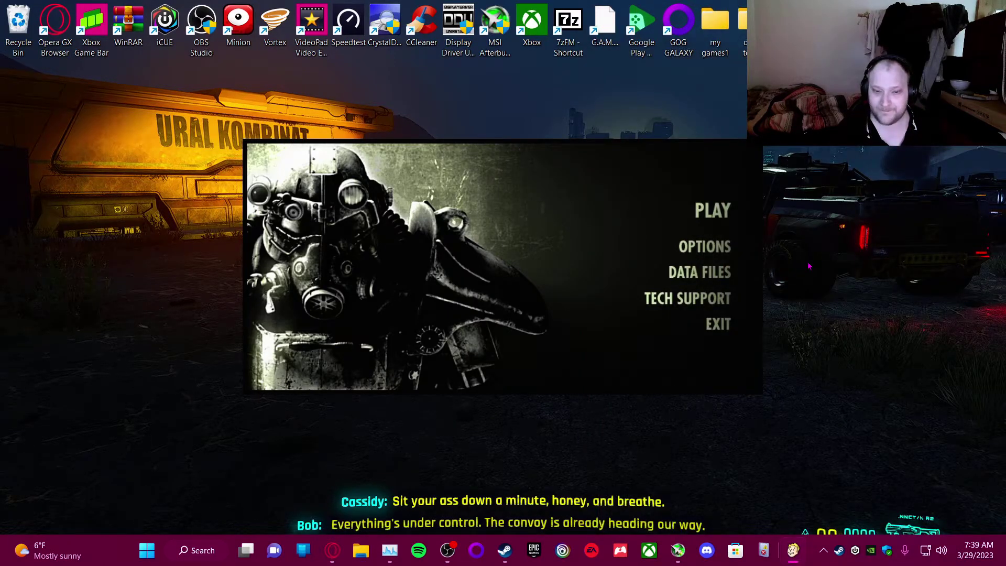
Inspect the launcher's resolution and NVIDIA GeForce 7900 GS adapter options, keep 800x450, cancel and exit.
left_click(705, 246)
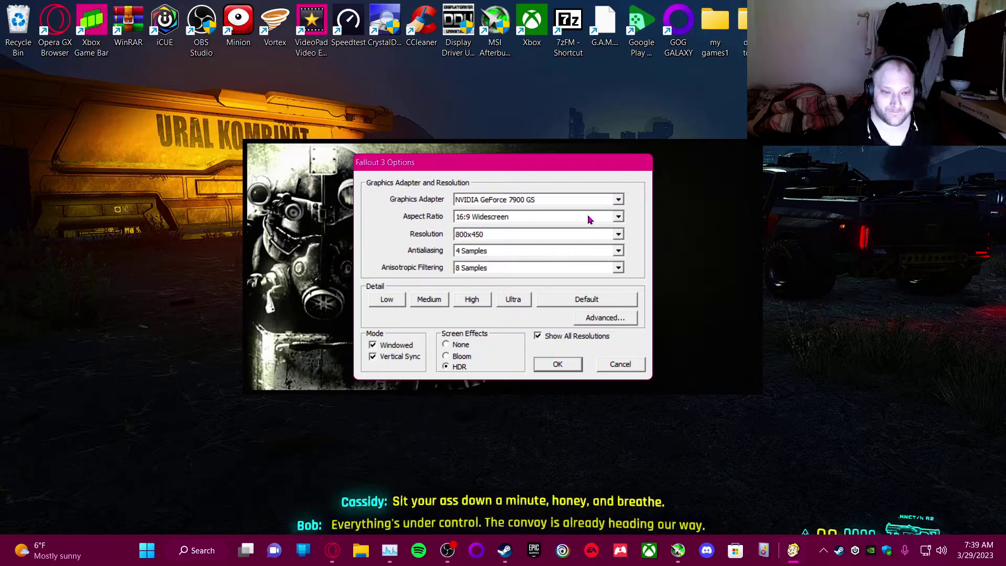
left_click(617, 236)
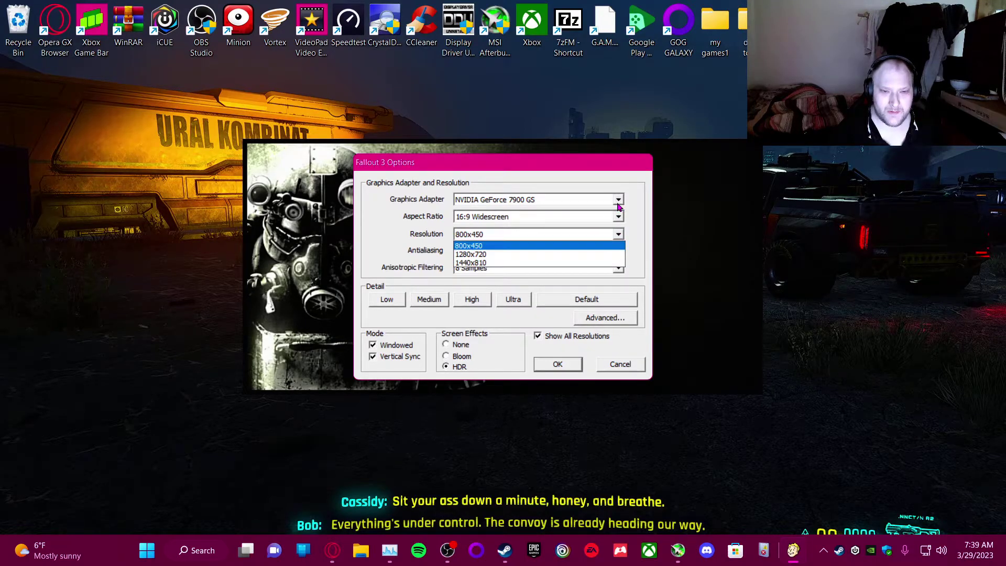
left_click(618, 201)
left_click(620, 199)
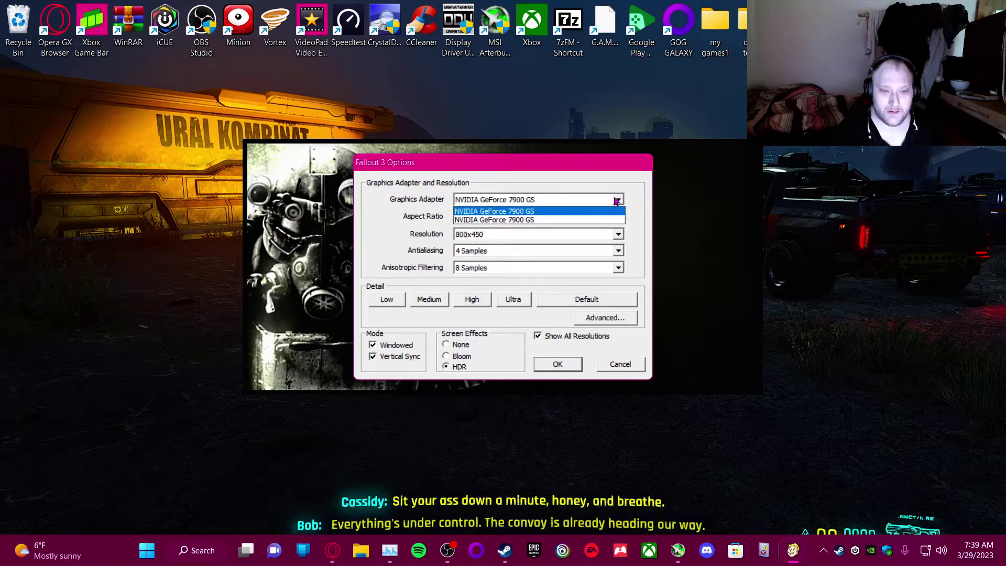
left_click(617, 201)
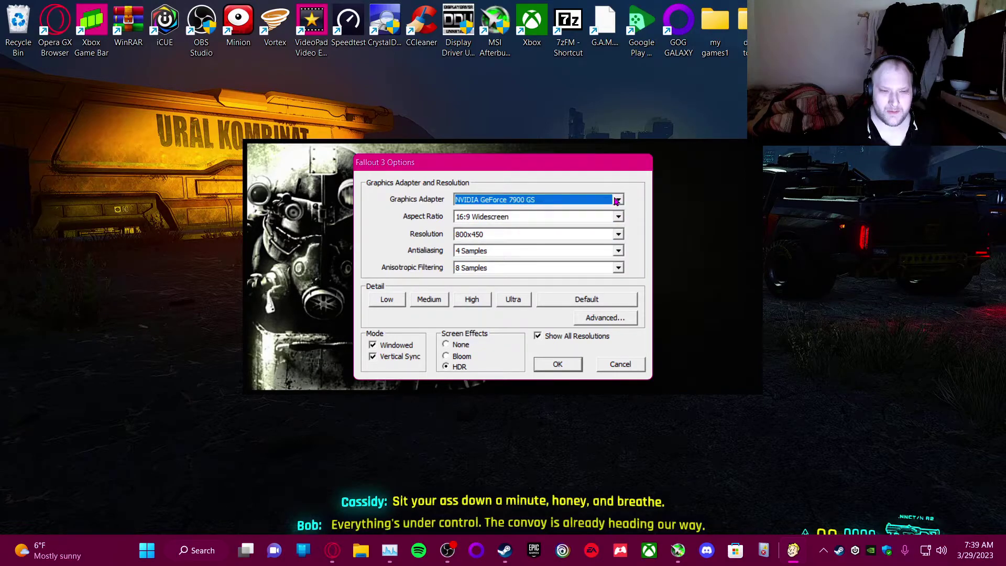
left_click(571, 237)
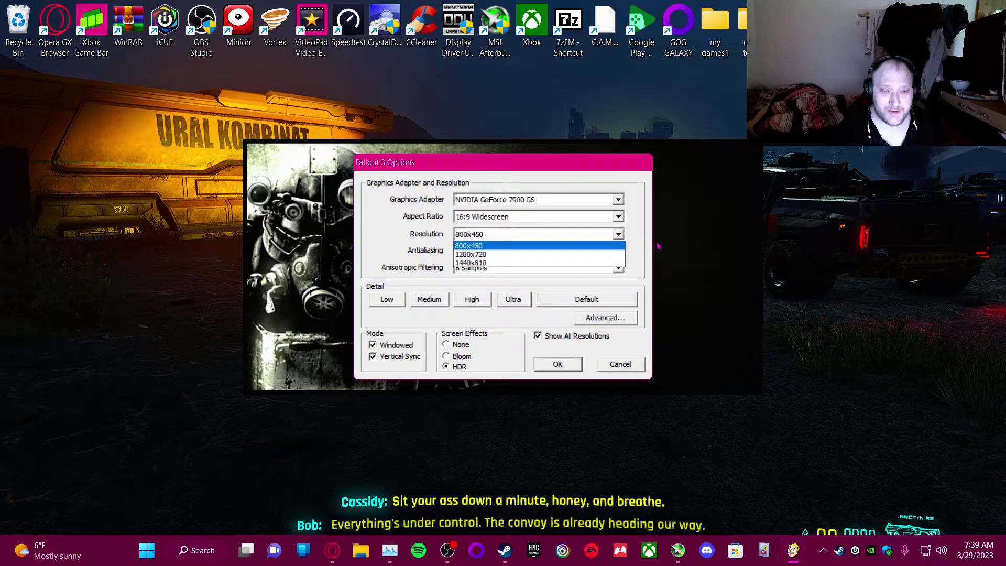
left_click(688, 254)
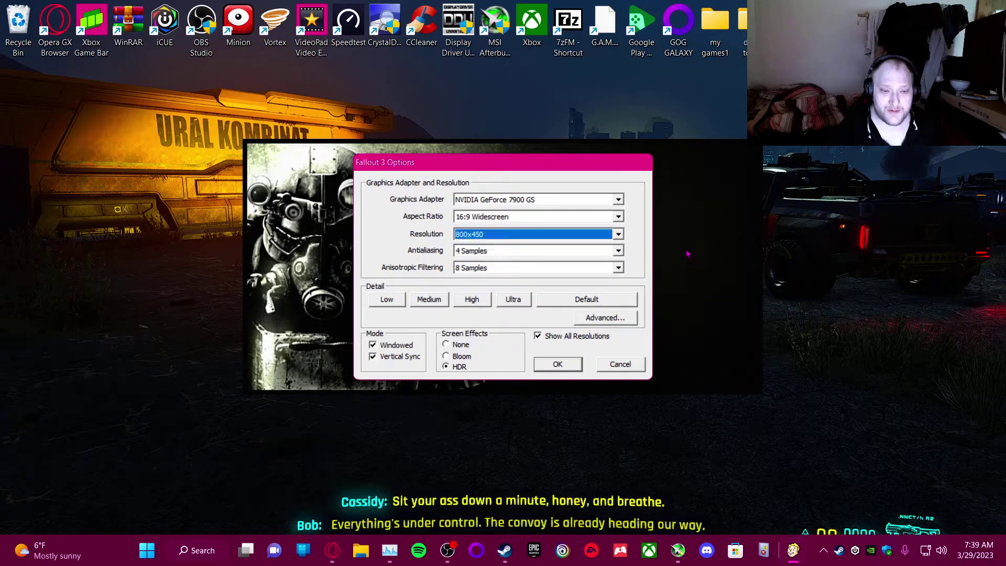
left_click(635, 365)
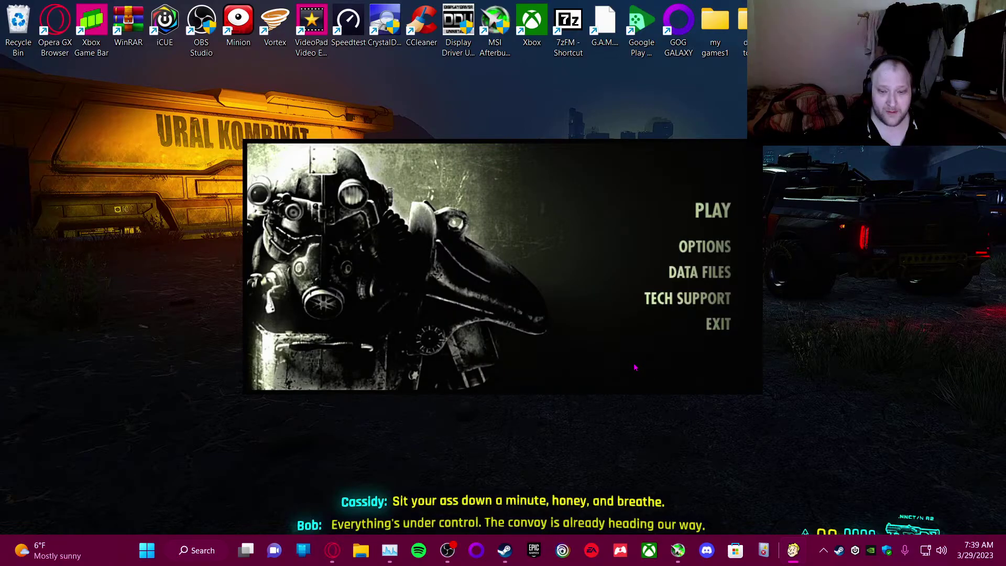
left_click(717, 335)
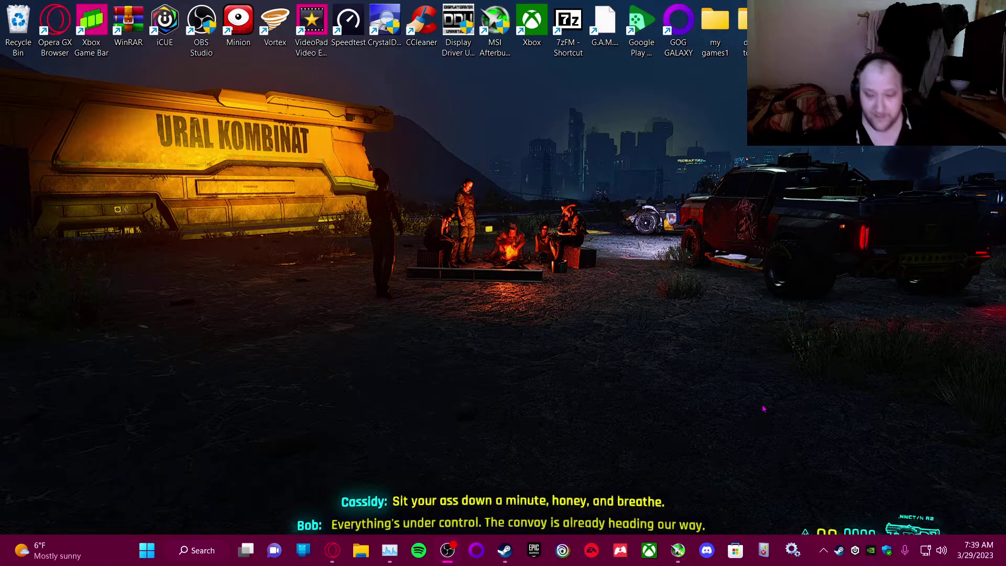
Apply GeForce Experience custom optimization to Fallout 3 at 1920x1080, then close the app.
right_click(871, 550)
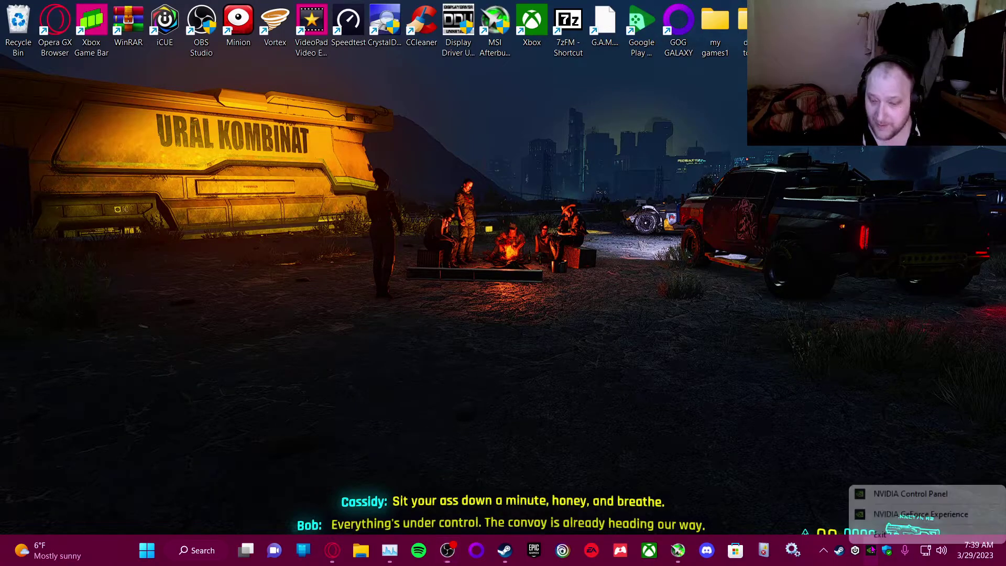
left_click(894, 515)
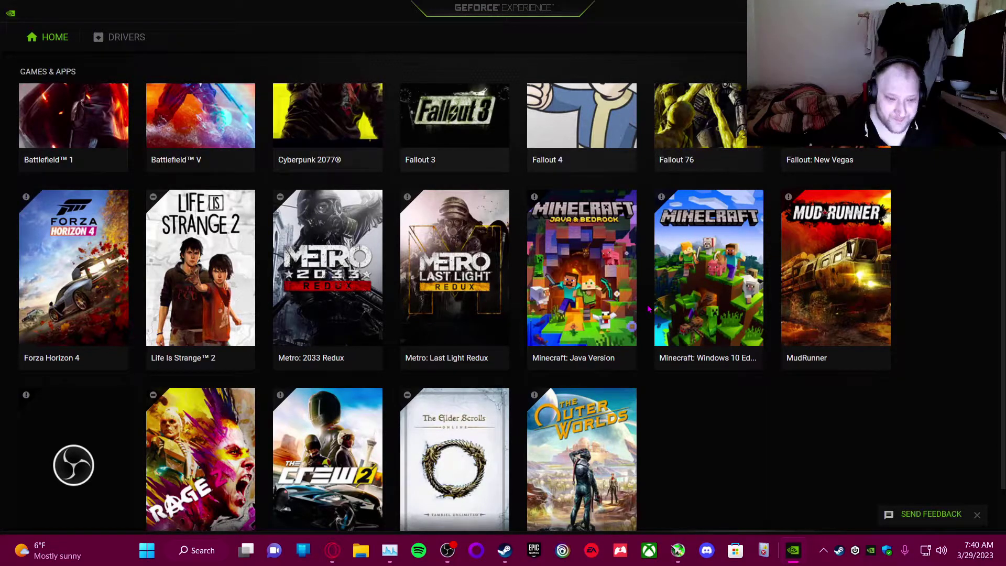
scroll(655, 262, "up", 2)
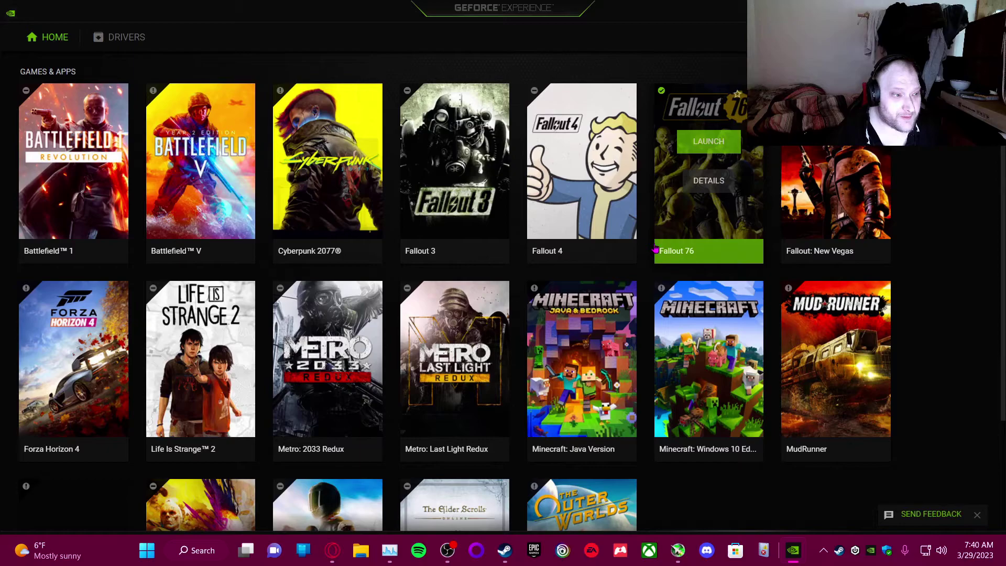
left_click(484, 223)
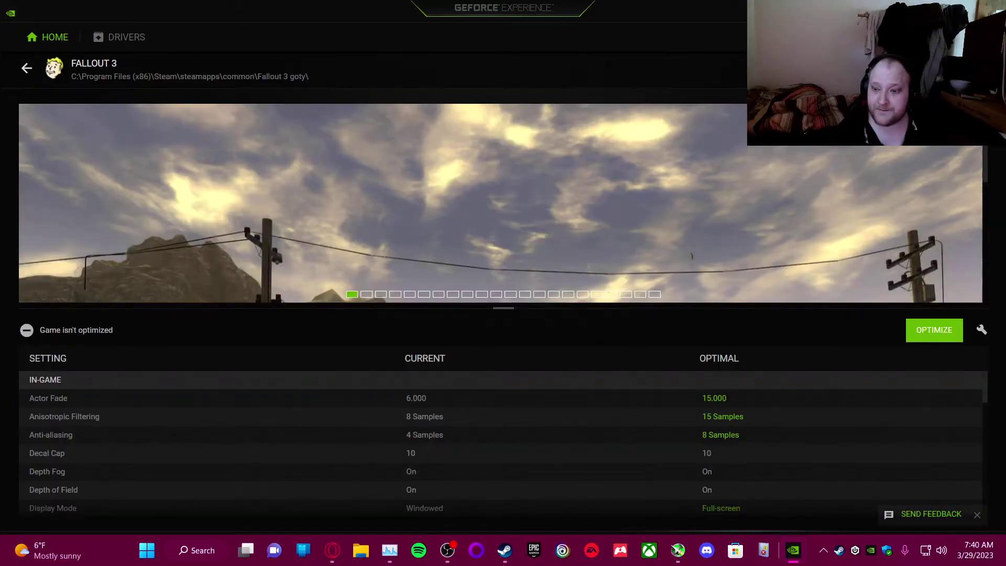
left_click(984, 332)
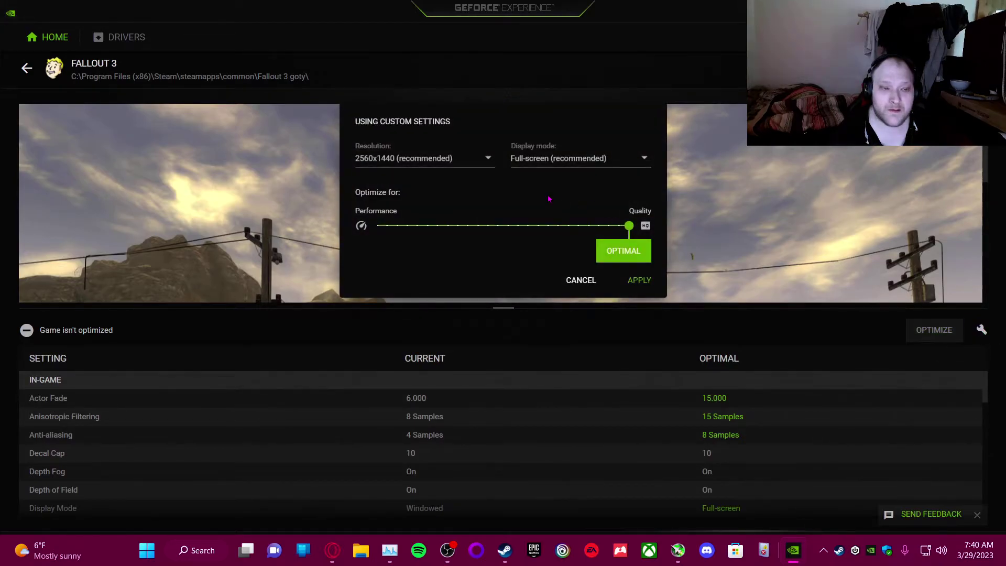
left_click(474, 162)
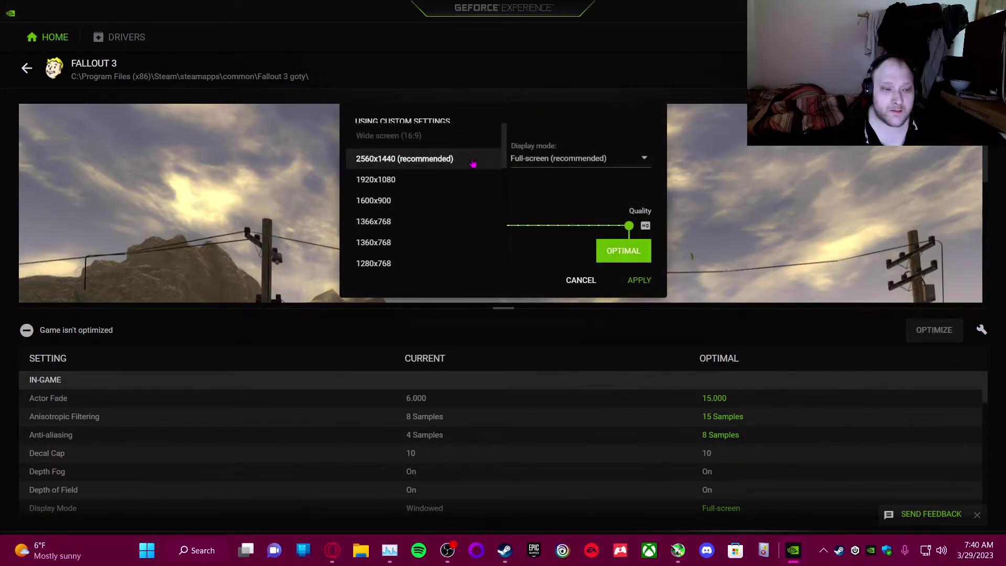
left_click(452, 180)
left_click(639, 279)
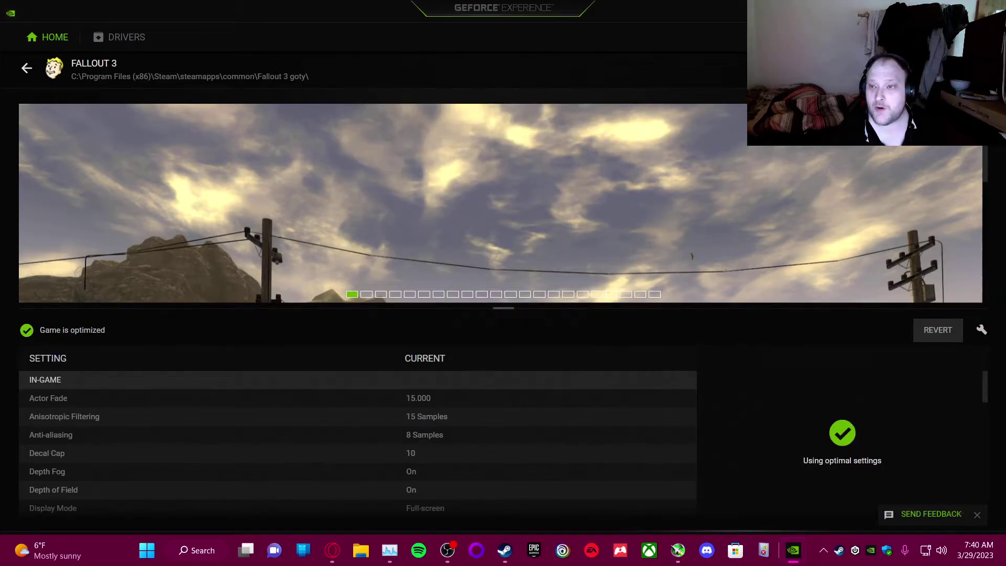
key("alt+F4")
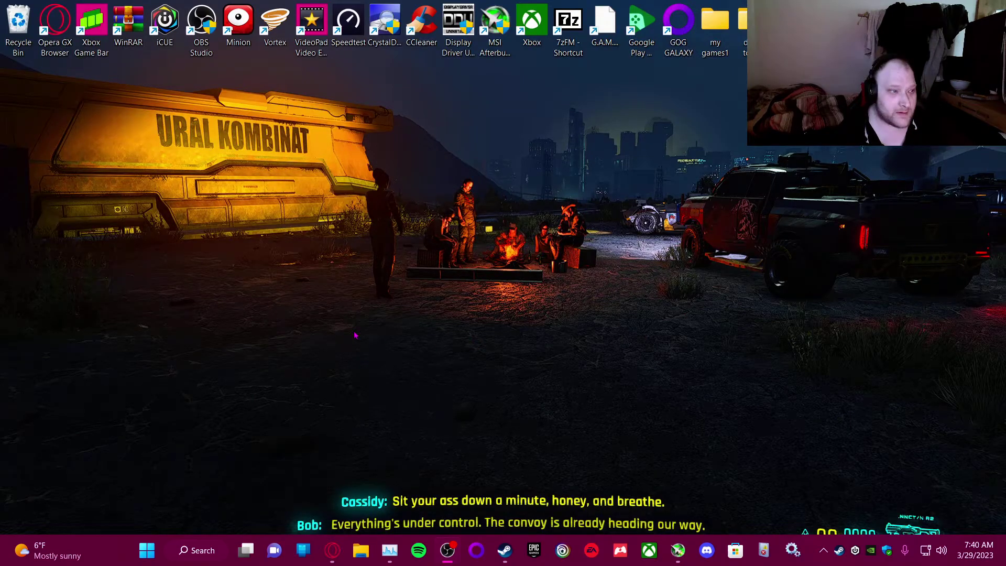
Launch Fallout 3 Game of the Year Edition from the my games1 folder.
double_click(724, 29)
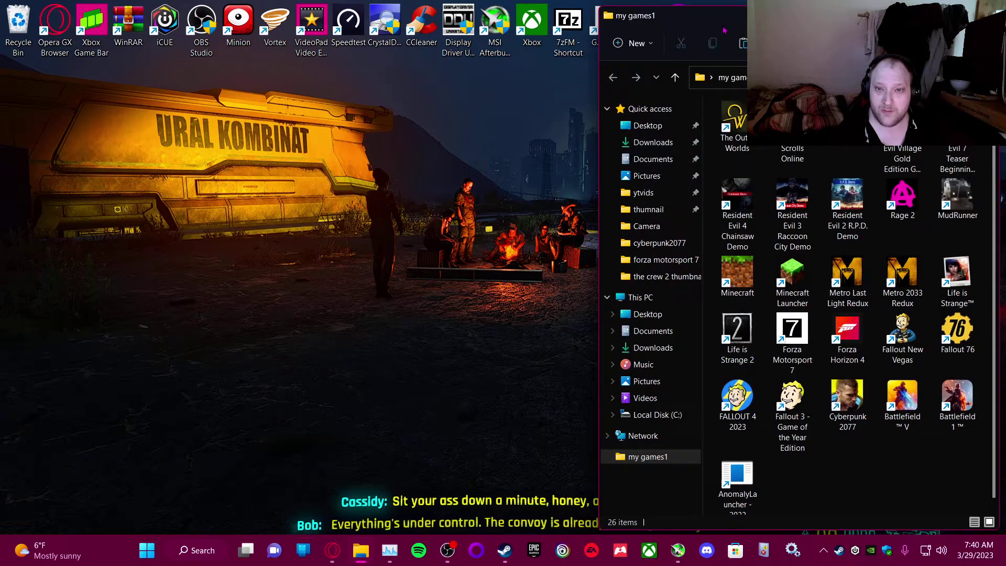
left_click(804, 403)
double_click(803, 403)
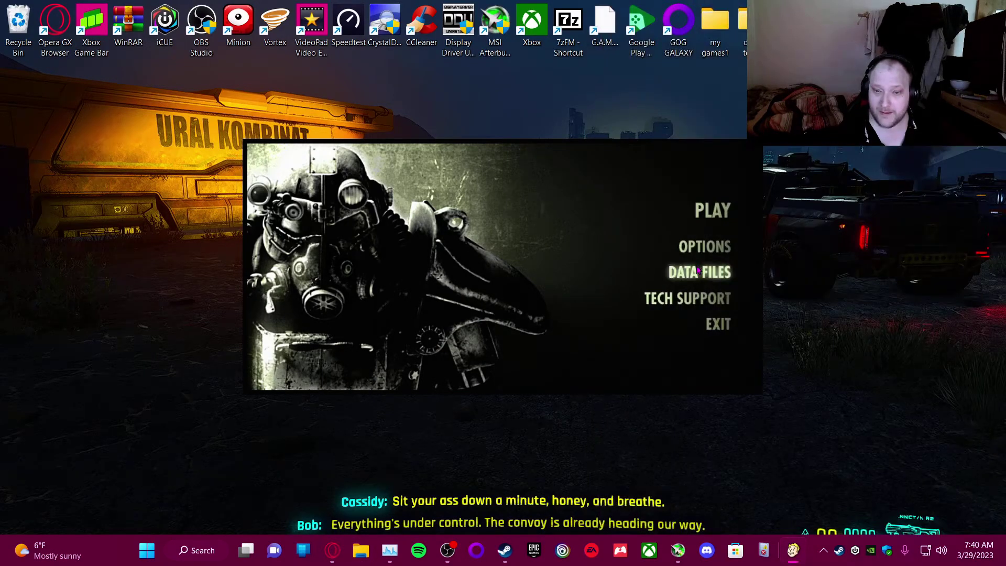
Save the High quality graphics preset at 1920x1080, keeping the current graphics adapter.
left_click(703, 247)
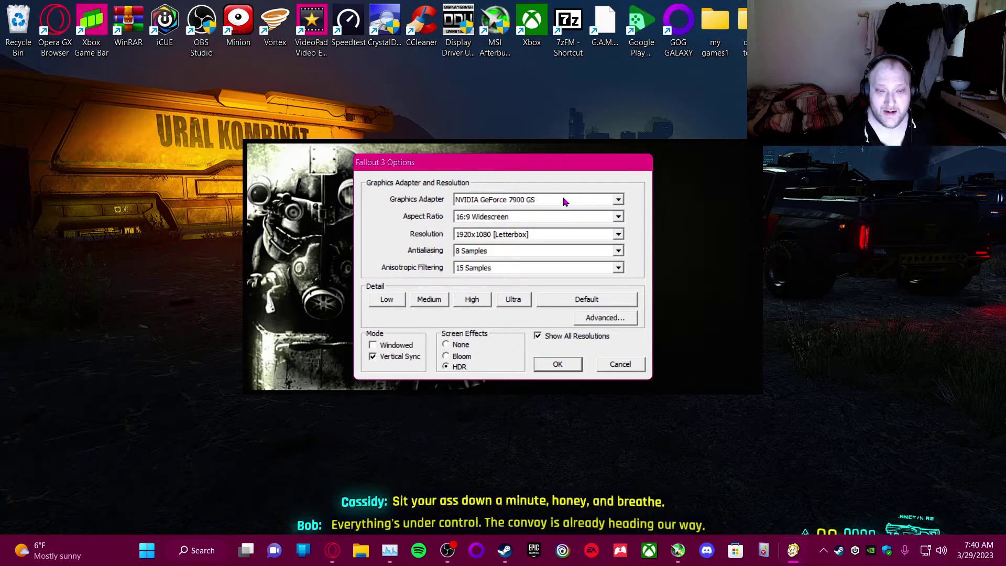
left_click(618, 201)
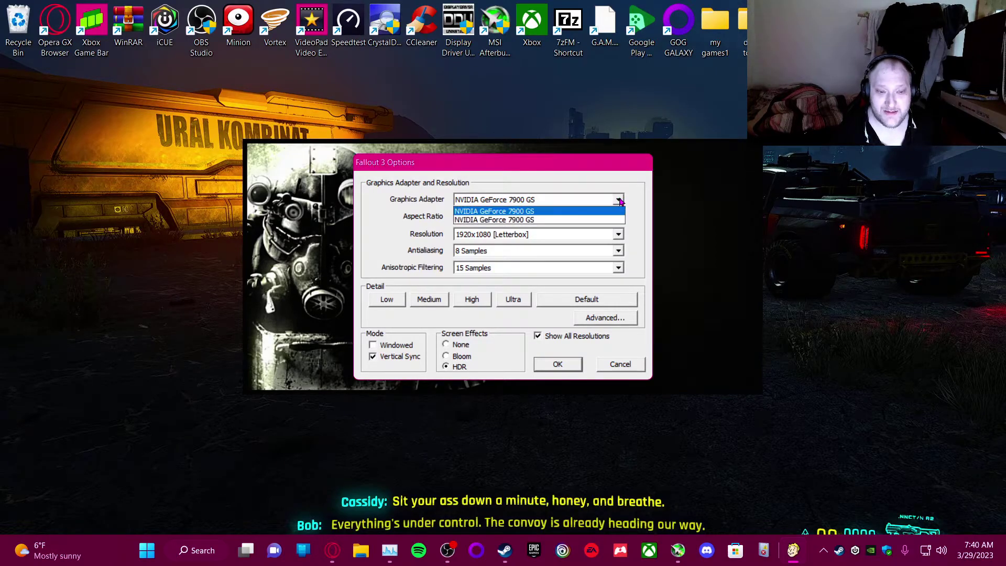
left_click(620, 201)
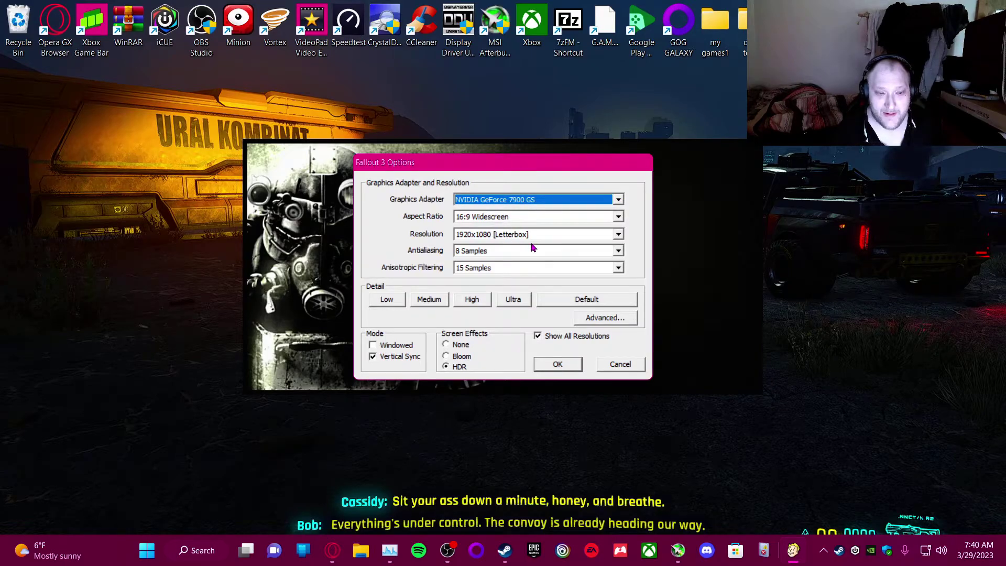
left_click(470, 302)
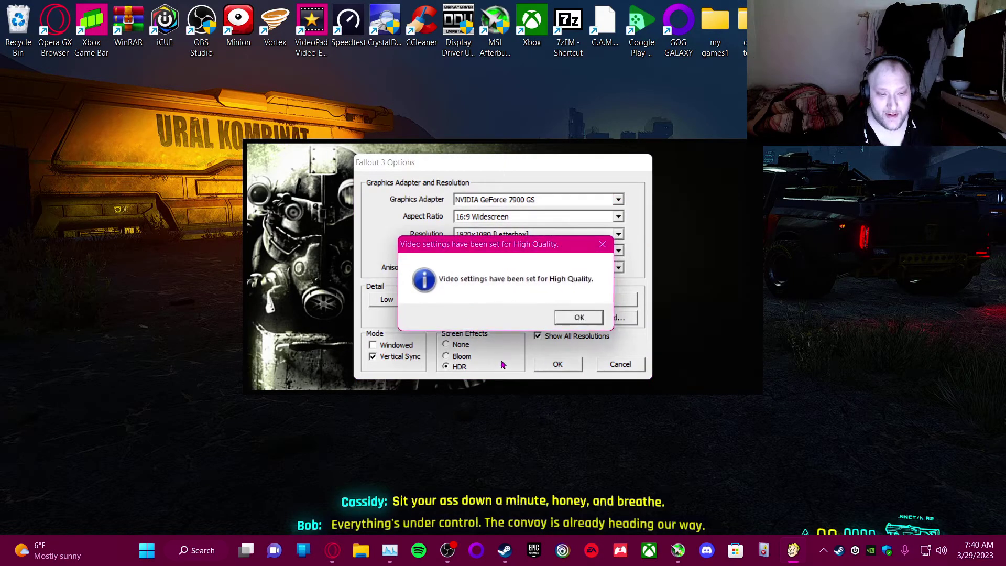
left_click(581, 317)
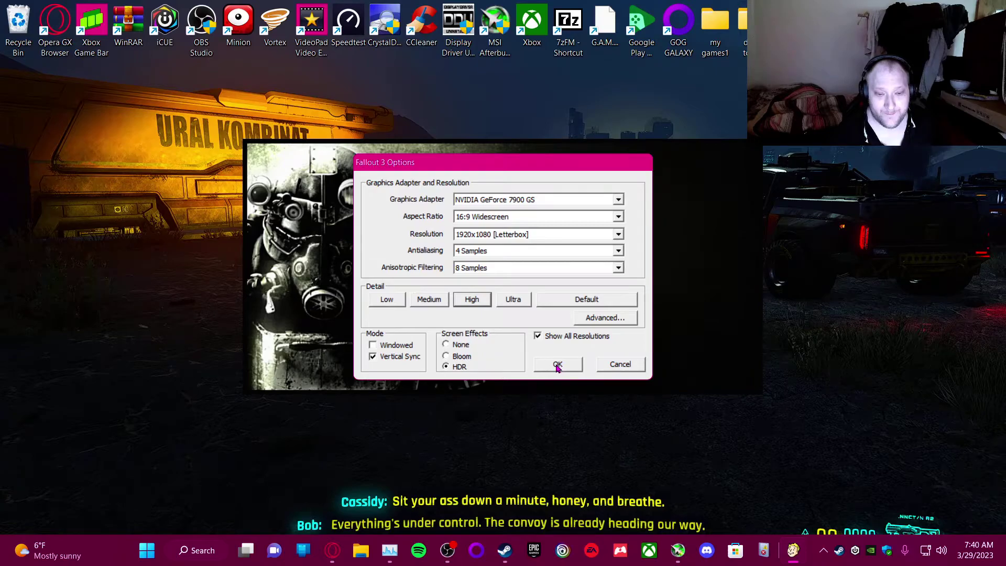
left_click(558, 366)
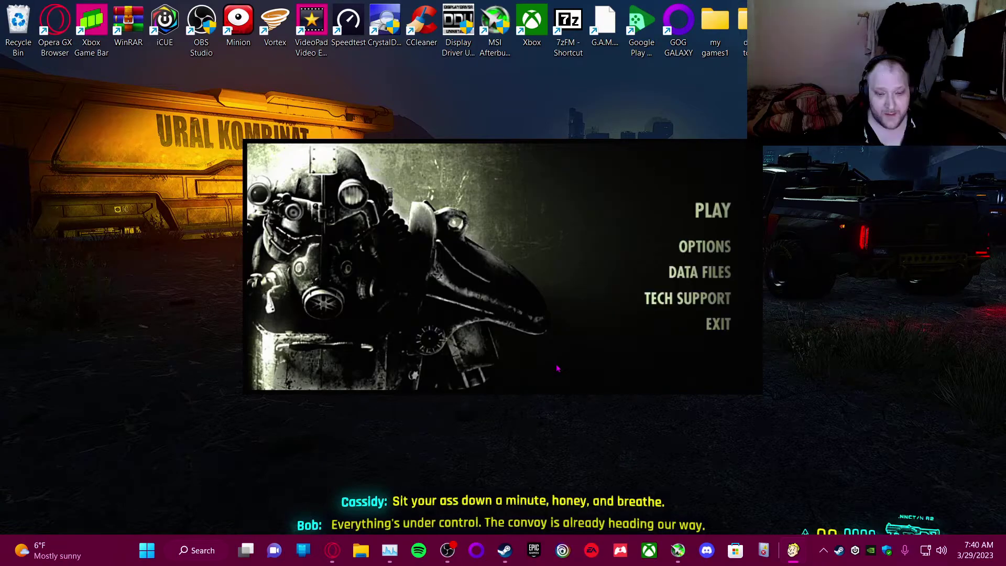
Start Fallout 3 from the launcher and wait for its main menu.
left_click(718, 215)
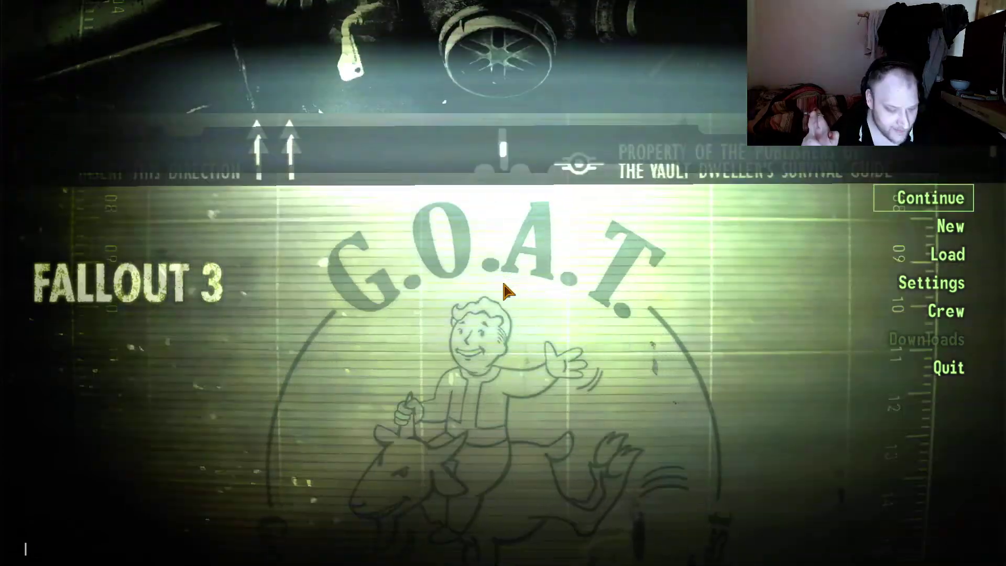
Run getfoseversion in the console, which reports FOSE version: 1.
type("get")
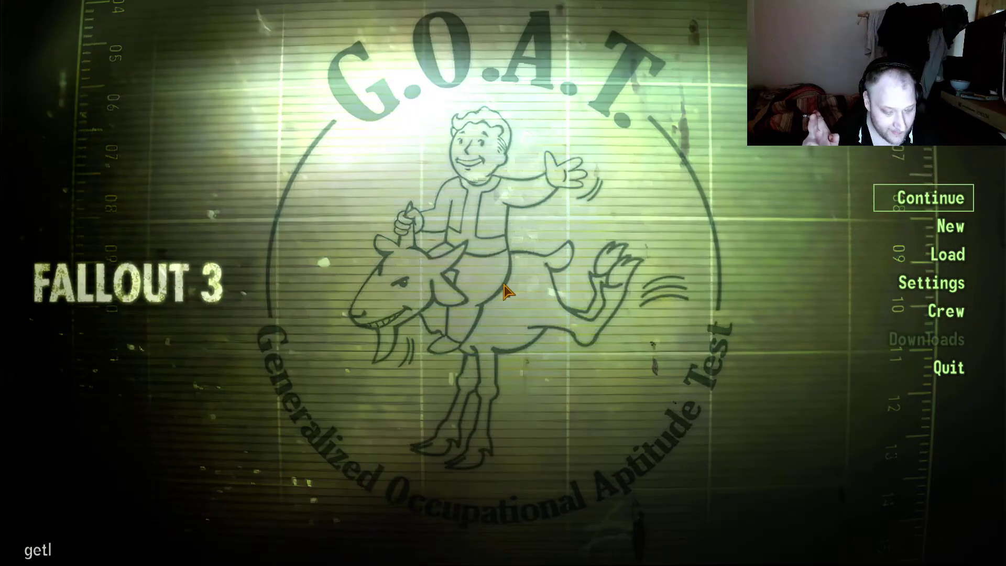
type("fo")
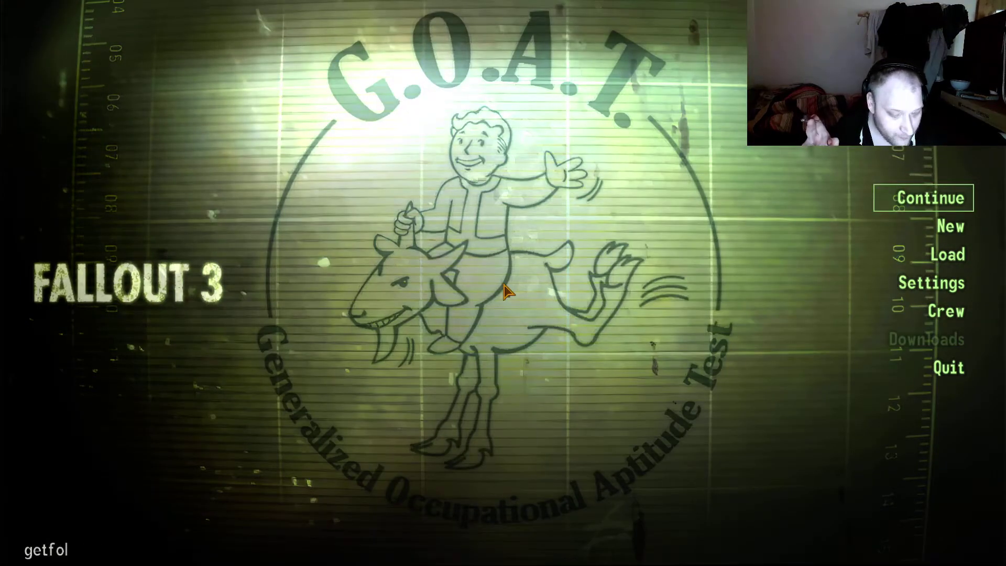
type("sev")
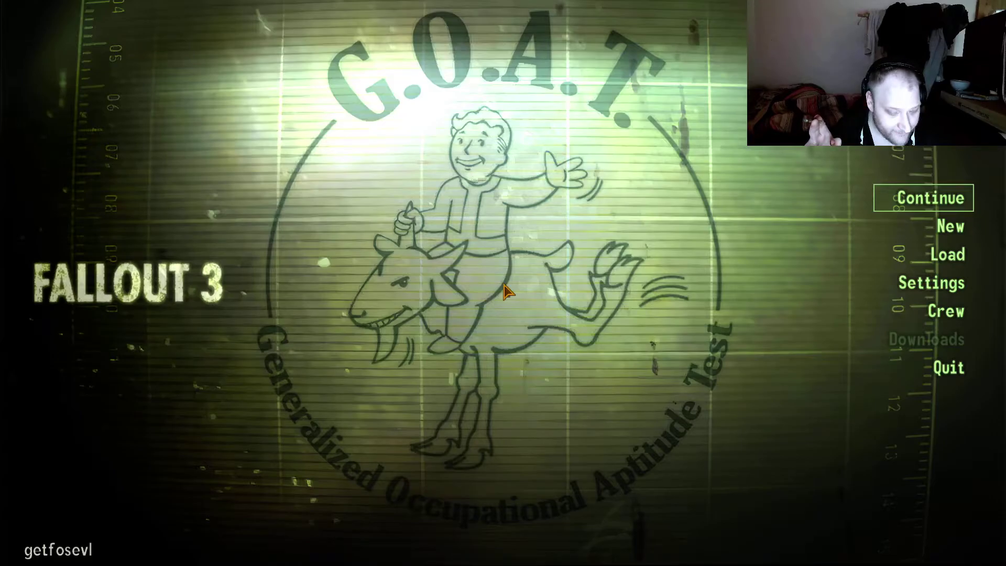
type("ersion")
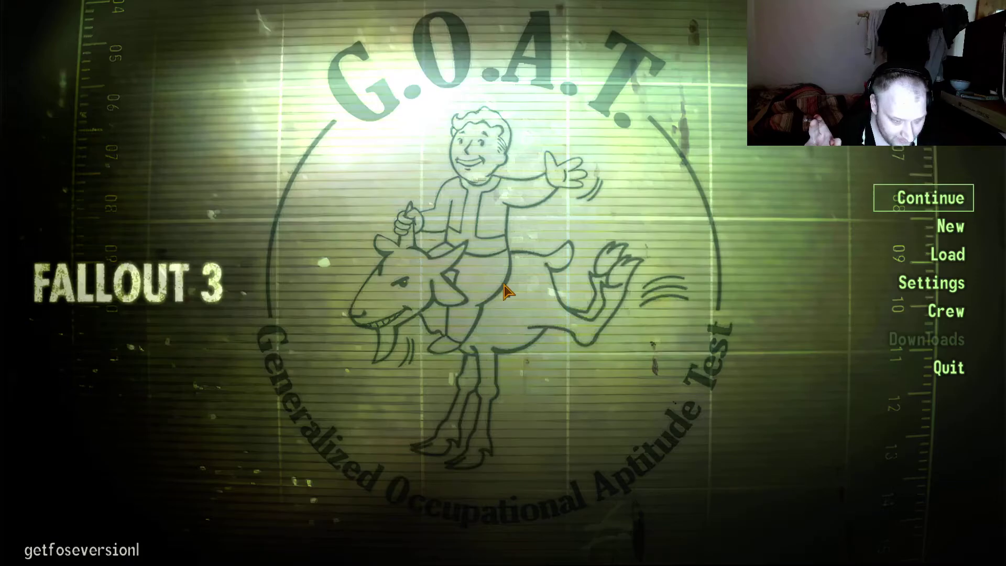
key("Return")
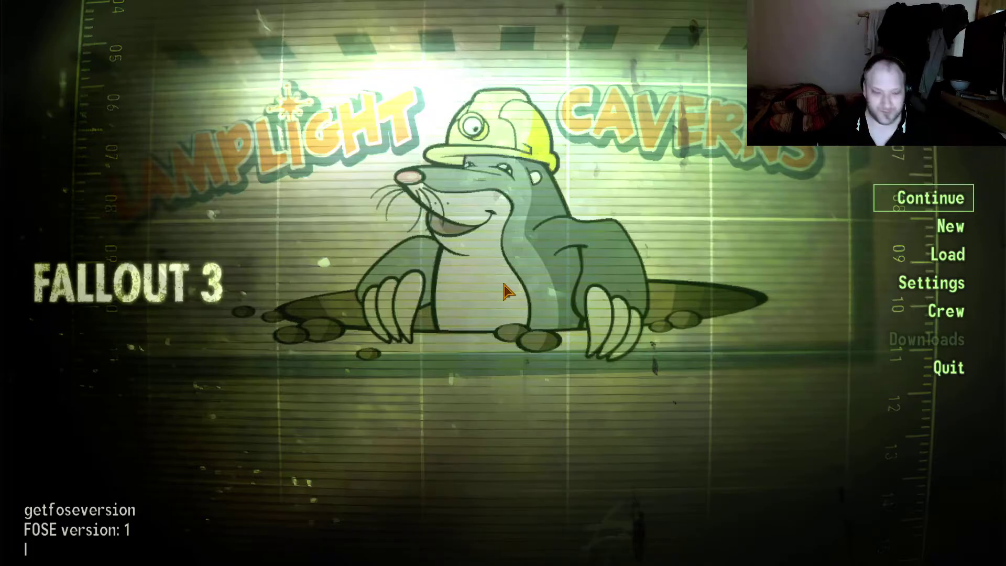
Close the console, open the Load menu with three saves, and dismiss the controller notices.
key("grave")
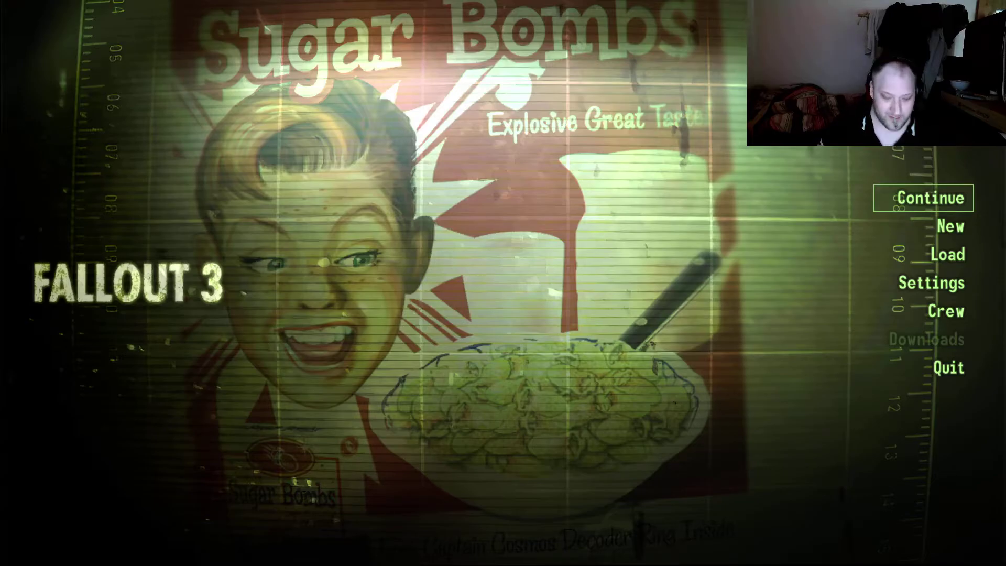
key("Down")
key("Down")
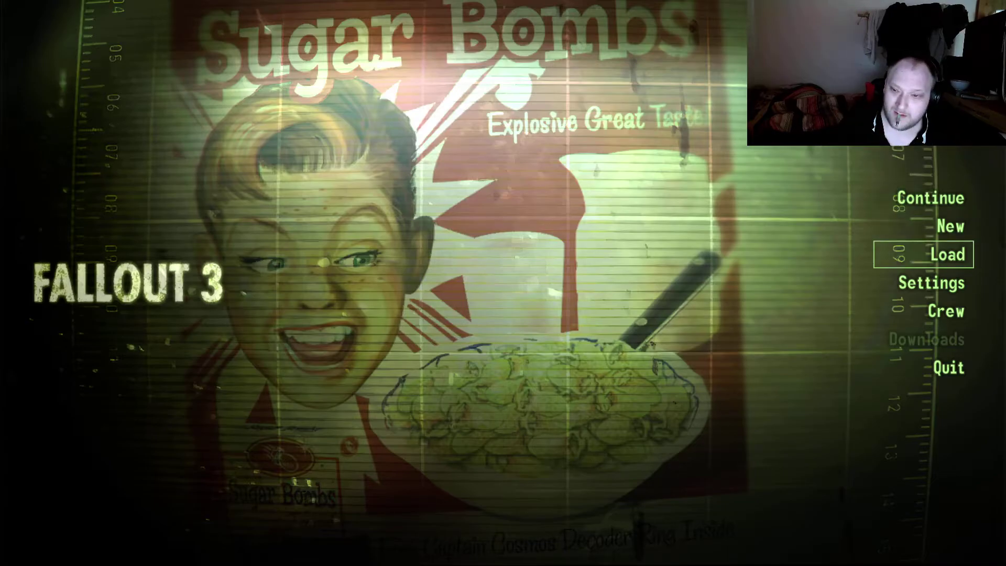
key("Return")
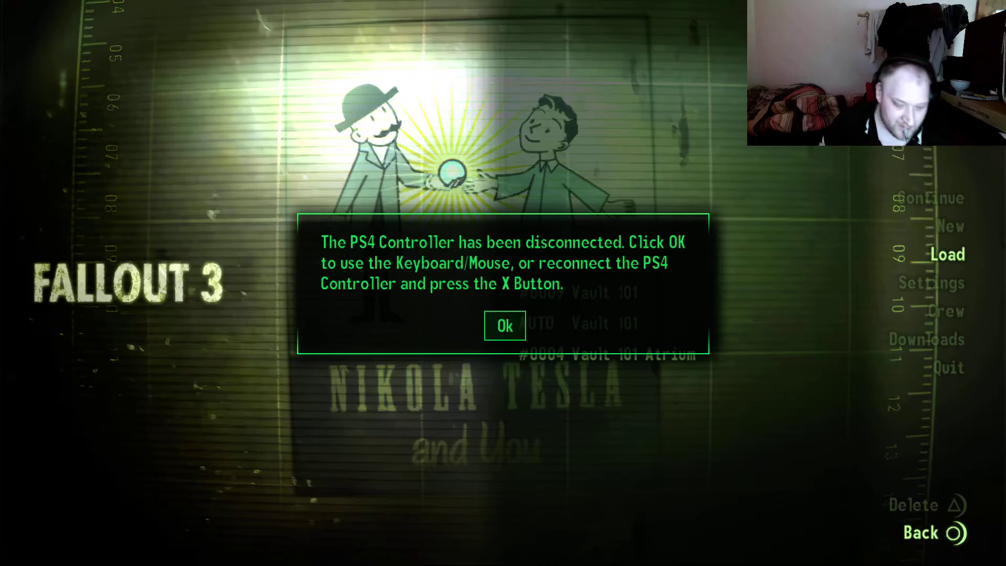
key("Return")
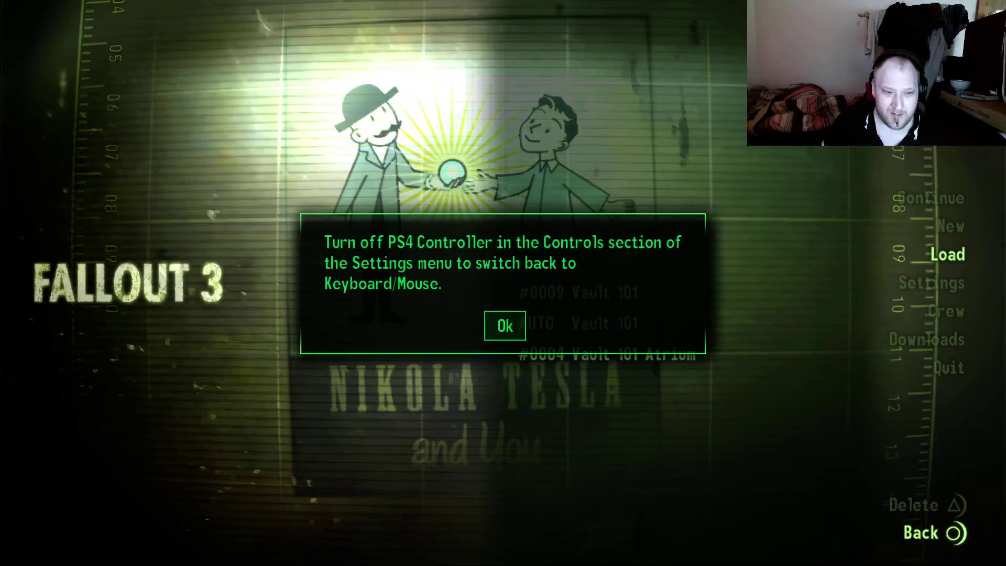
key("Return")
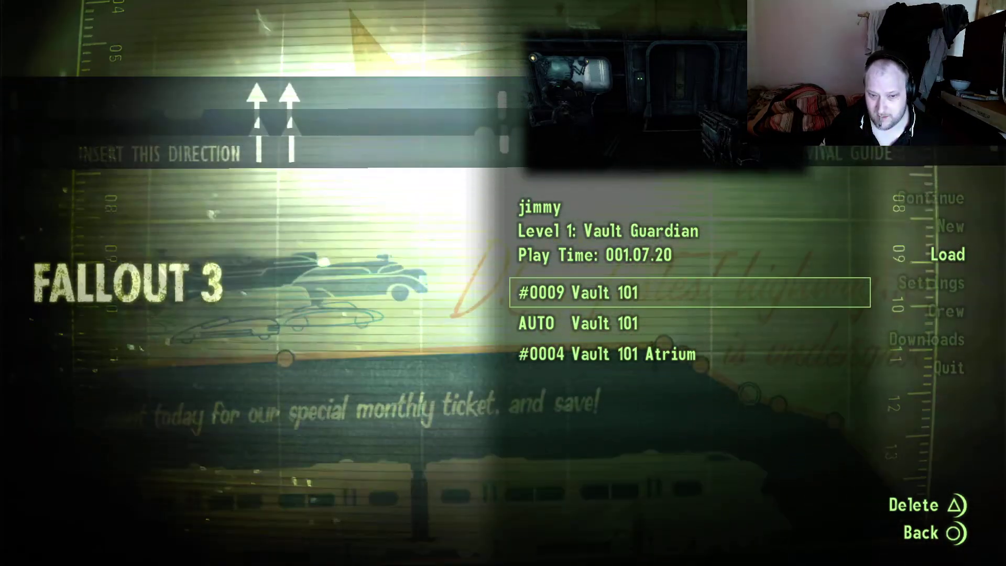
Alt+Tab out of Fallout 3 back to the Windows desktop.
key("alt+Tab")
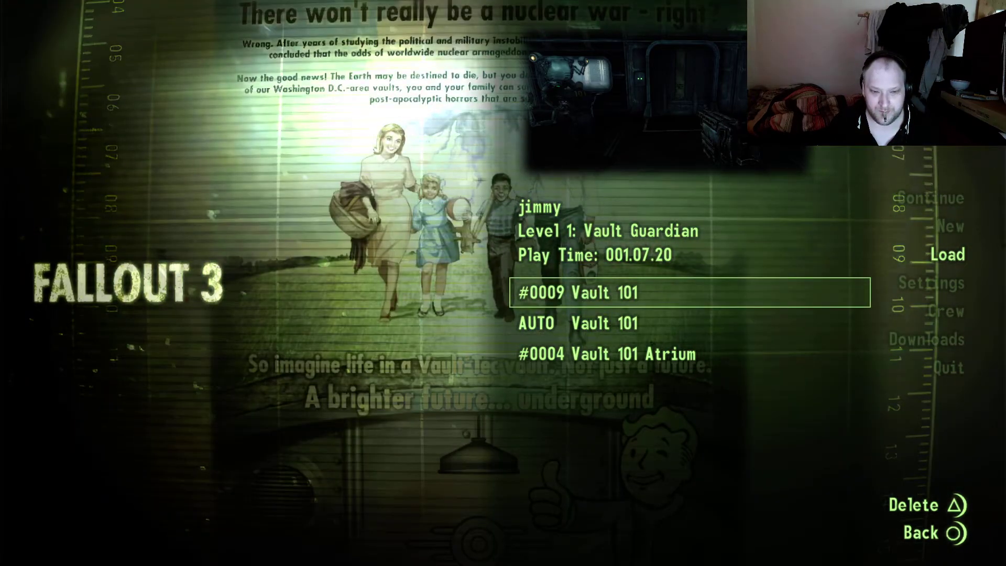
key("alt+Tab")
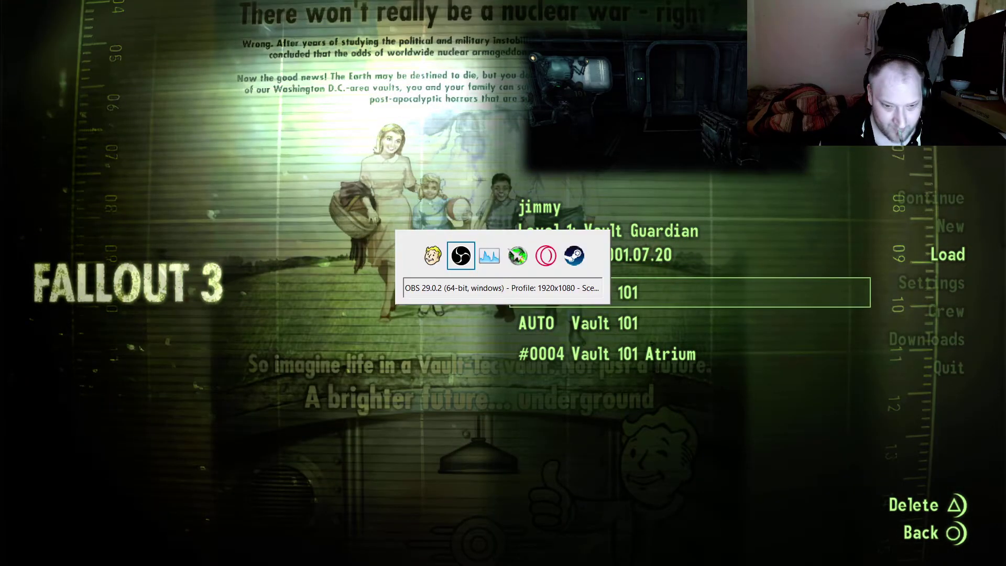
key("alt+Tab")
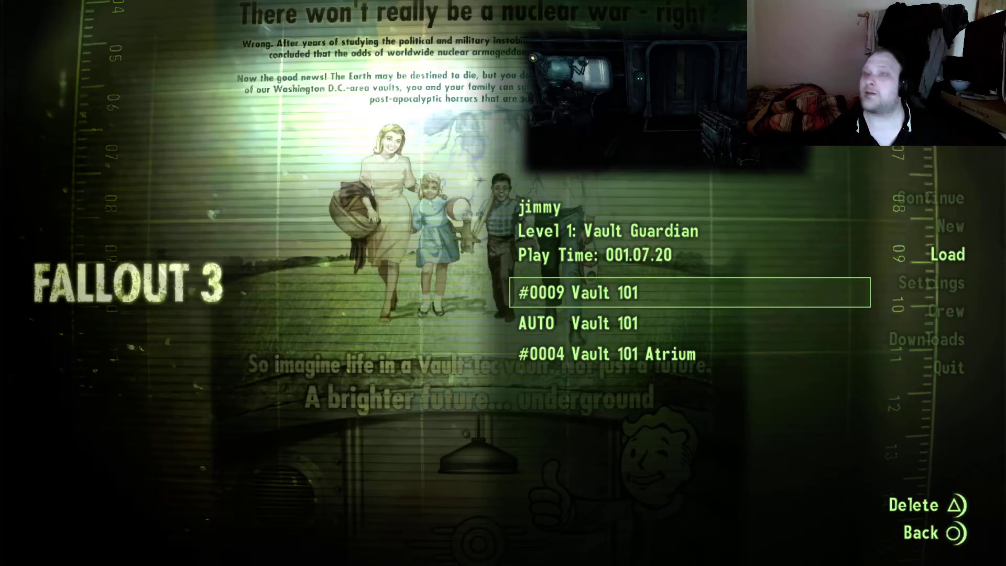
key("alt+Tab")
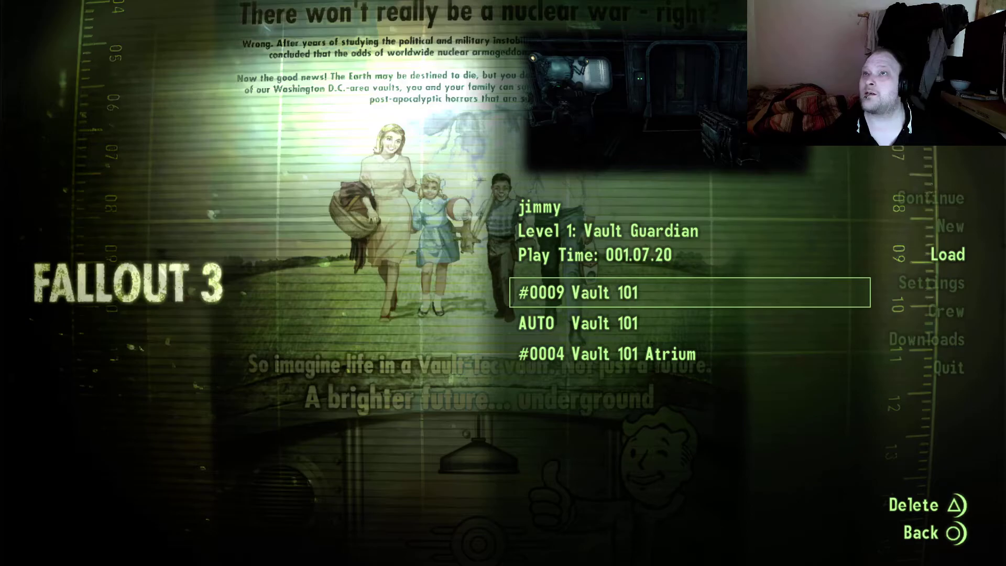
Return to the desktop and relaunch Fallout 3 GOTY from the my games1 folder.
key("alt+Tab")
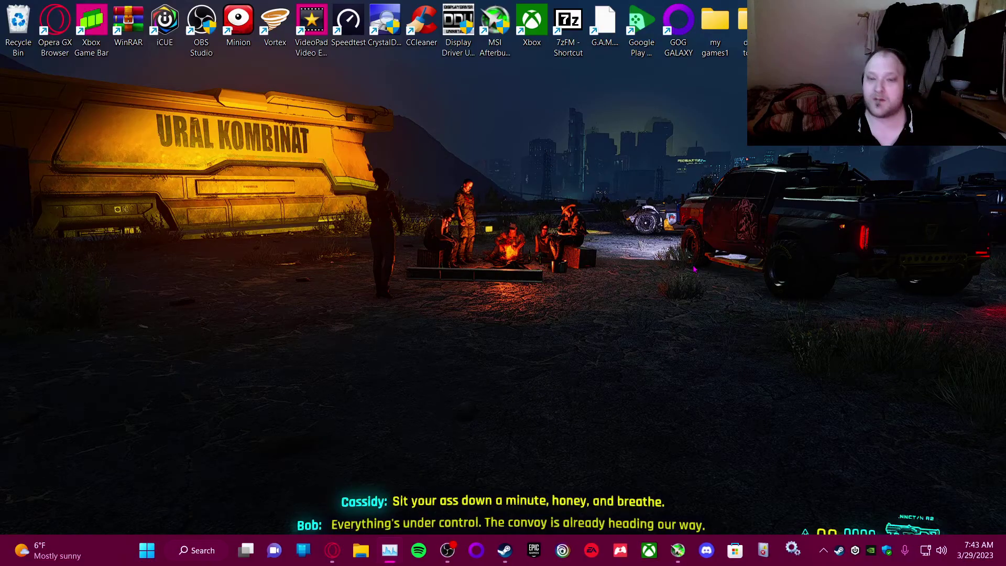
double_click(715, 26)
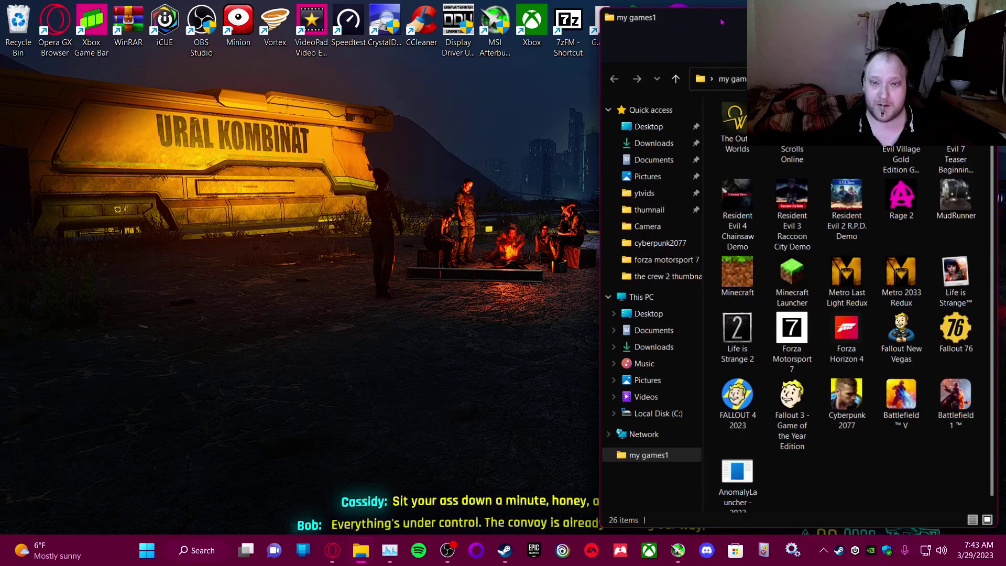
double_click(793, 401)
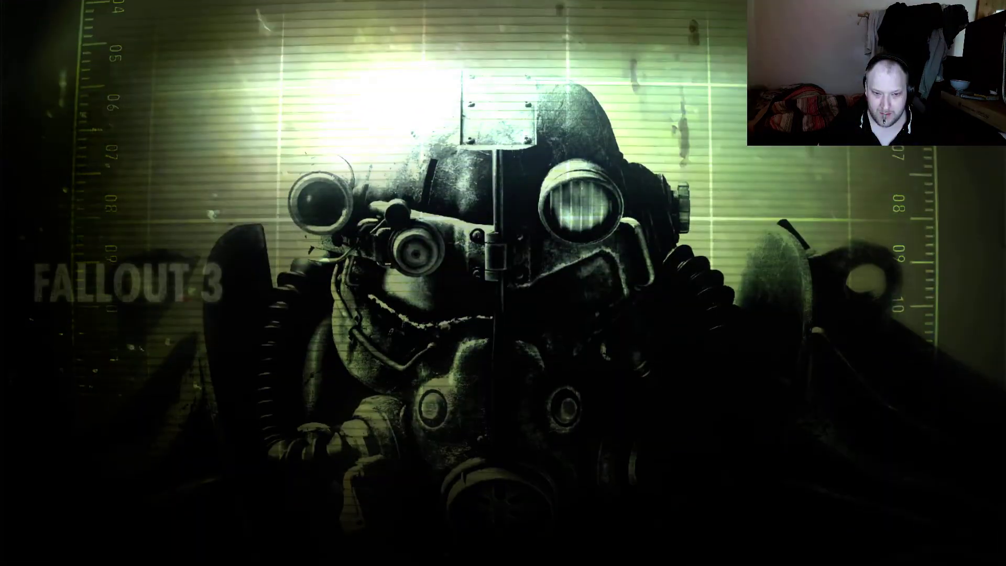
Load the #0009 Vault 101 save from the main menu.
key("Return")
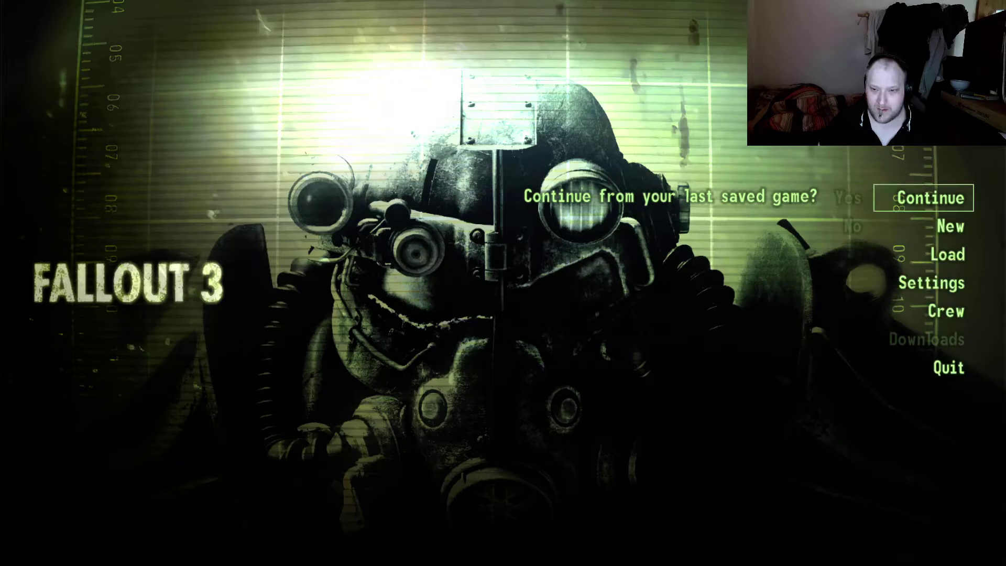
key("Escape")
key("Down")
key("Down")
key("Return")
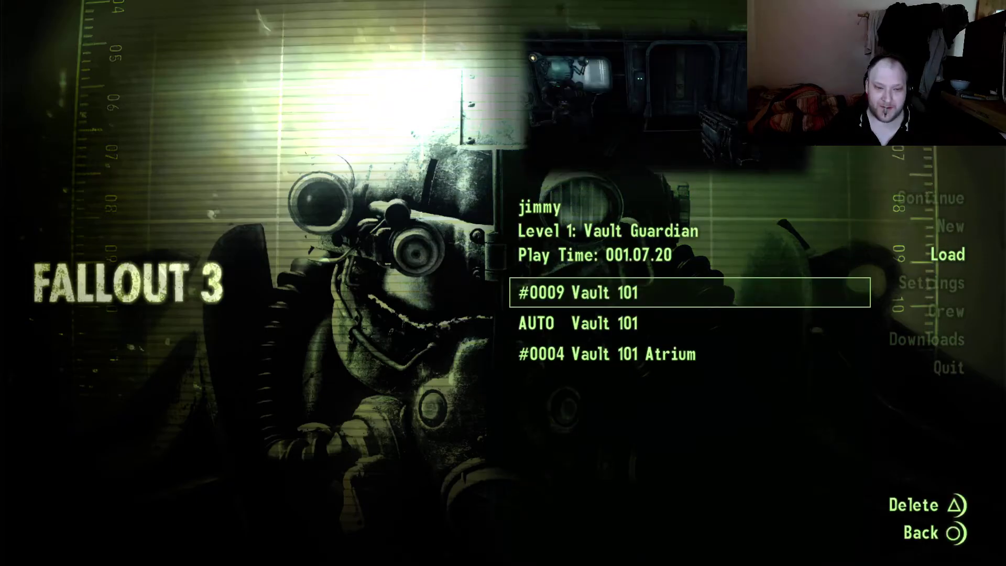
key("Return")
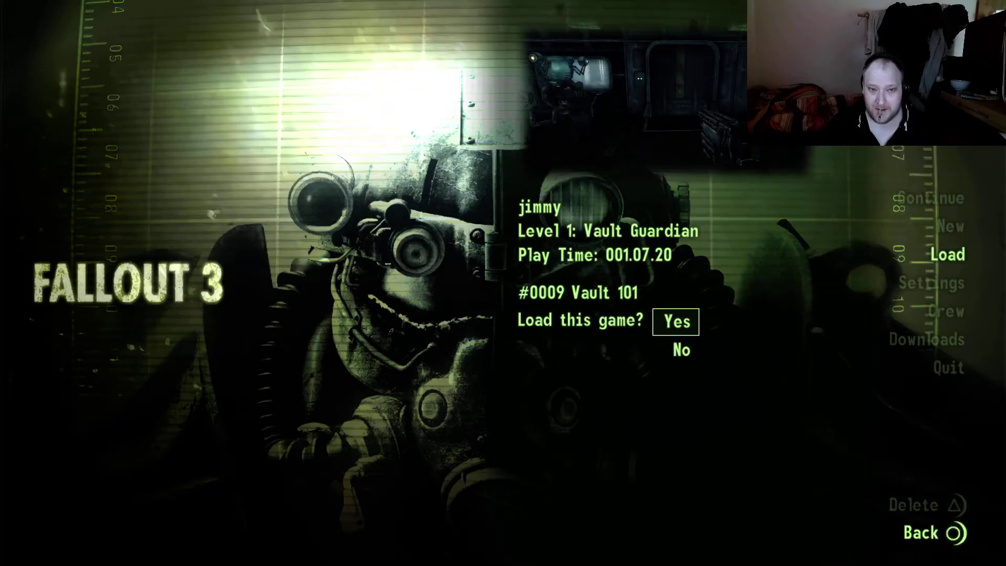
key("Return")
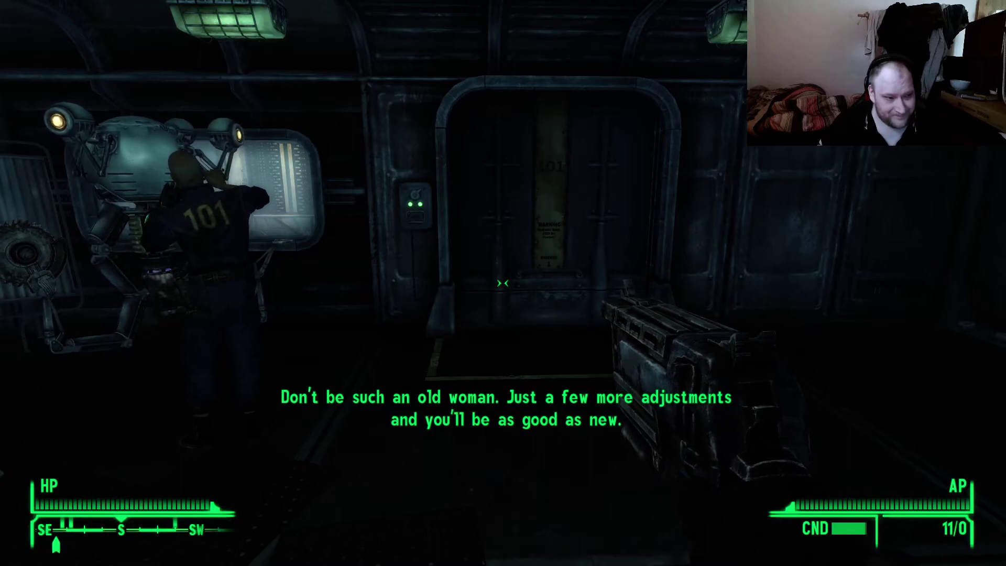
Walk forward to the vault door, then quit through Exit Game to the desktop.
mouse_move(503, 283)
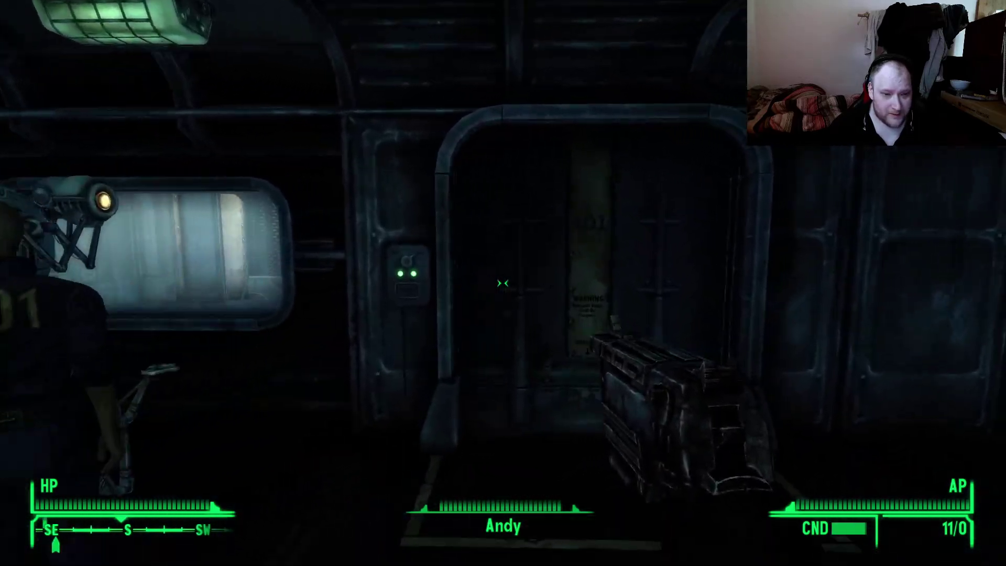
key("w")
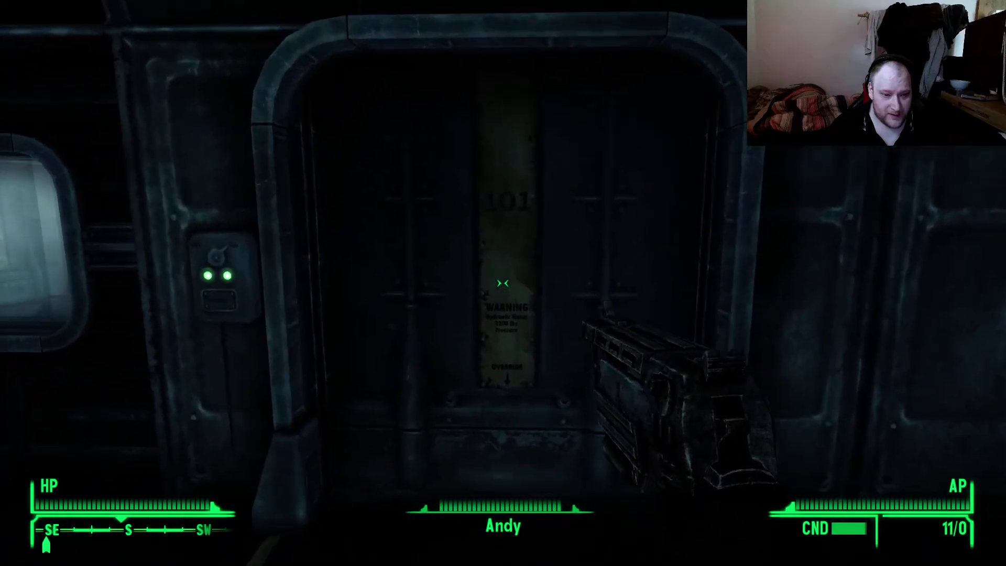
key("Escape")
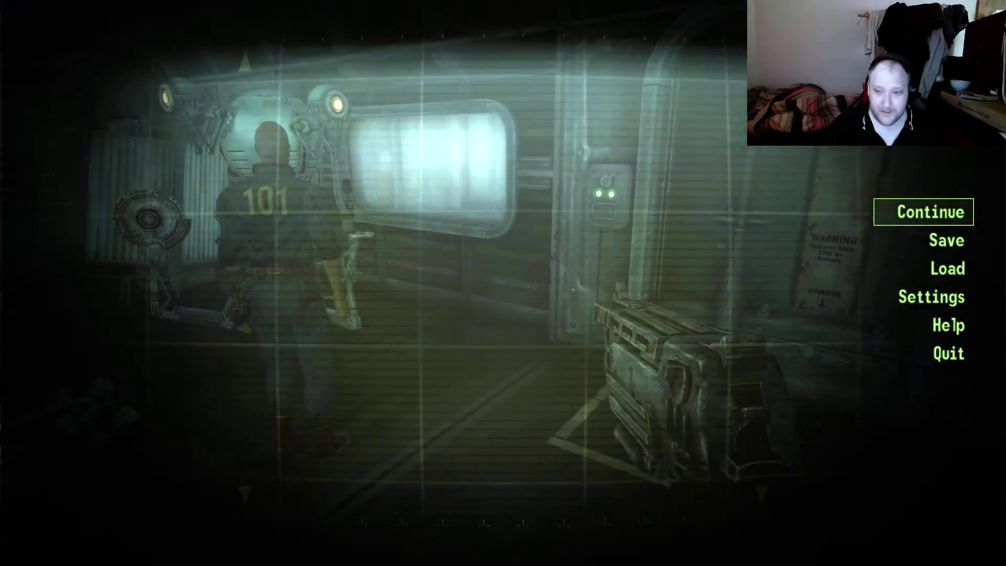
key("Down")
key("Down")
key("Down")
key("Return")
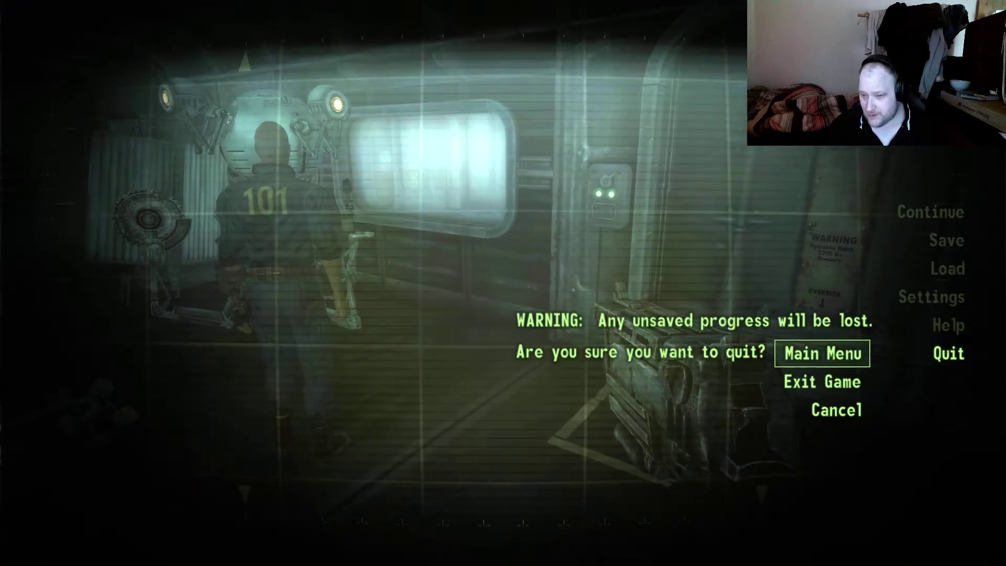
key("Down")
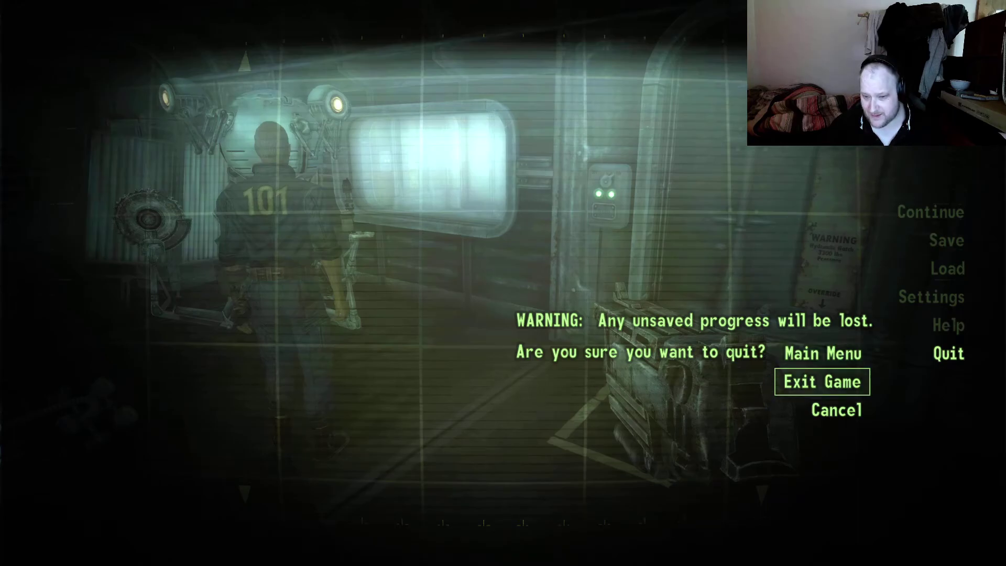
key("Return")
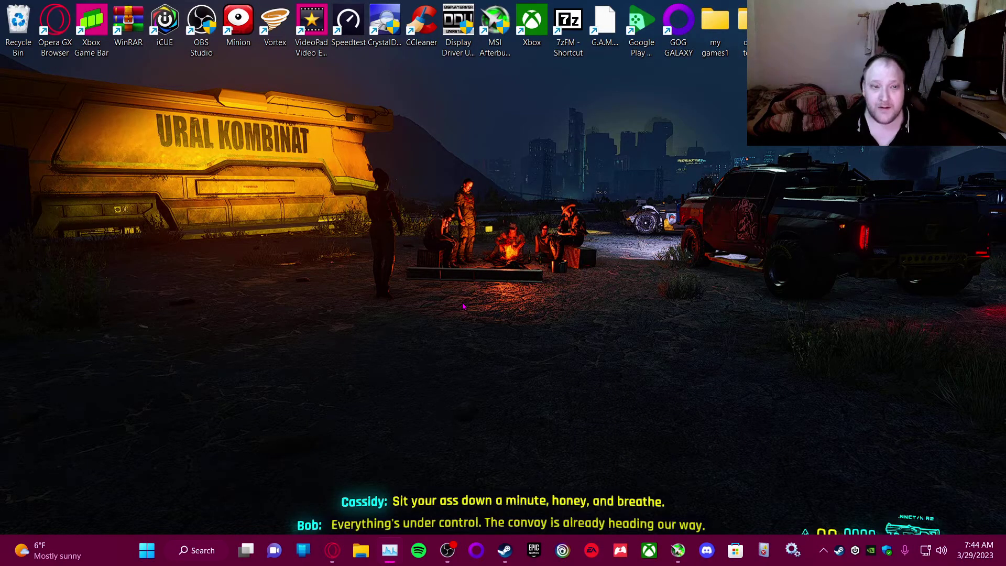
Launch Vortex from its desktop shortcut.
double_click(271, 27)
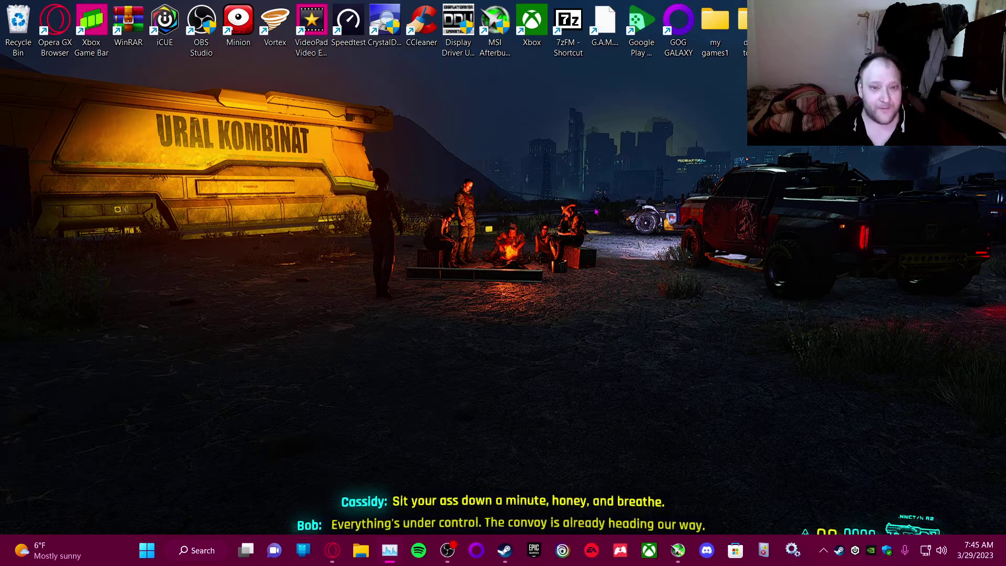
Launch Fallout 3 GOTY again from the my games1 folder.
double_click(721, 30)
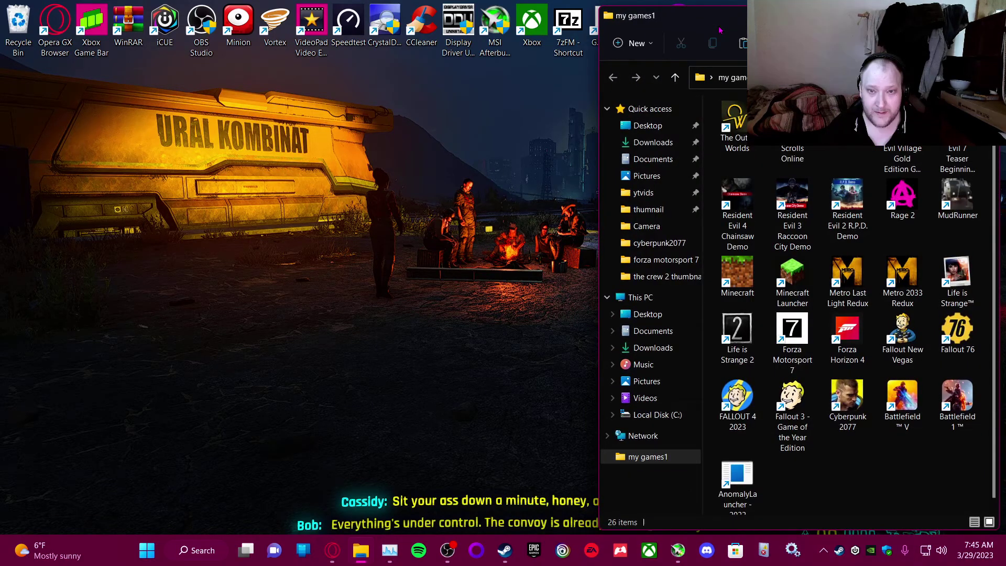
double_click(788, 407)
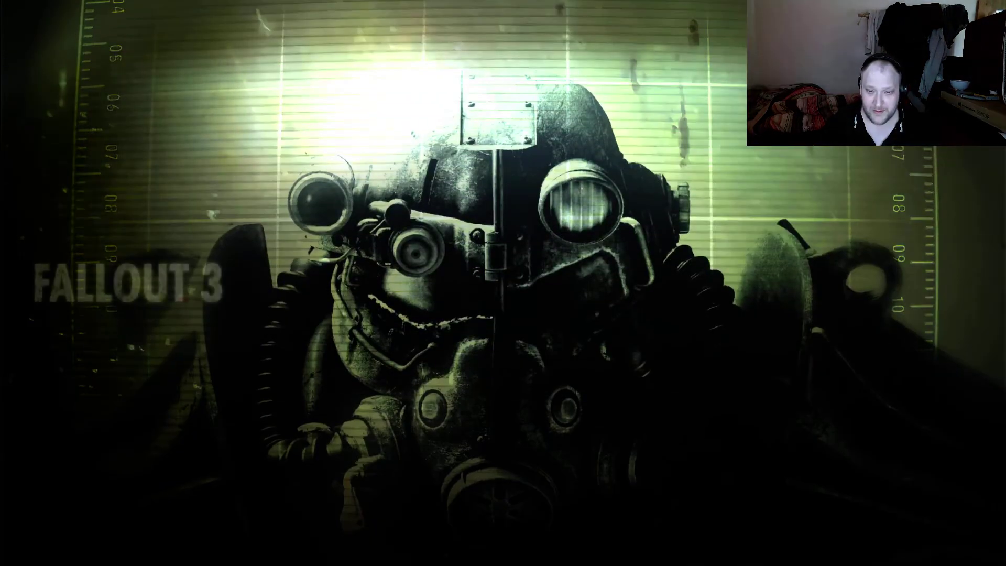
Continue the last save, walk up to the vault door and check the Pip-Boy.
key("Return")
key("Return")
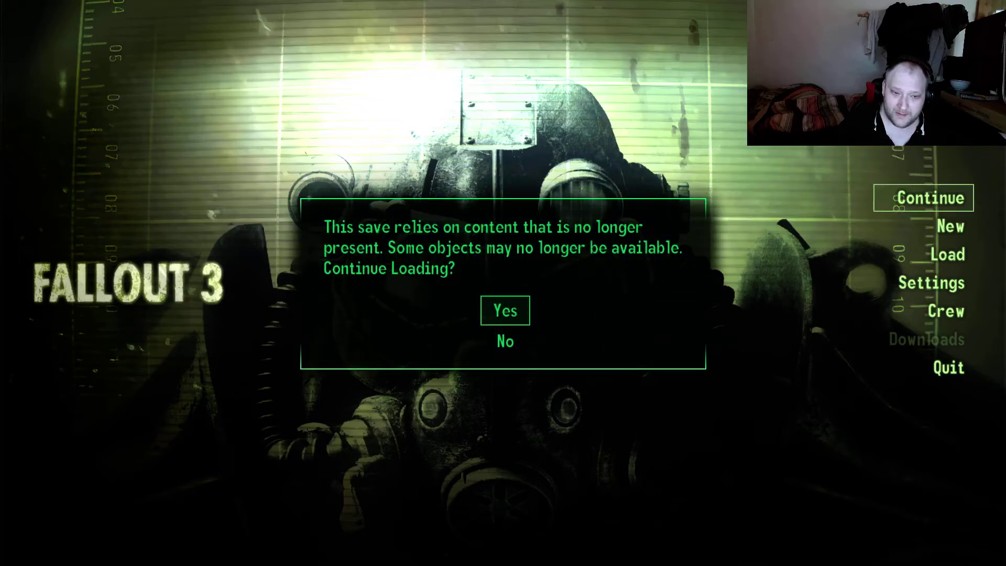
key("Return")
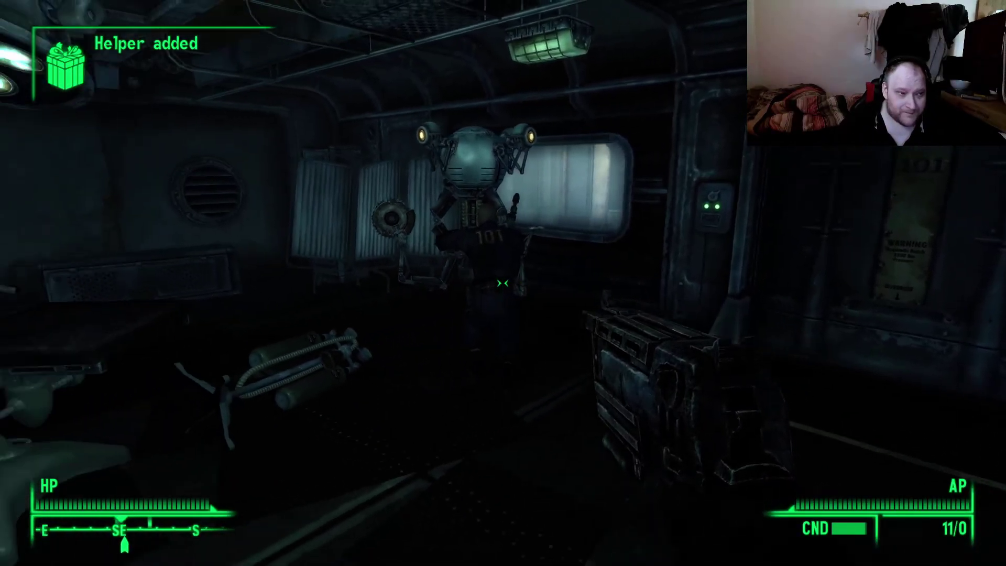
key("w")
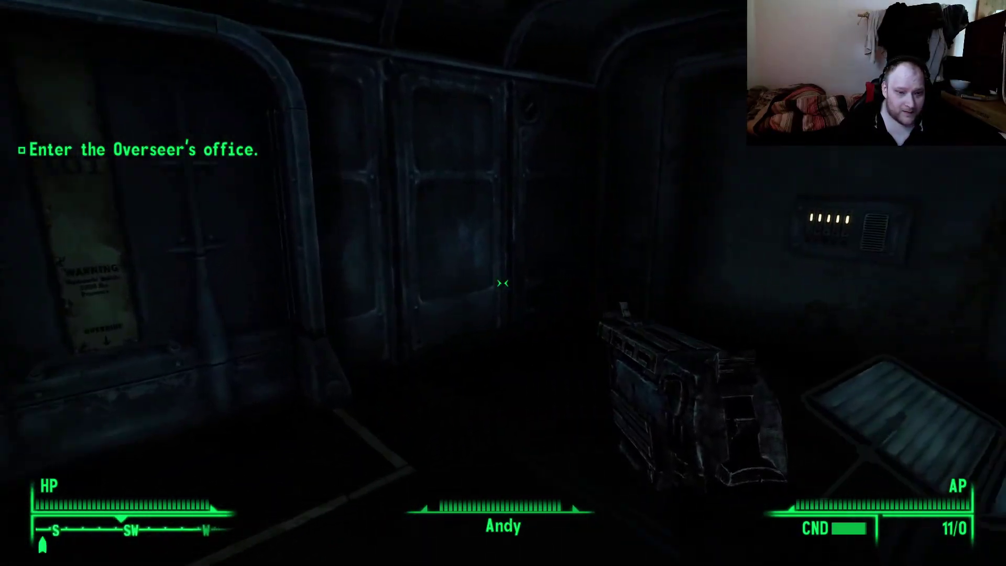
key("w")
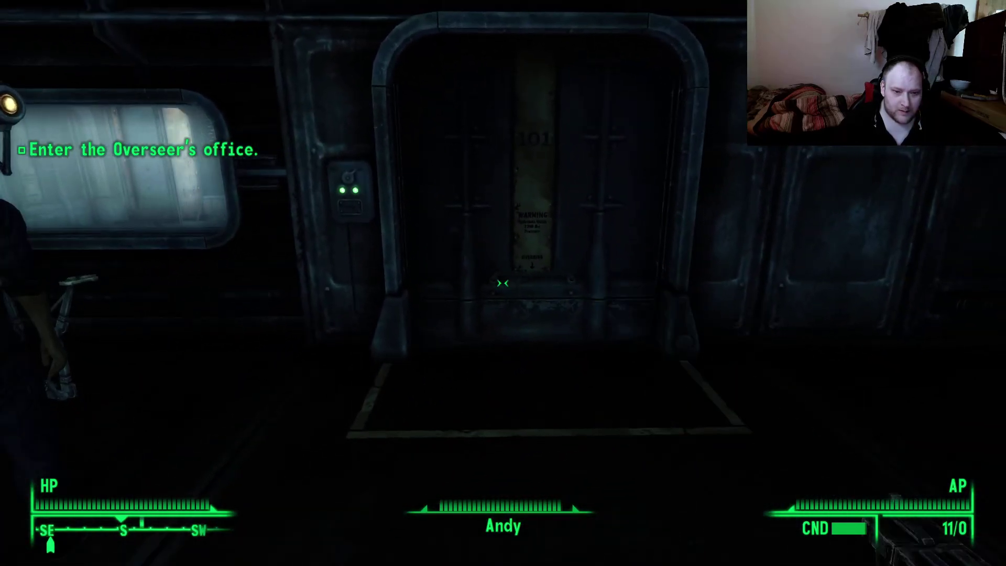
key("Tab")
key("Tab")
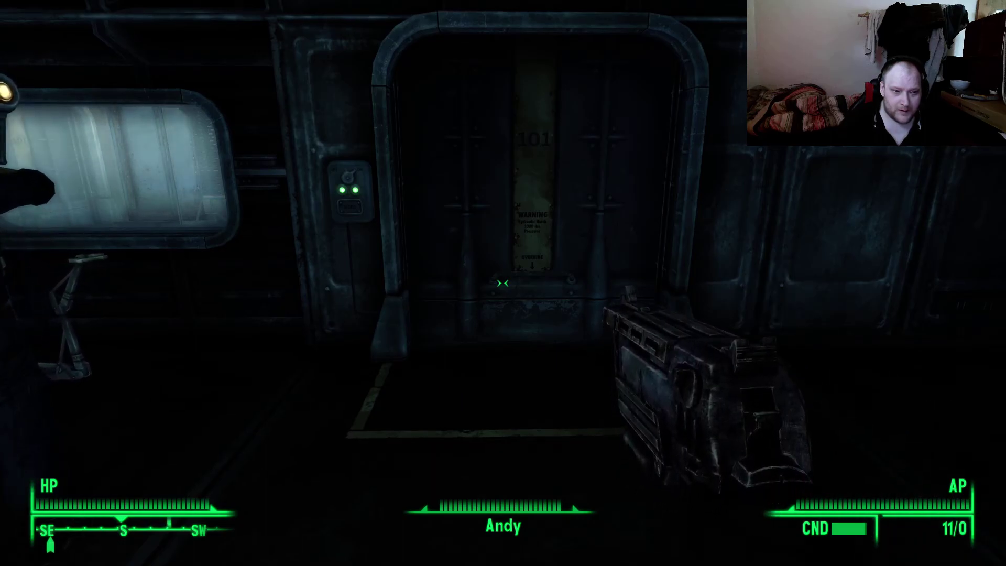
Bring up the pause menu's quit confirmation to leave the game.
mouse_move(503, 283)
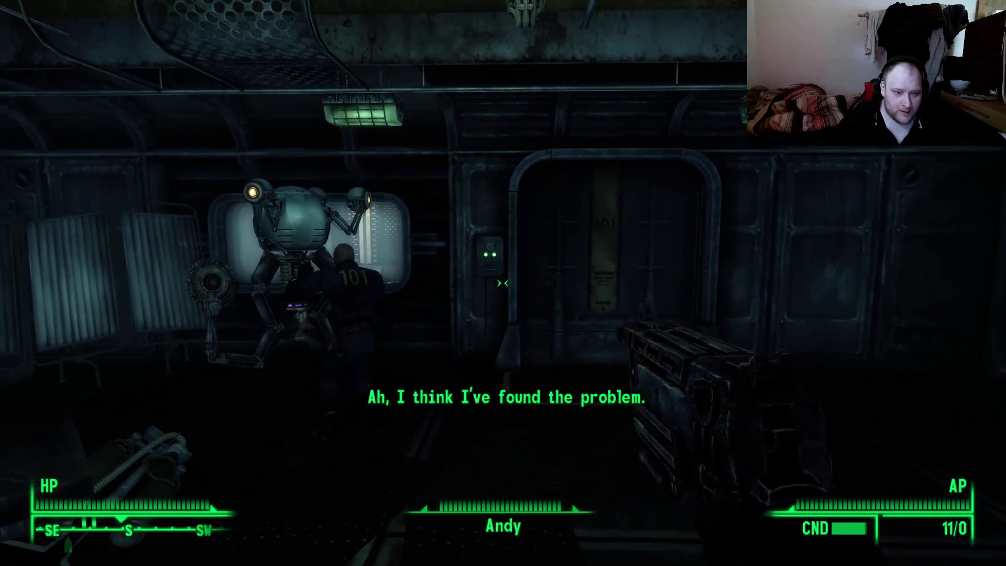
key("v")
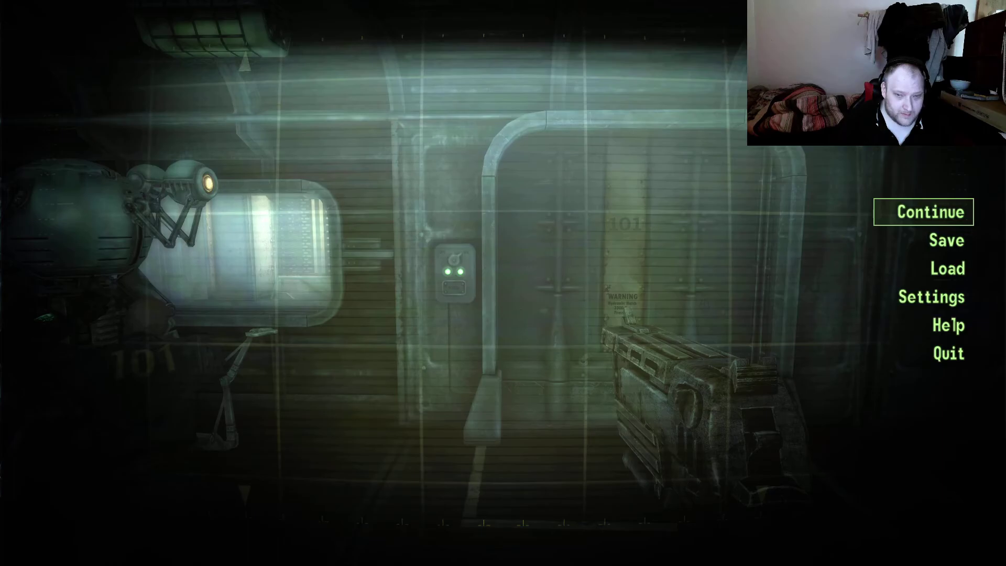
key("Down")
key("Down")
key("Down")
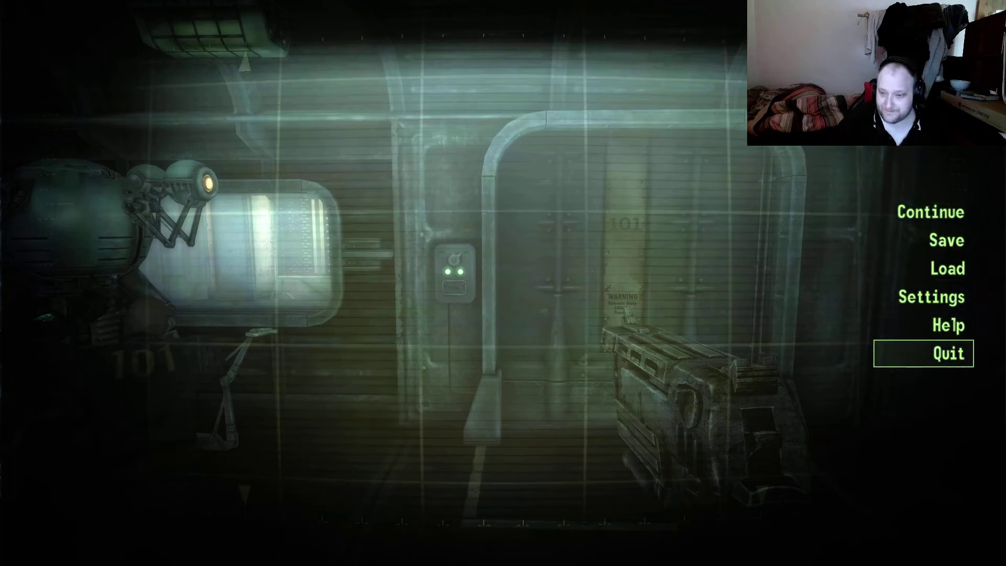
key("Return")
key("Down")
key("Return")
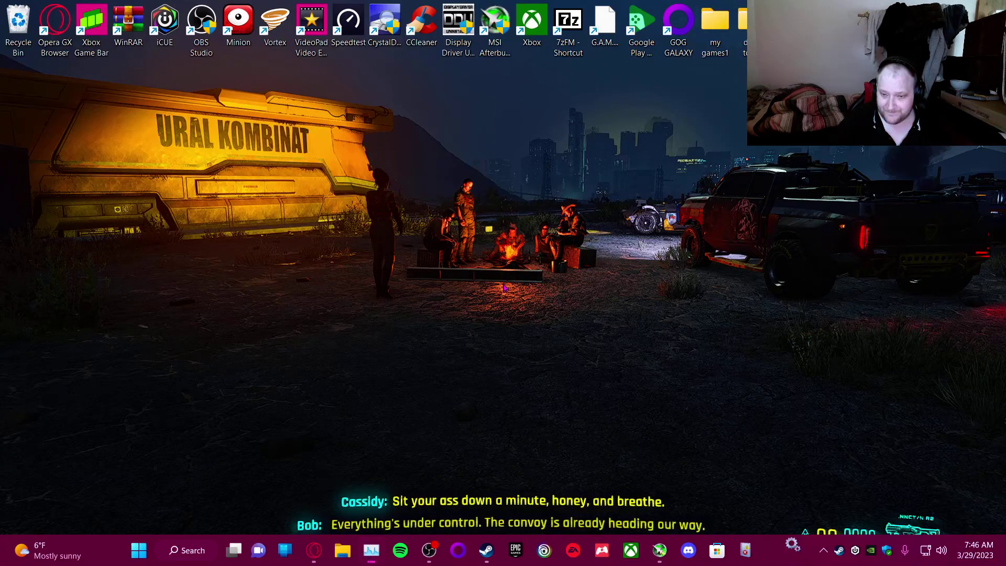